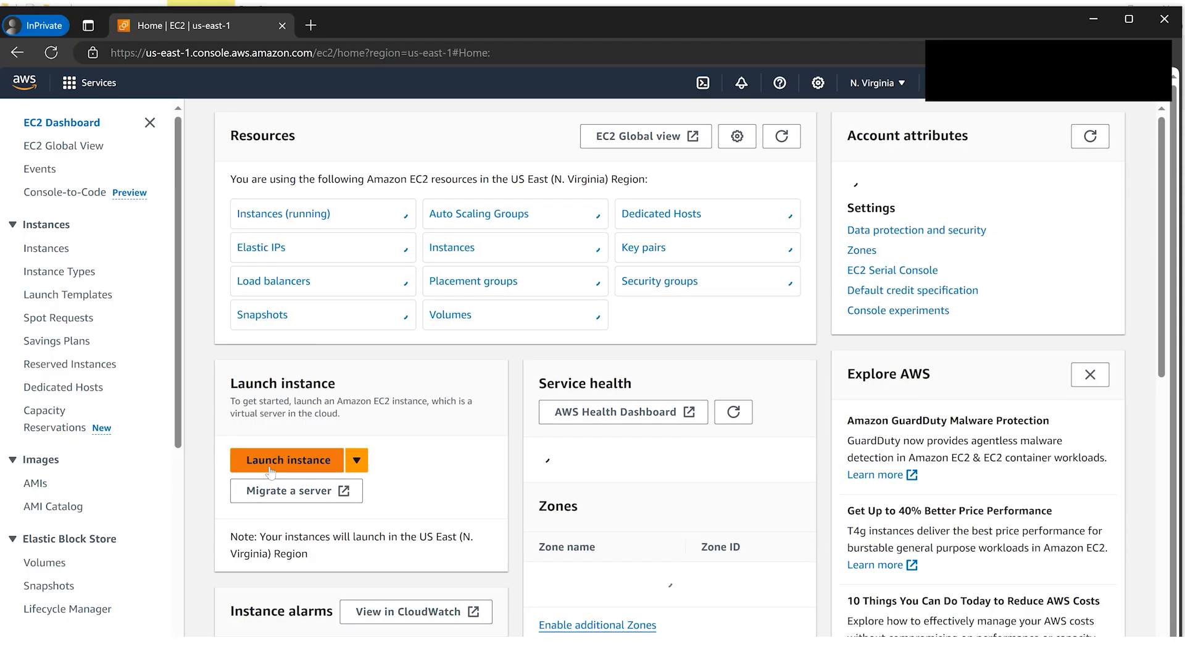
# Step: Start launching a new EC2 instance and name it ec2cloudguruamit
pyautogui.click(273, 463)
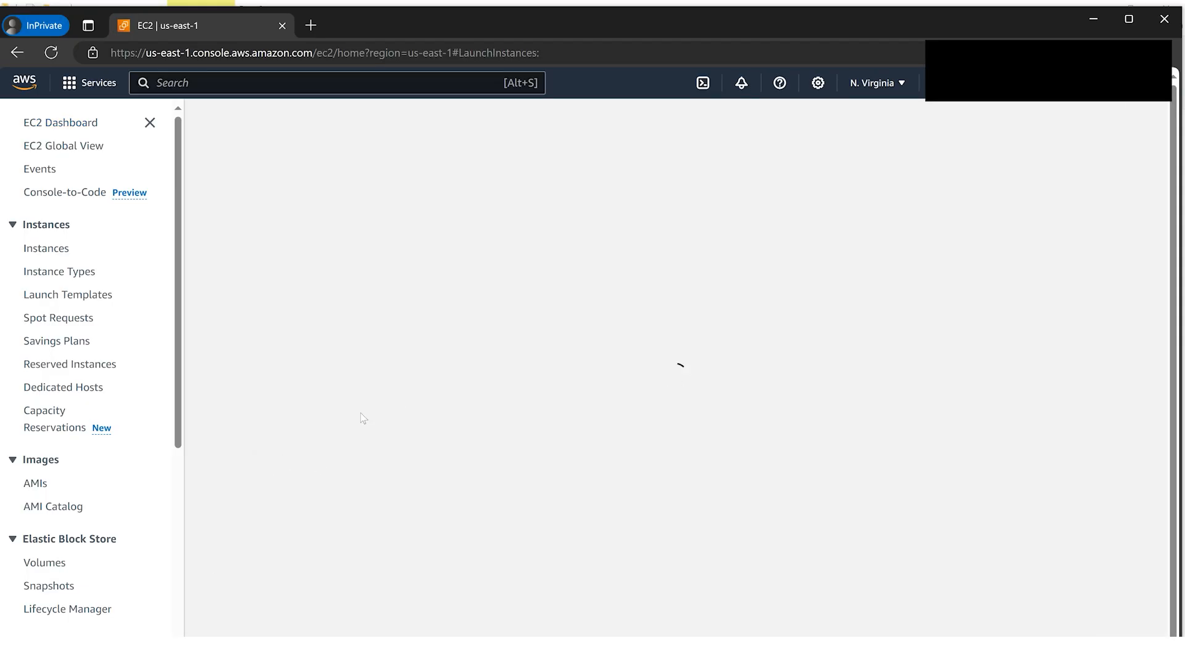
pyautogui.click(407, 331)
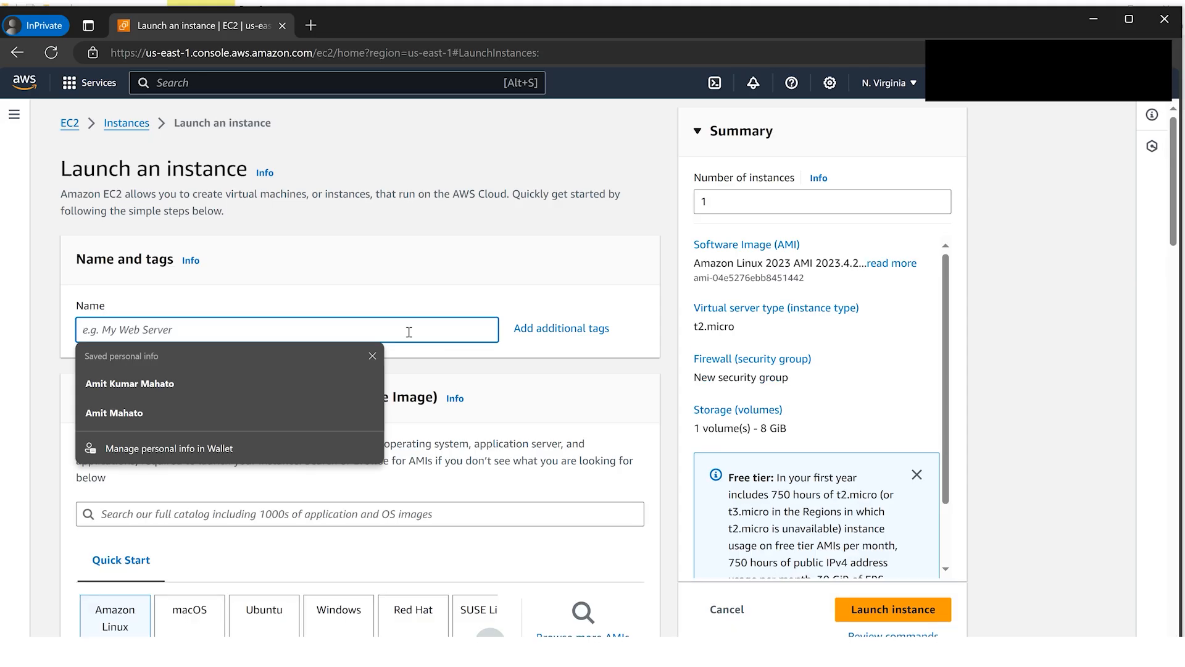
pyautogui.write('ec2cloudguruamit')
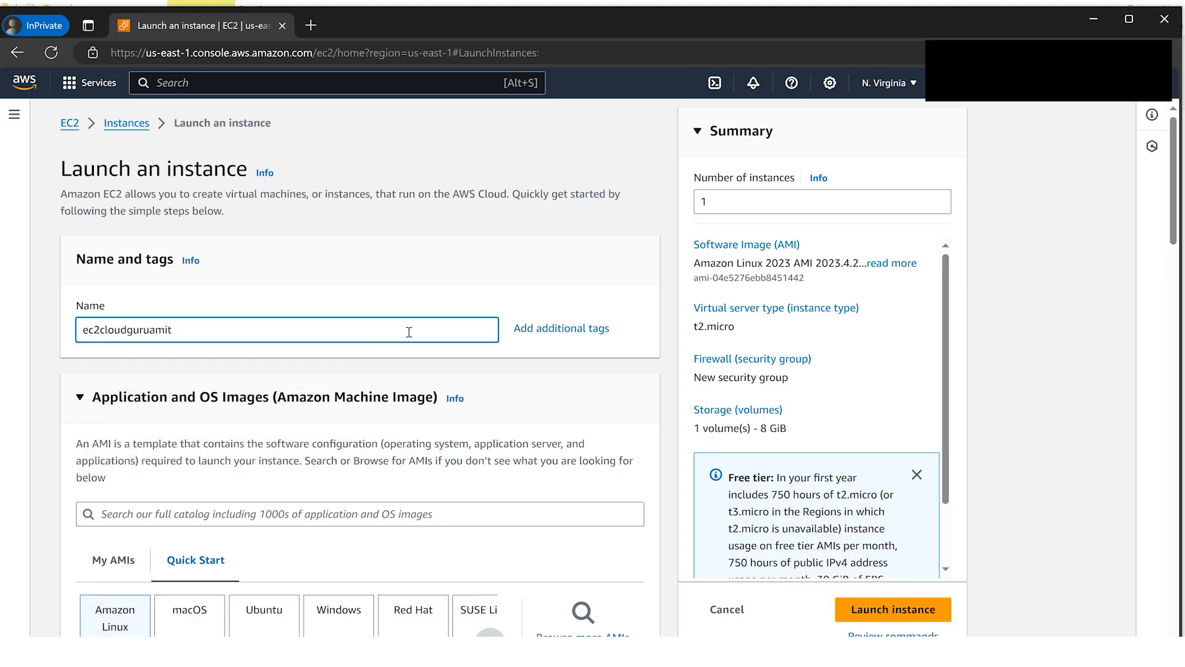
# Step: Create a new RSA key pair named ec2inspector in .pem format for the instance login
pyautogui.scroll(-7, 409, 331)
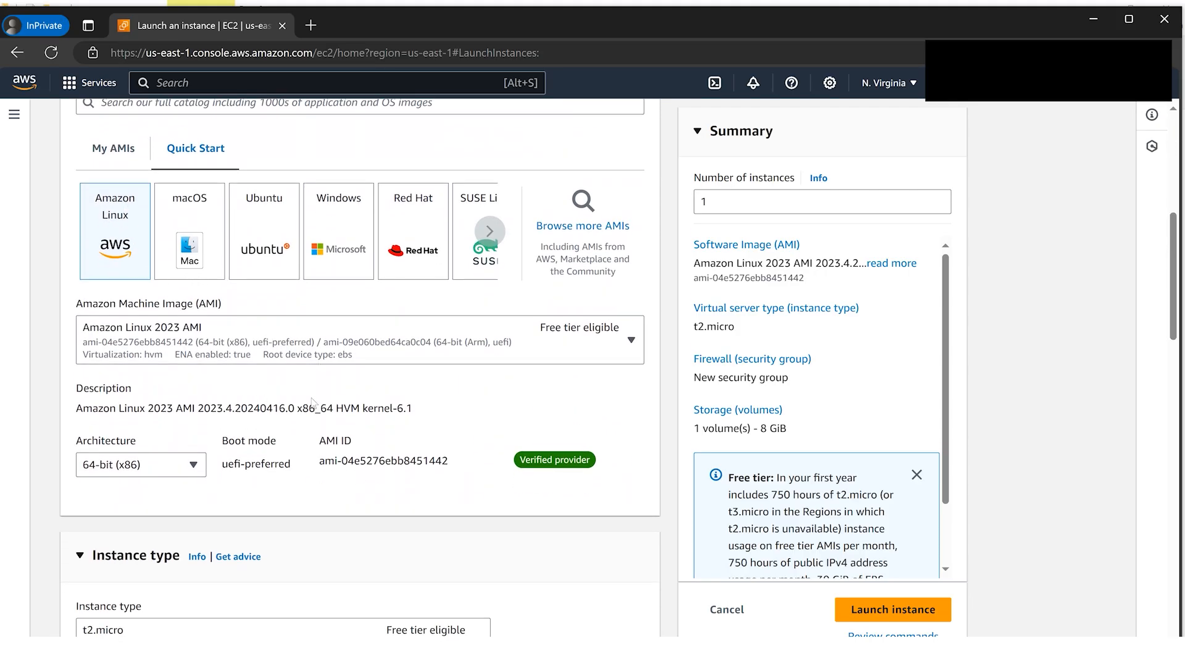
pyautogui.scroll(-5, 312, 402)
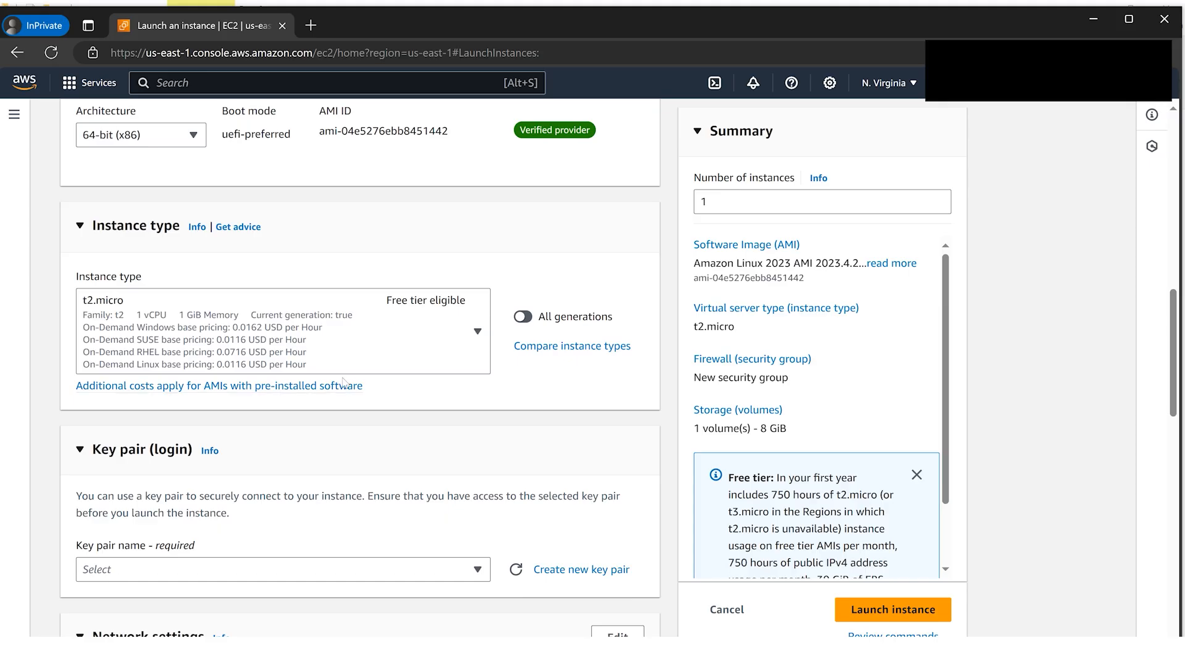
pyautogui.scroll(-3, 347, 379)
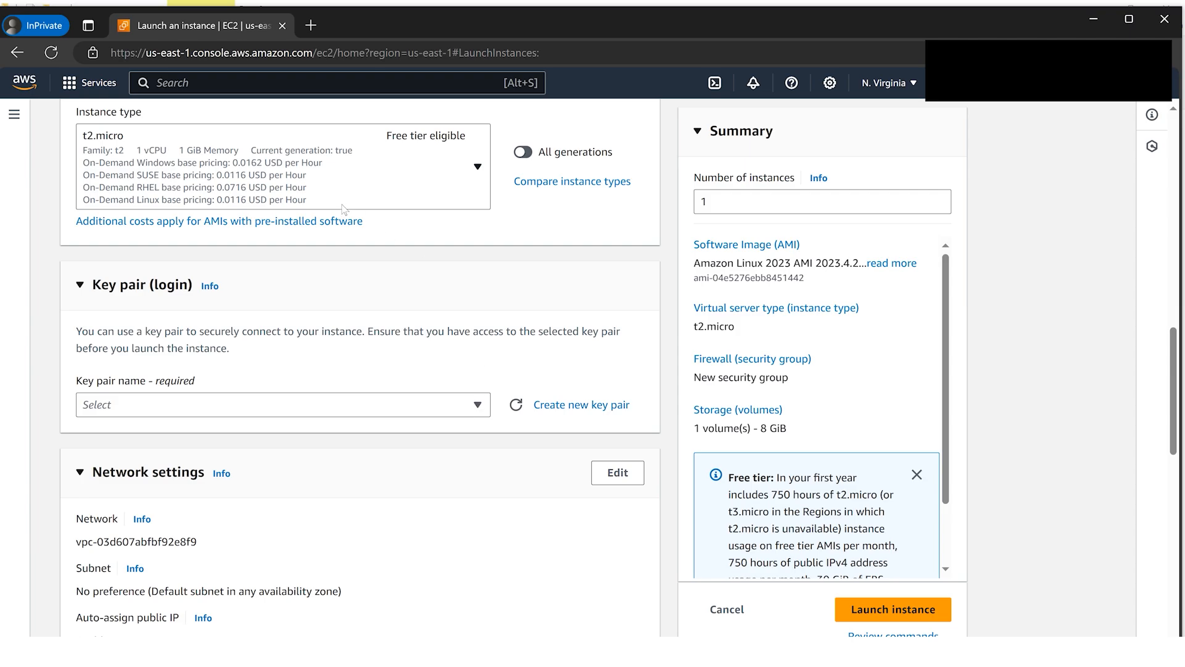
pyautogui.click(573, 407)
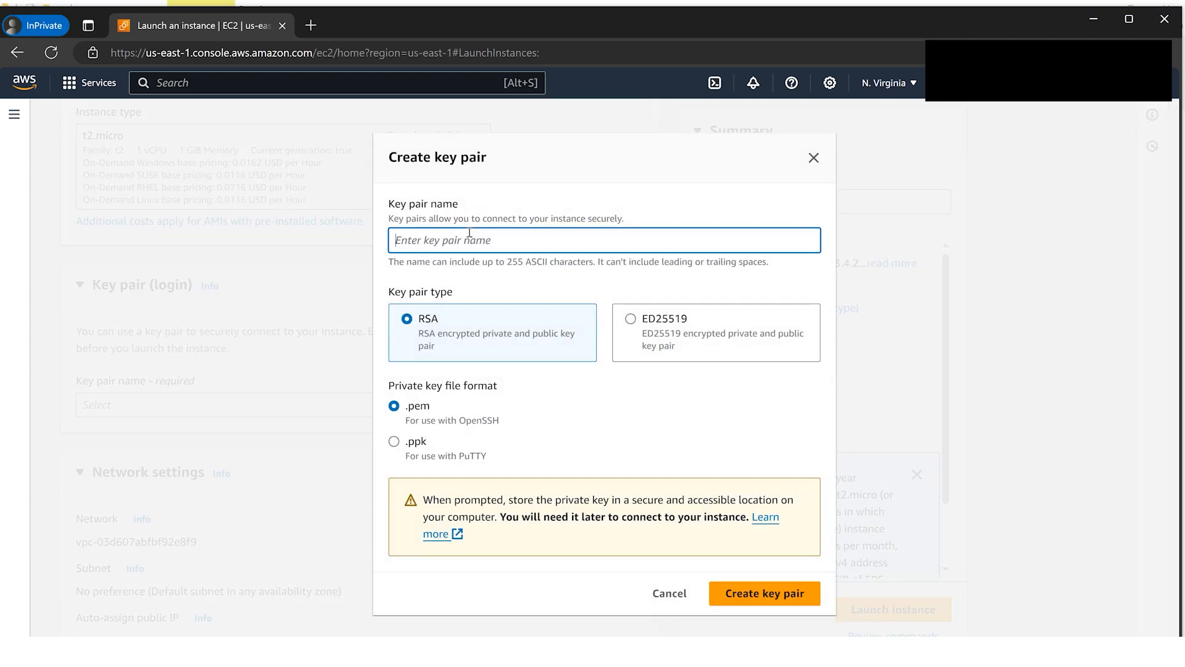
pyautogui.write('ec2inspector')
pyautogui.click(748, 594)
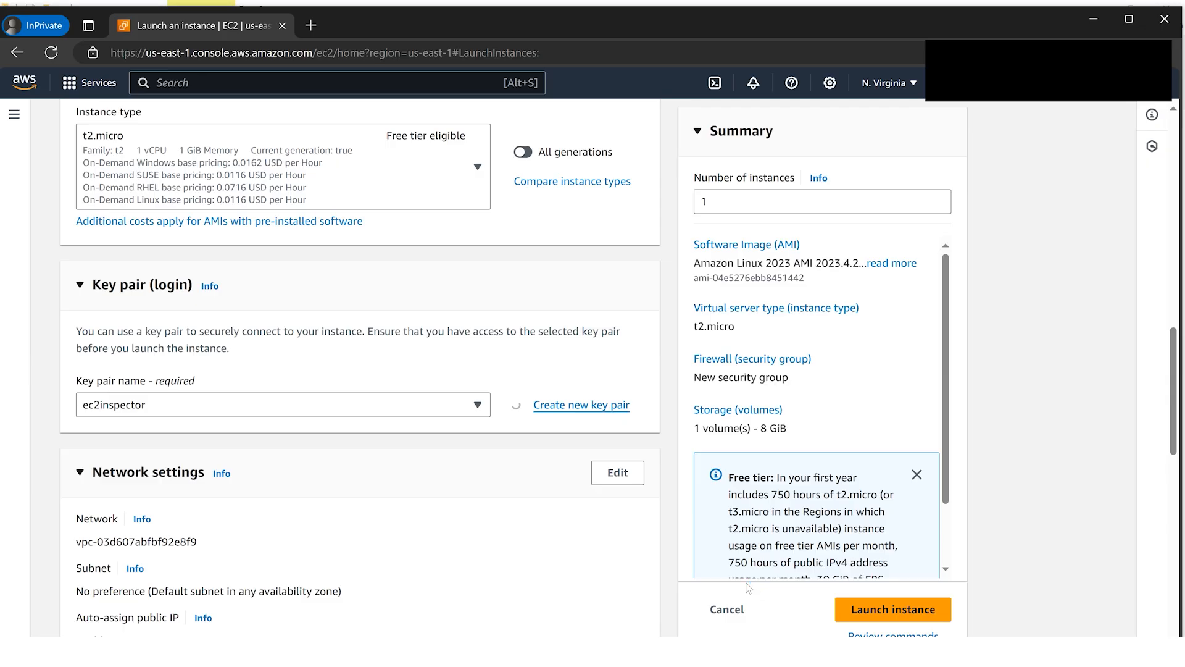
# Step: Review the instance's default network and firewall settings and dismiss the downloads pop-up
pyautogui.scroll(-3, 506, 504)
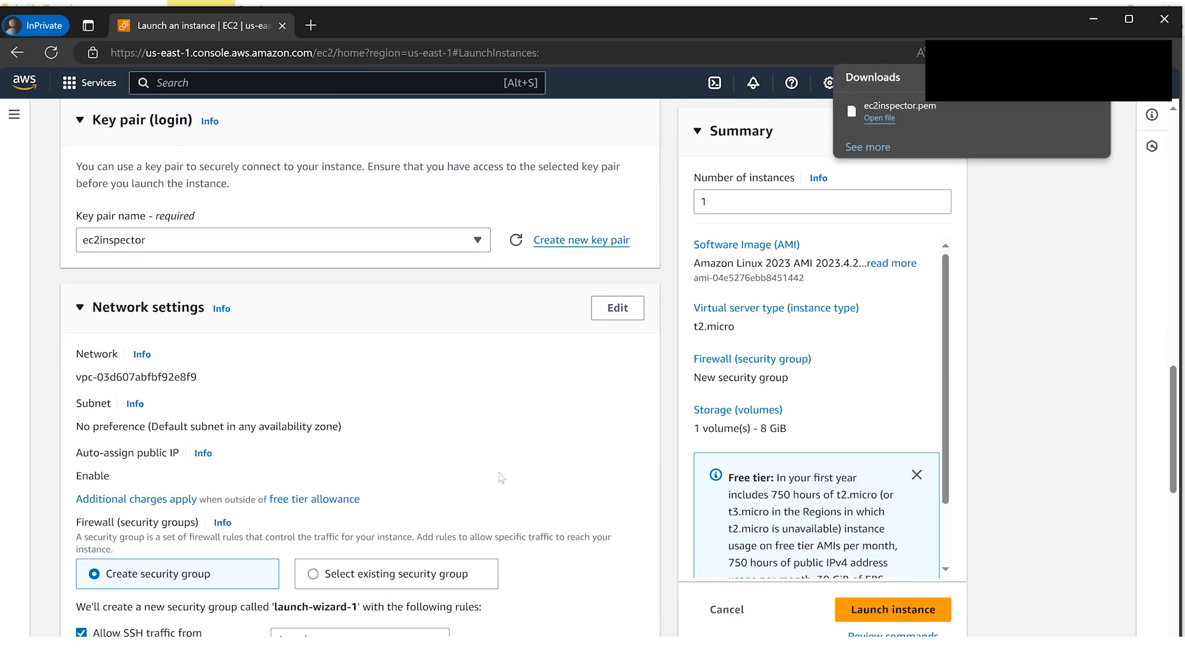
pyautogui.scroll(-1, 502, 409)
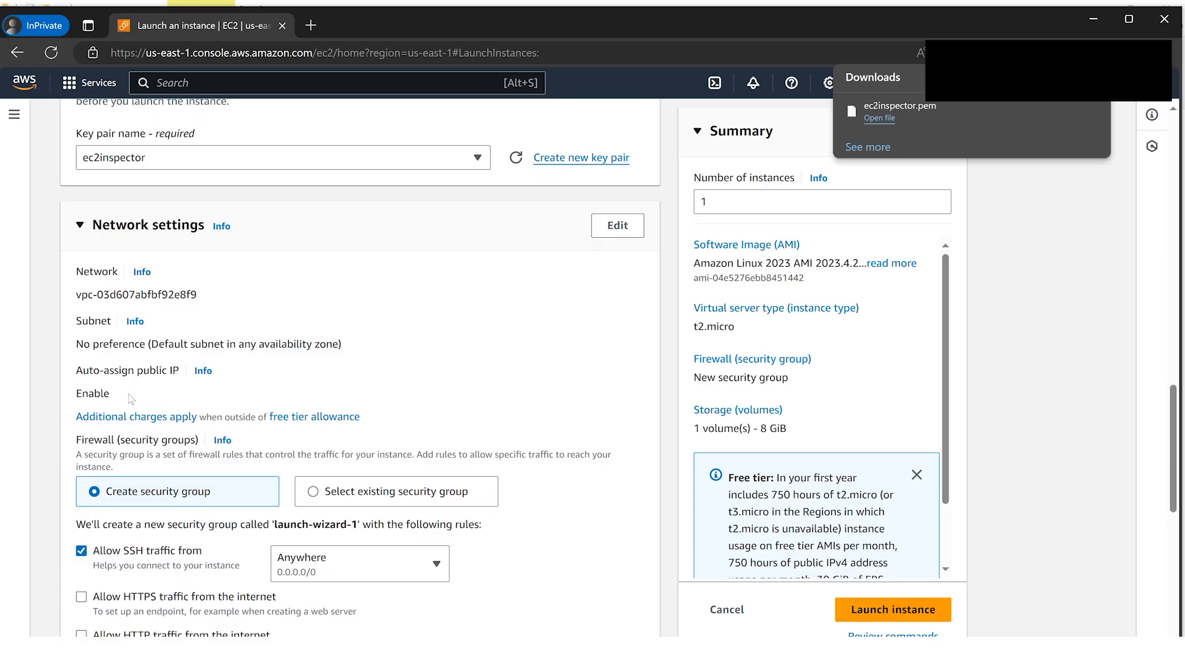
pyautogui.scroll(-3, 129, 273)
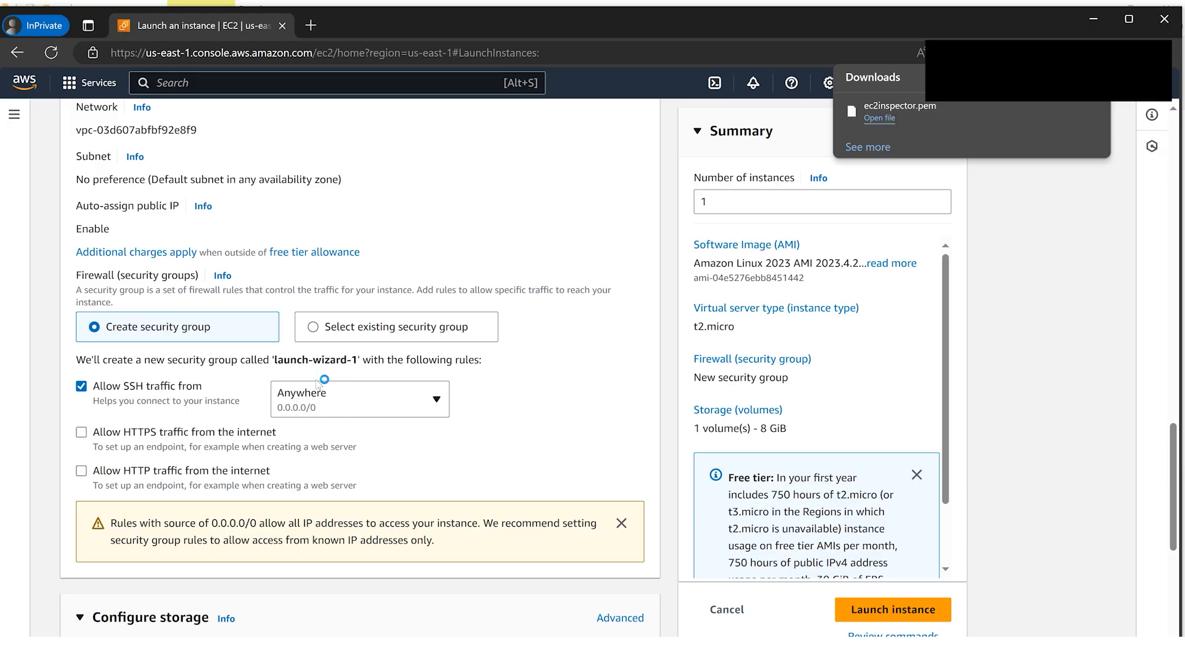
pyautogui.click(1073, 238)
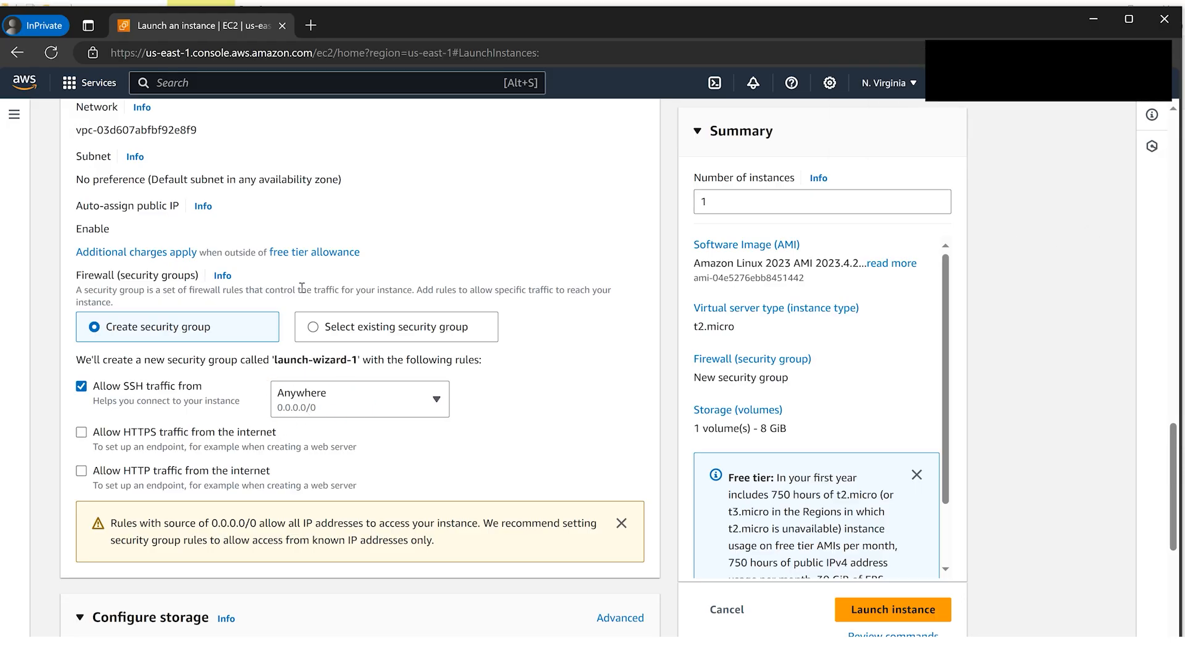
pyautogui.scroll(-1, 289, 327)
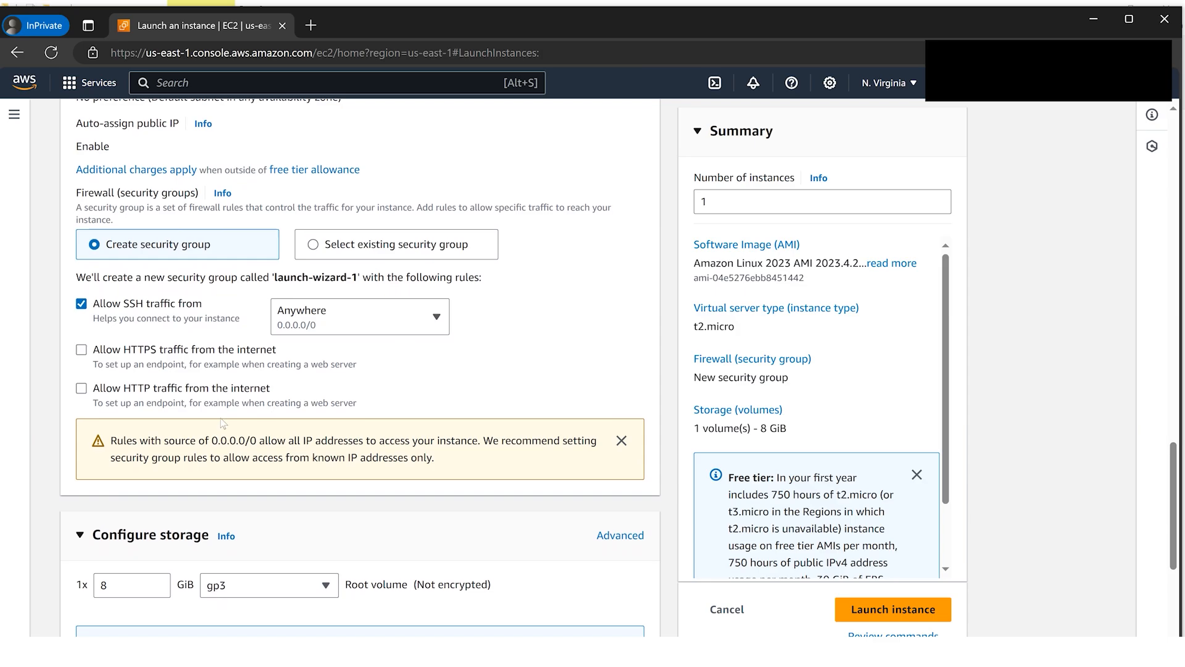
pyautogui.scroll(1, 233, 406)
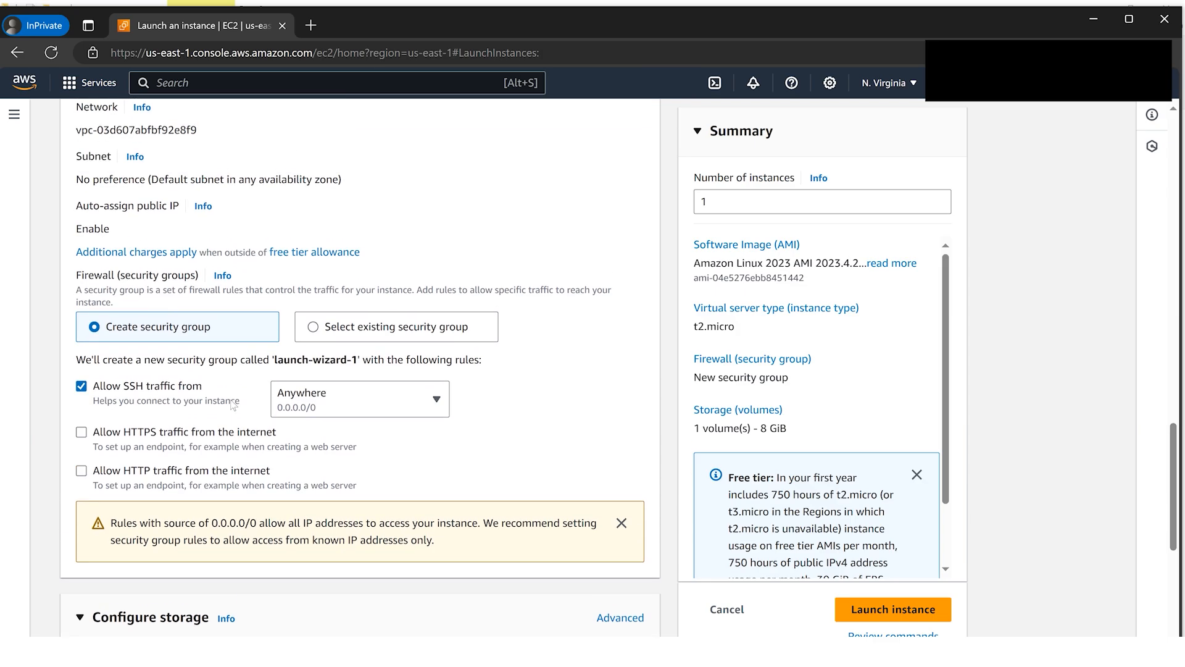
pyautogui.scroll(1, 233, 406)
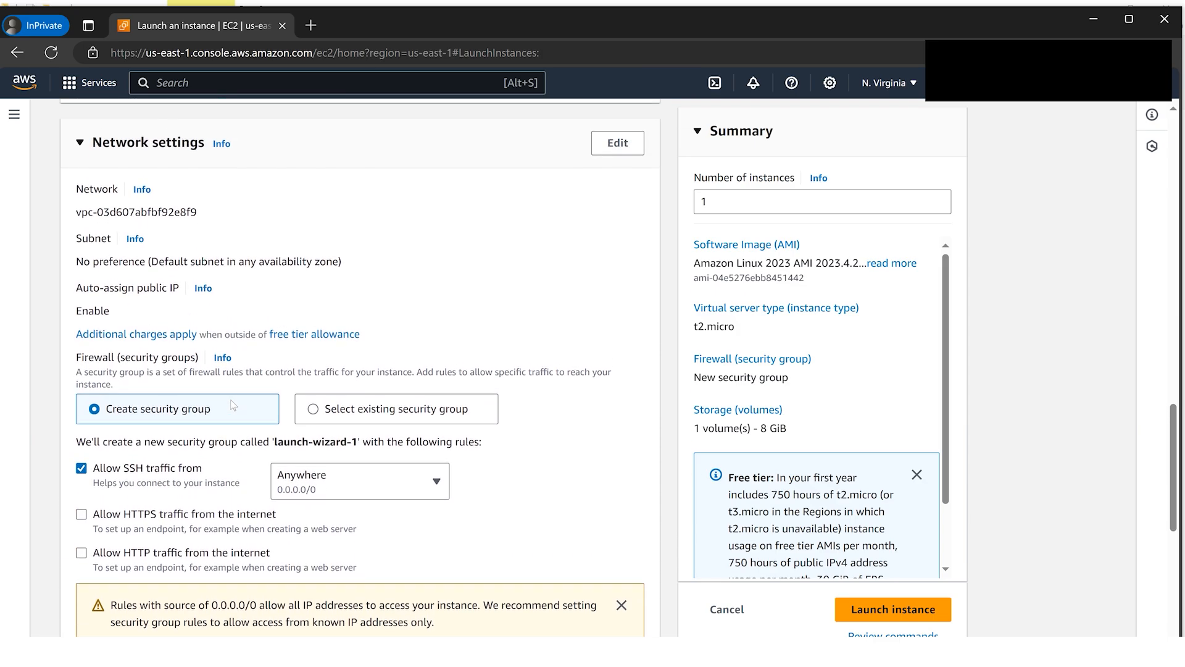
# Step: Edit the network settings and add a Custom TCP inbound rule for port 21 with source type Anywhere
pyautogui.click(618, 143)
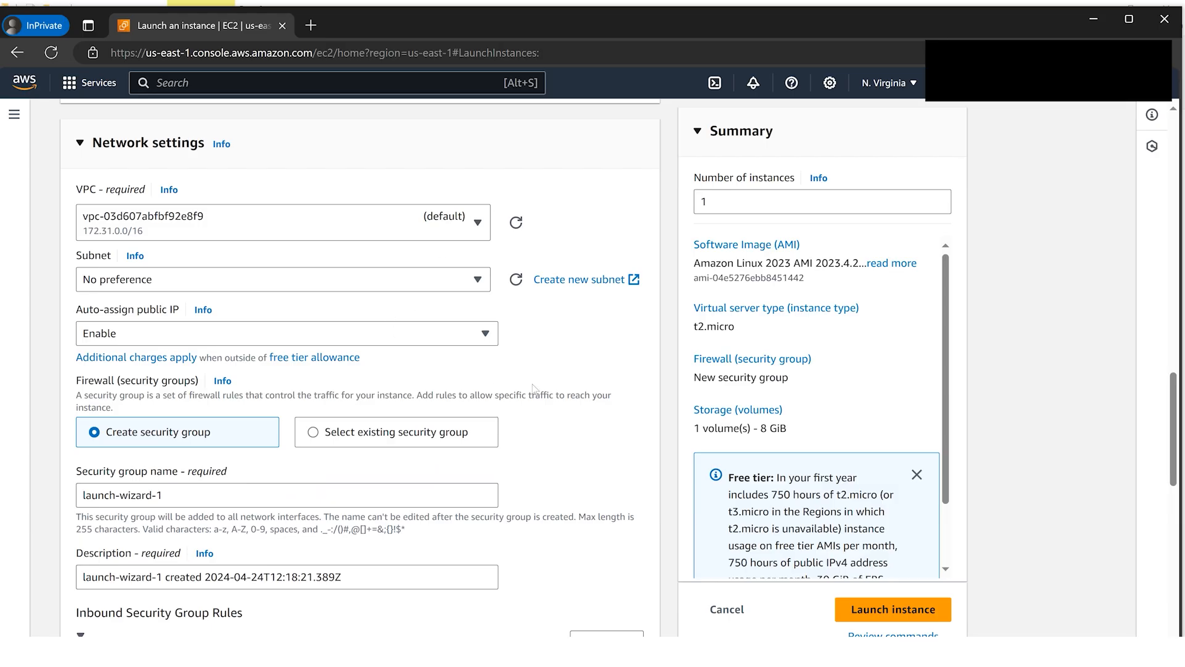
pyautogui.scroll(-4, 530, 392)
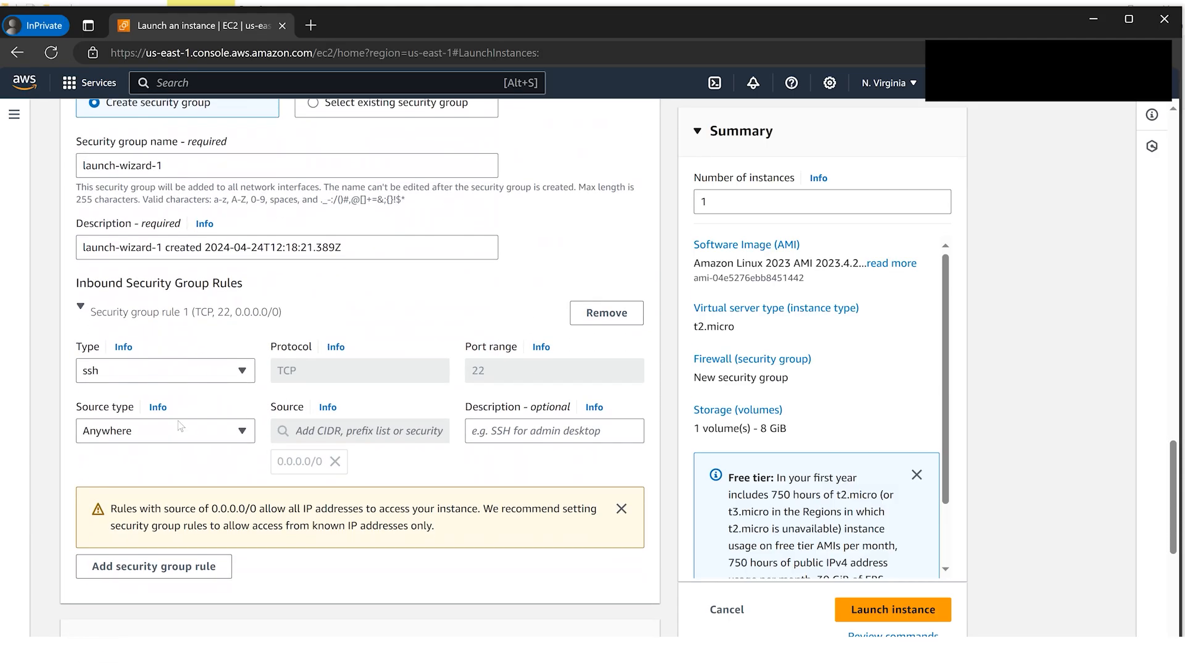
pyautogui.click(155, 566)
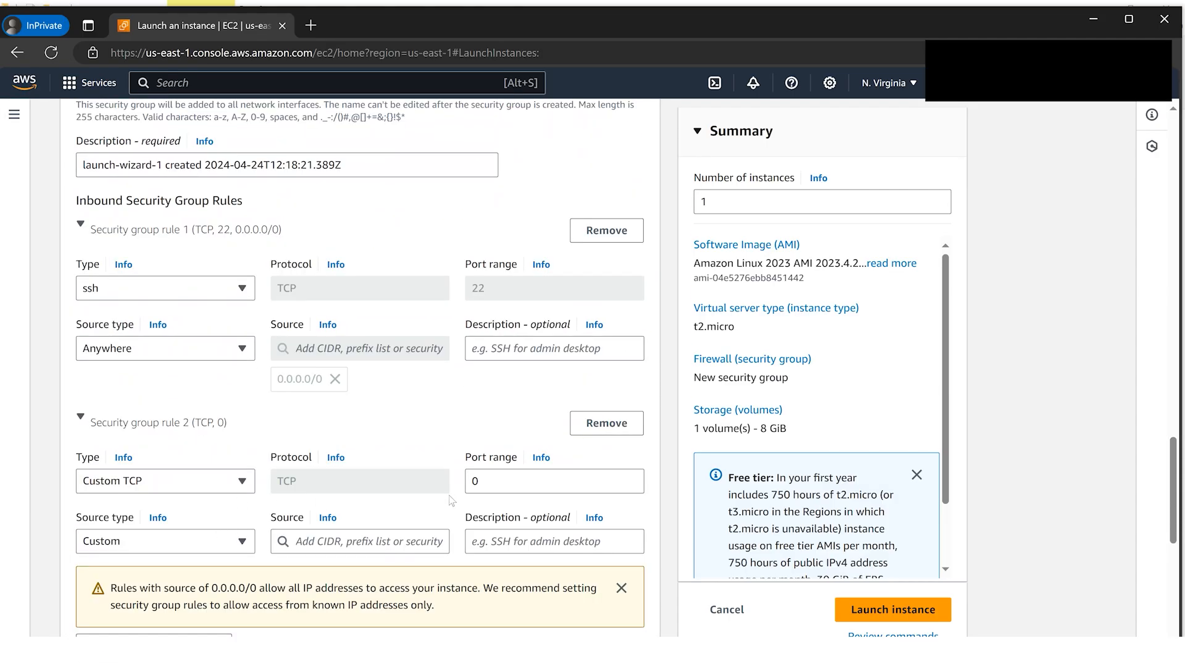
pyautogui.doubleClick(492, 480)
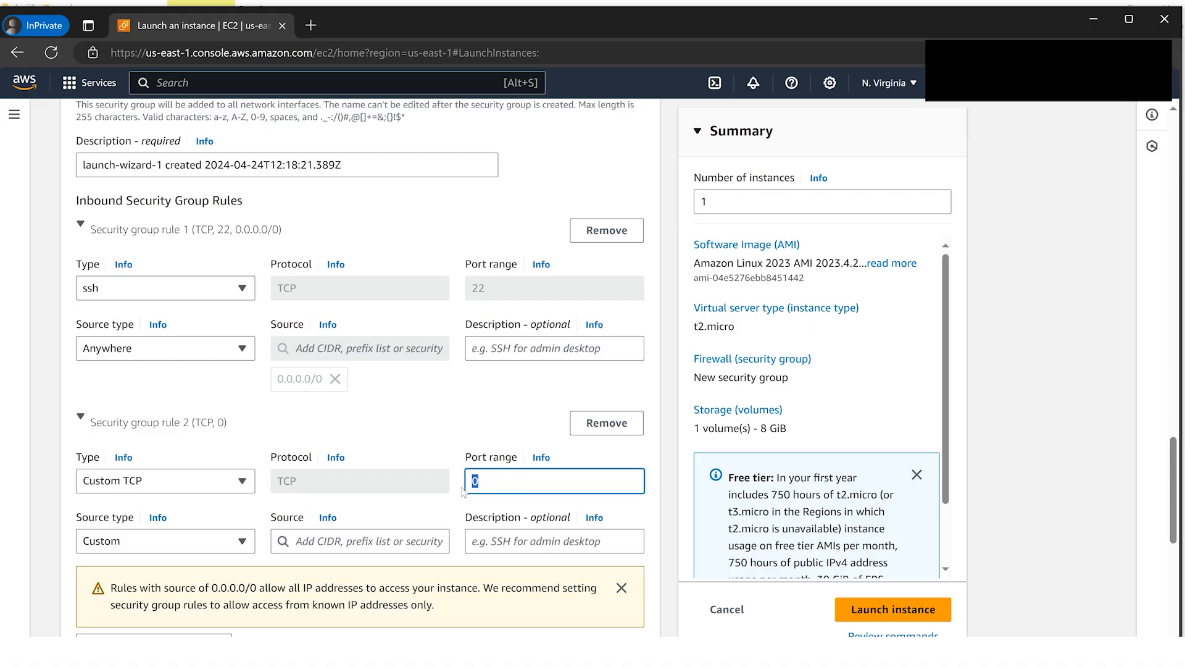
pyautogui.write('21')
pyautogui.click(224, 547)
pyautogui.click(205, 468)
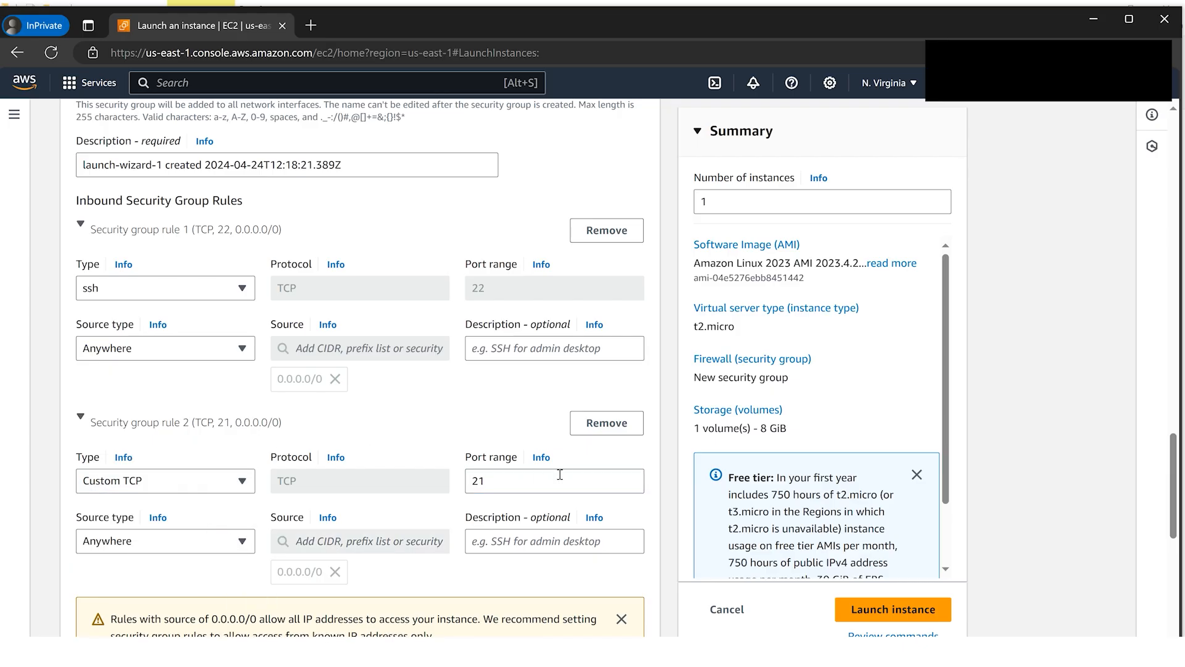
# Step: Add a third inbound security group rule for Custom TCP port 23 with source type Anywhere
pyautogui.scroll(-1, 550, 426)
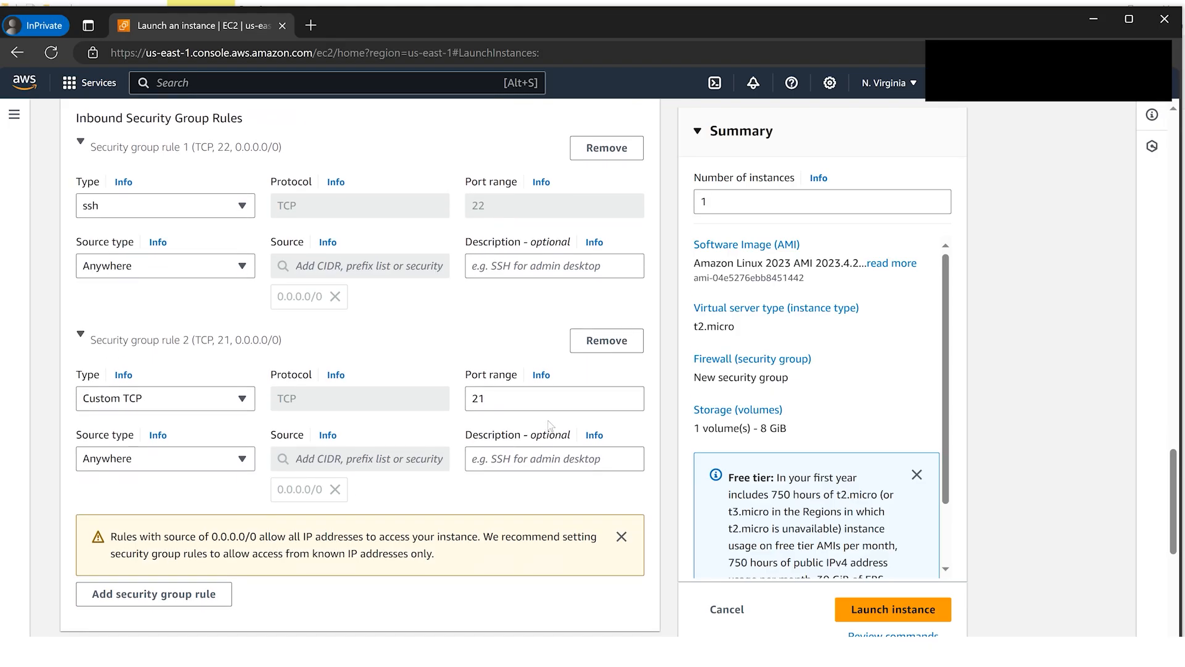
pyautogui.scroll(-1, 227, 534)
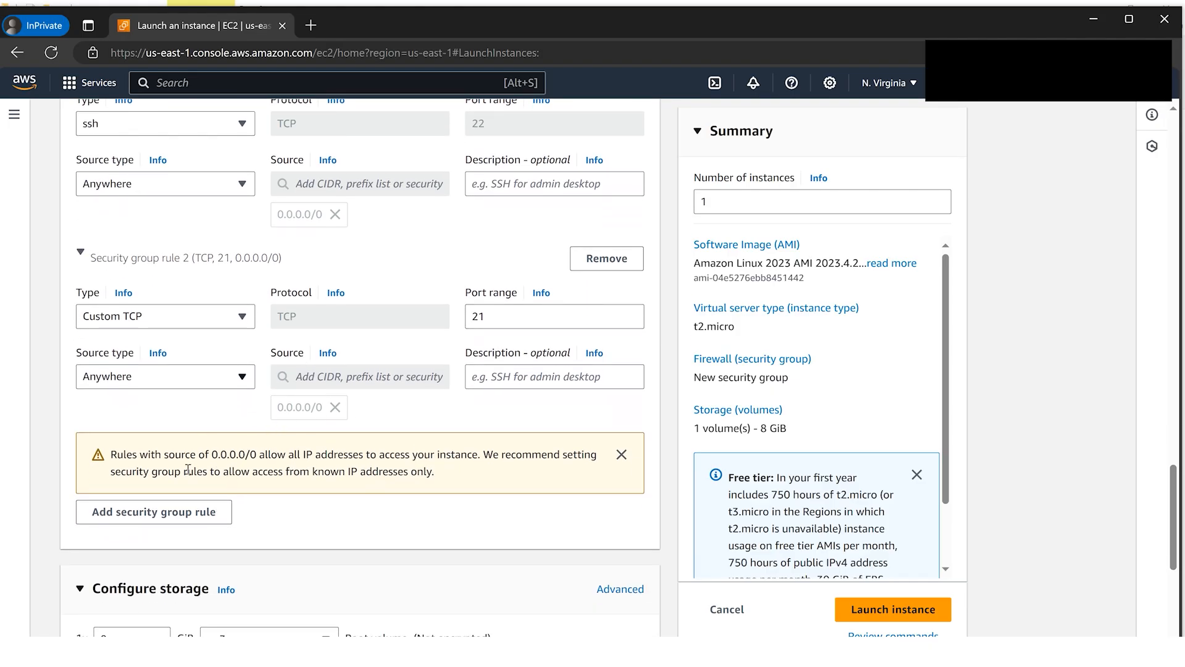
pyautogui.click(160, 515)
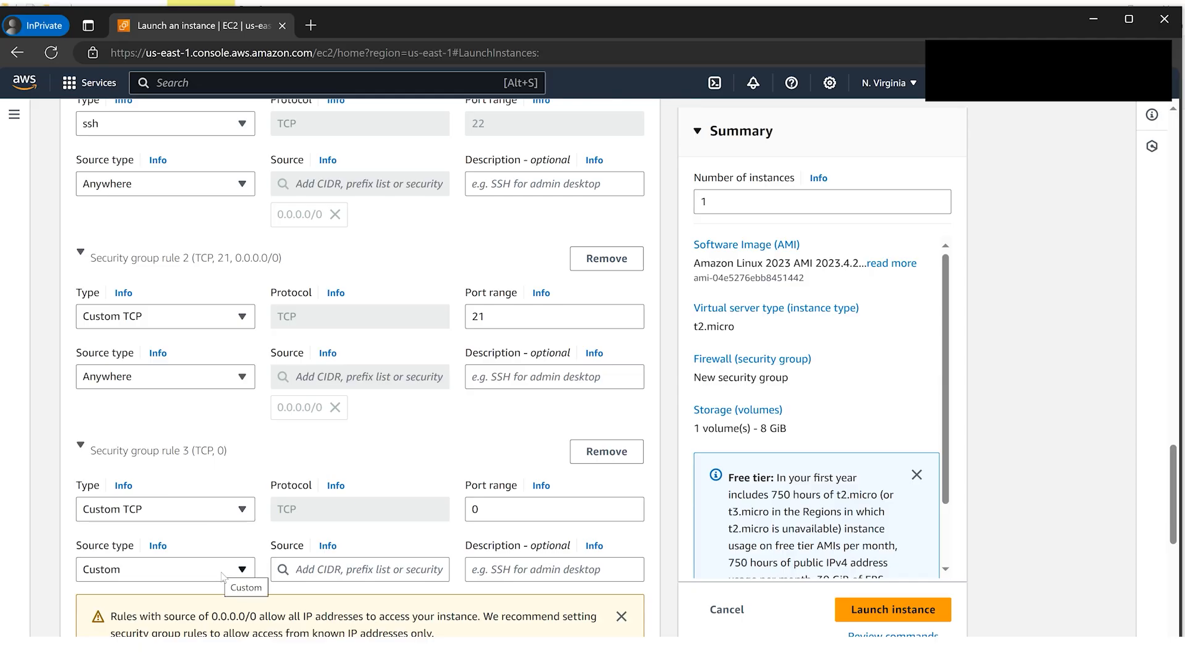
pyautogui.doubleClick(506, 513)
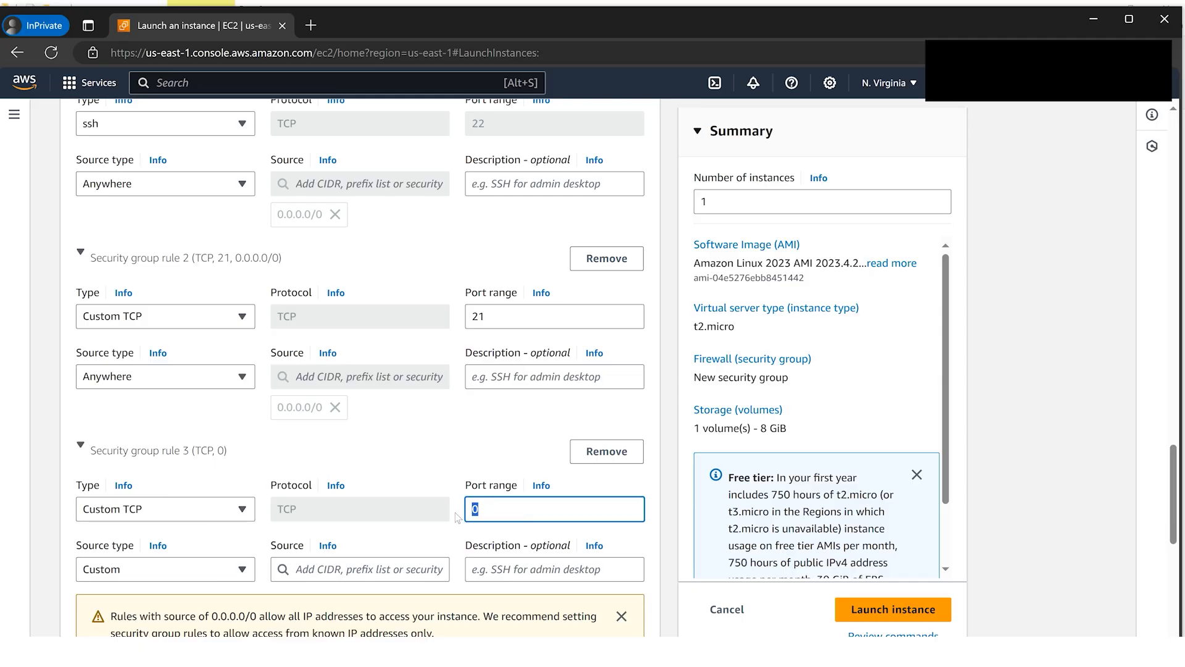
pyautogui.write('23')
pyautogui.click(203, 578)
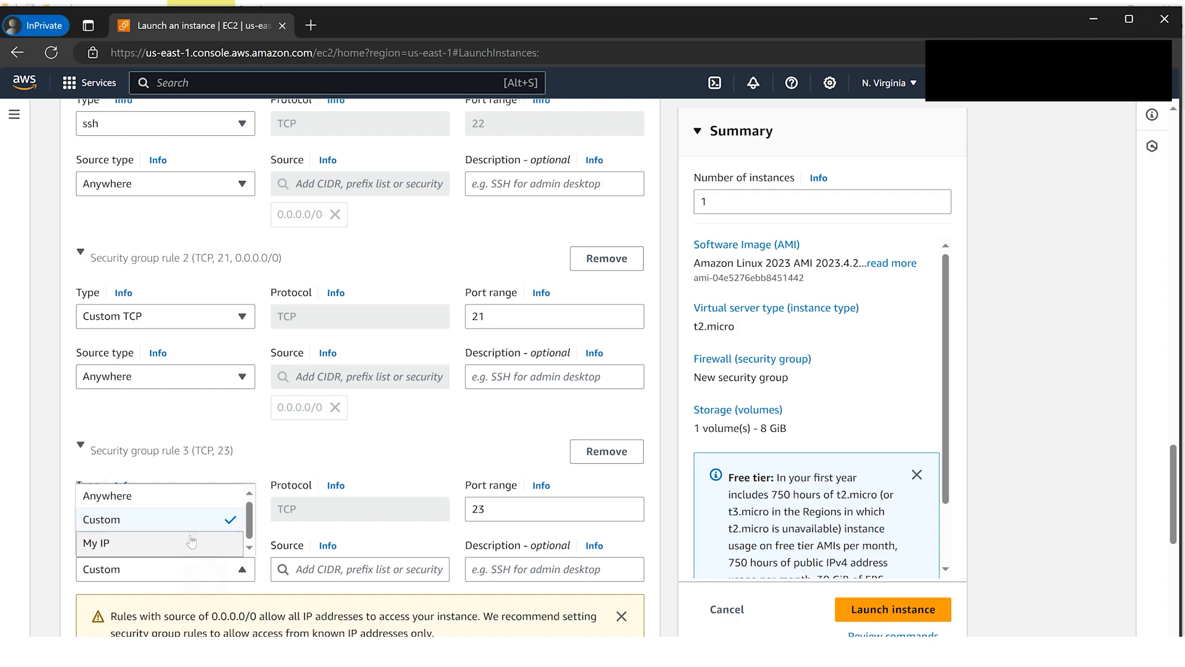
pyautogui.click(170, 494)
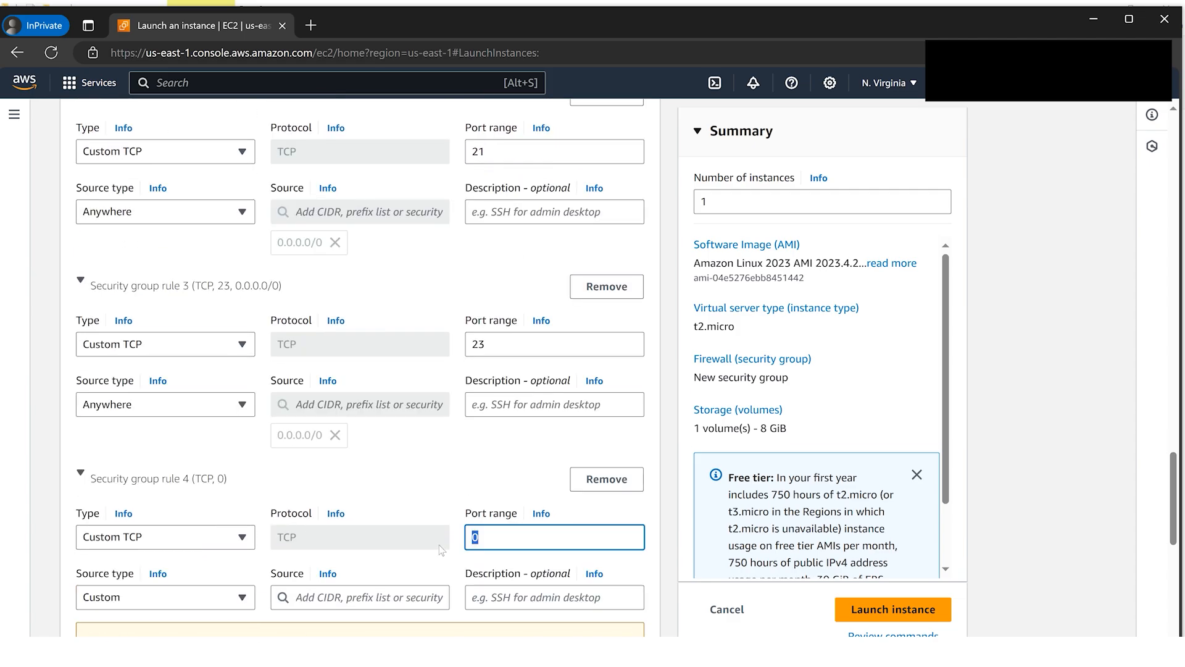
# Step: Set the fourth inbound security group rule to Custom TCP port 24 with source type Anywhere
pyautogui.write('24')
pyautogui.scroll(-3, 241, 434)
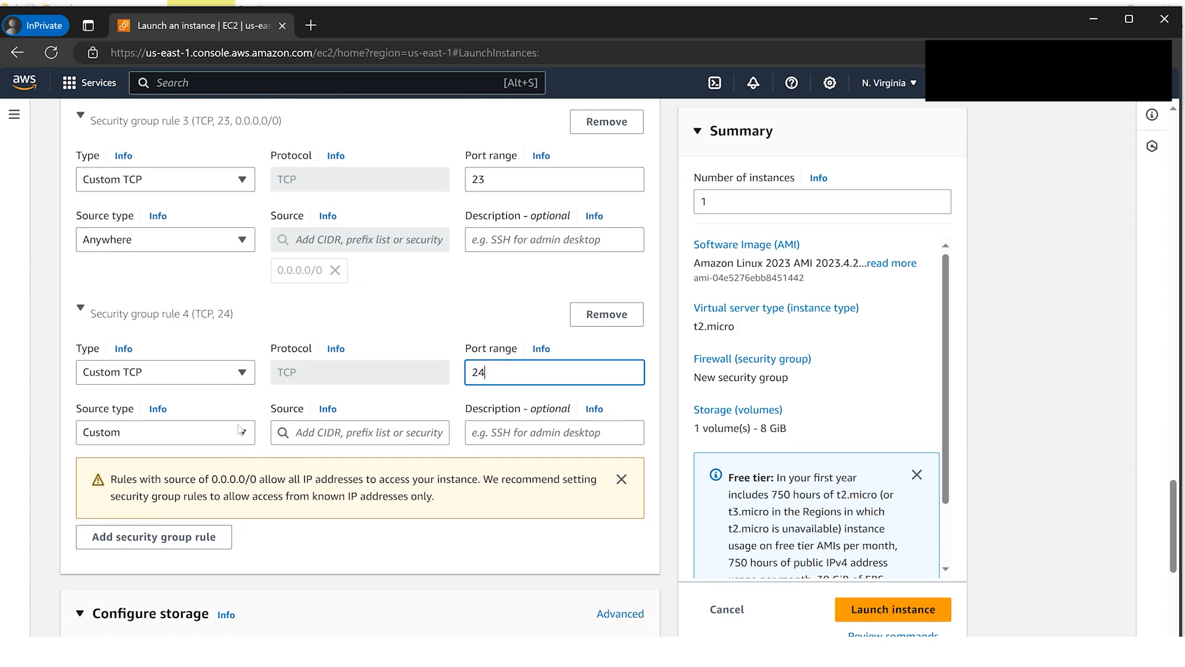
pyautogui.click(240, 433)
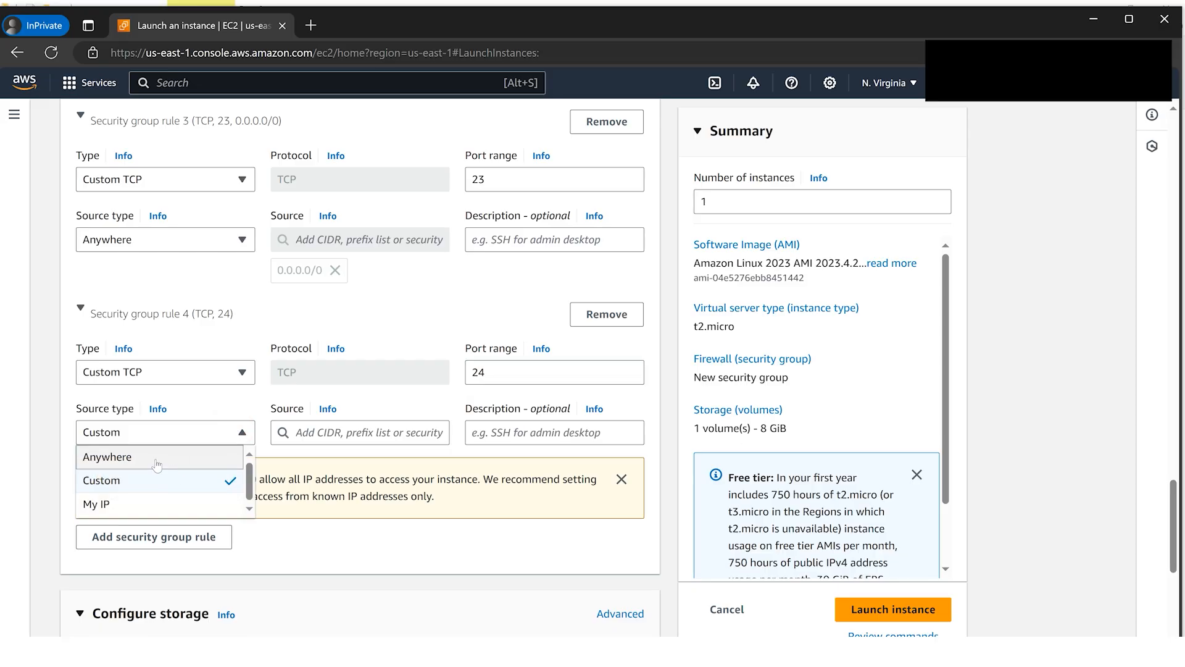
pyautogui.click(156, 460)
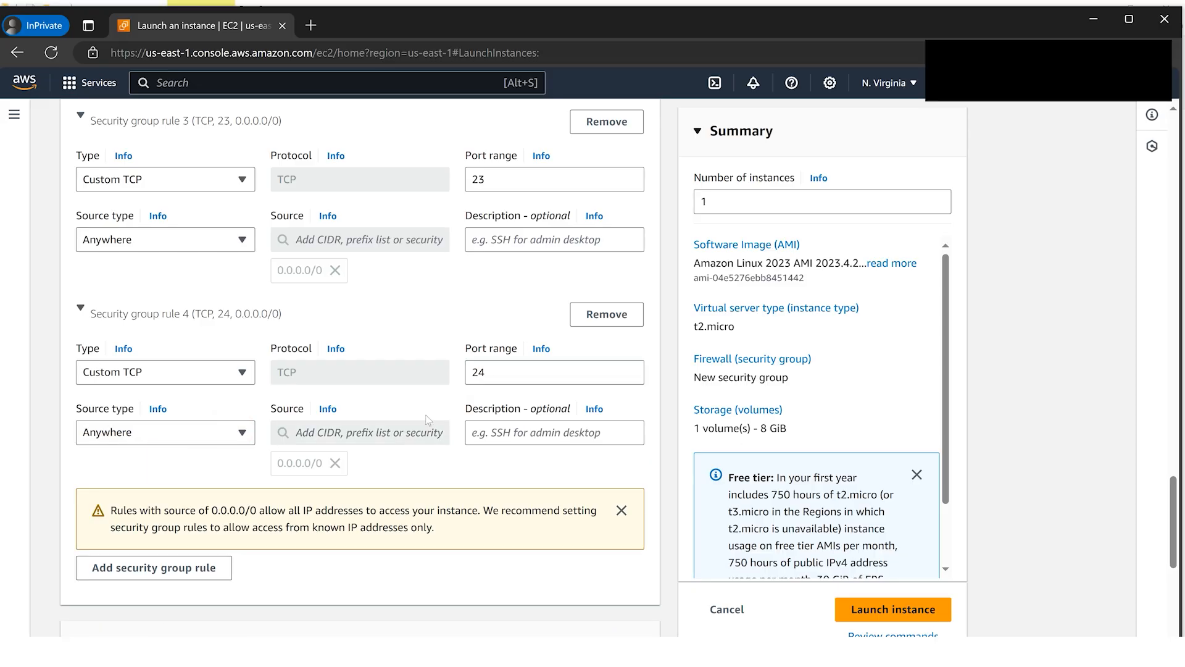
# Step: Check the storage settings and launch the configured instance
pyautogui.scroll(-5, 426, 432)
pyautogui.scroll(-2, 429, 420)
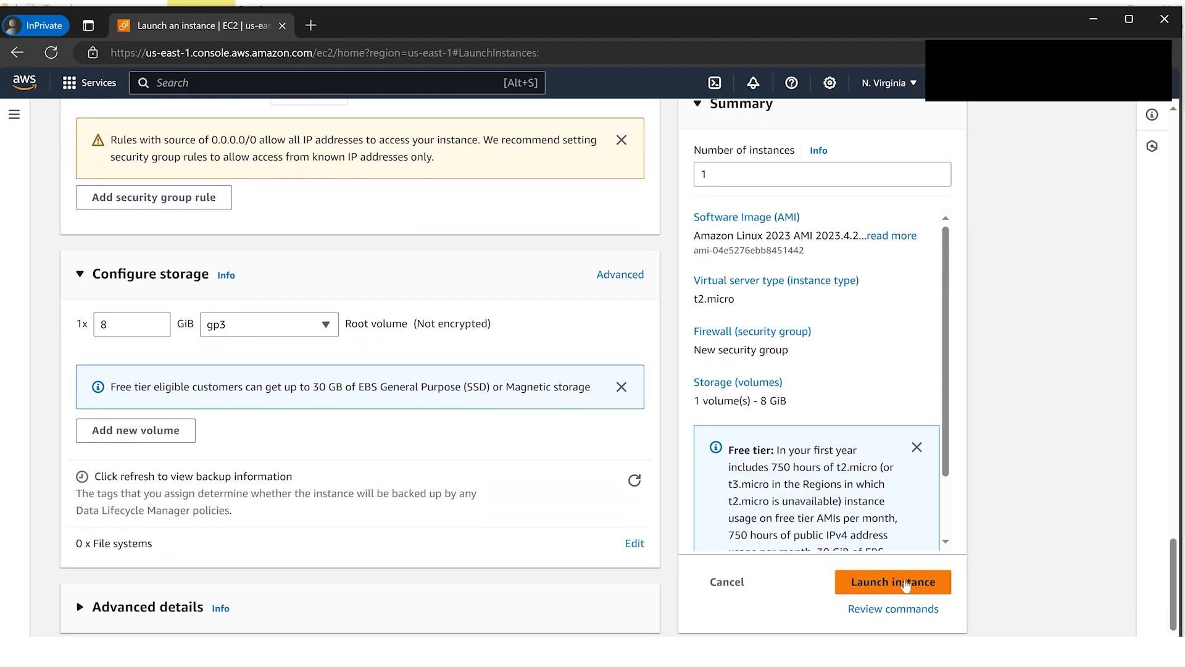
pyautogui.scroll(2, 905, 585)
pyautogui.scroll(-2, 888, 590)
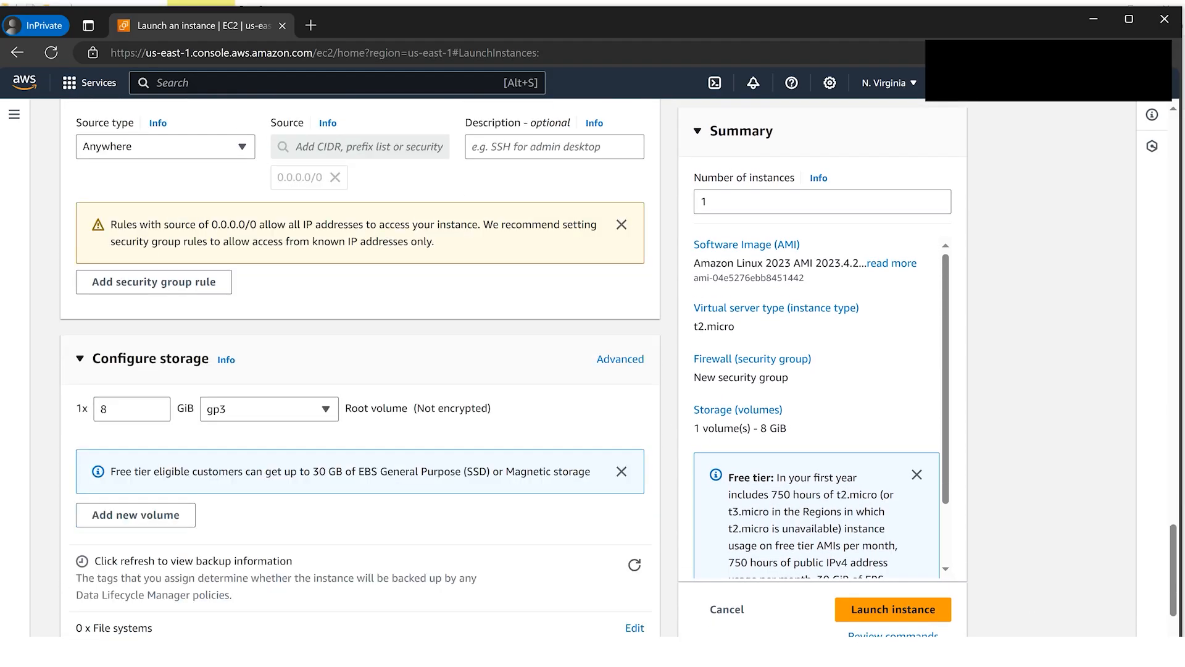
pyautogui.click(883, 580)
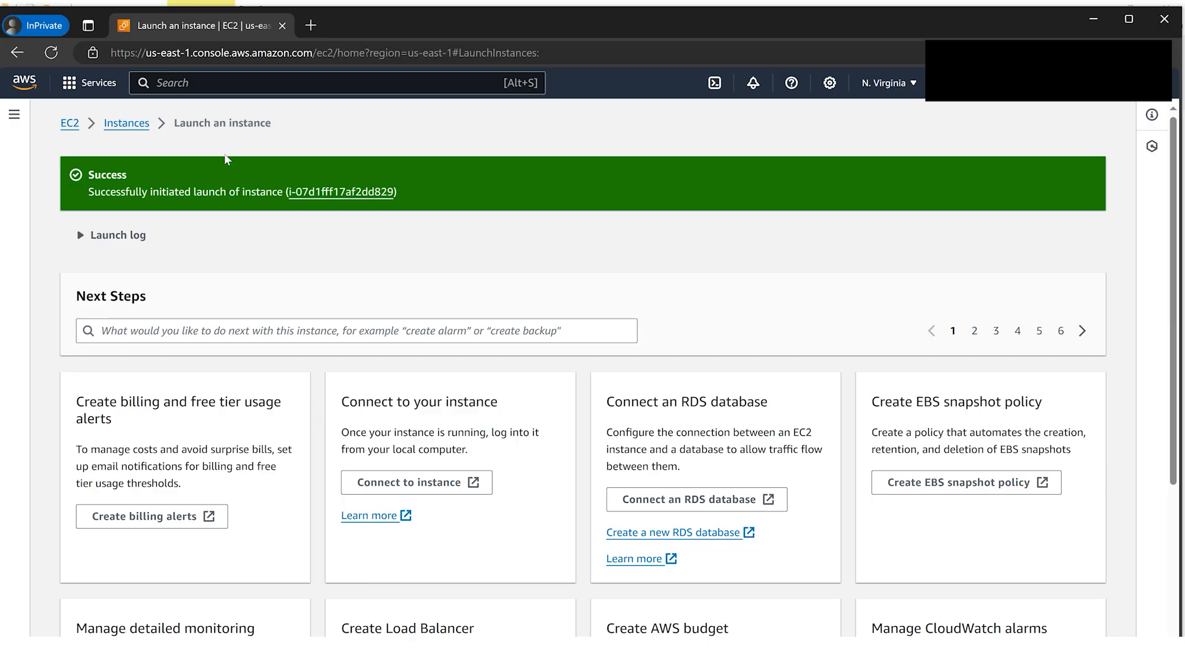
# Step: Consult the Architecture Diagram Inspector.png image, return to the EC2 console and select the ec2cloudguruamit instance in the instances list
pyautogui.hotkey('alt', 'Tab')
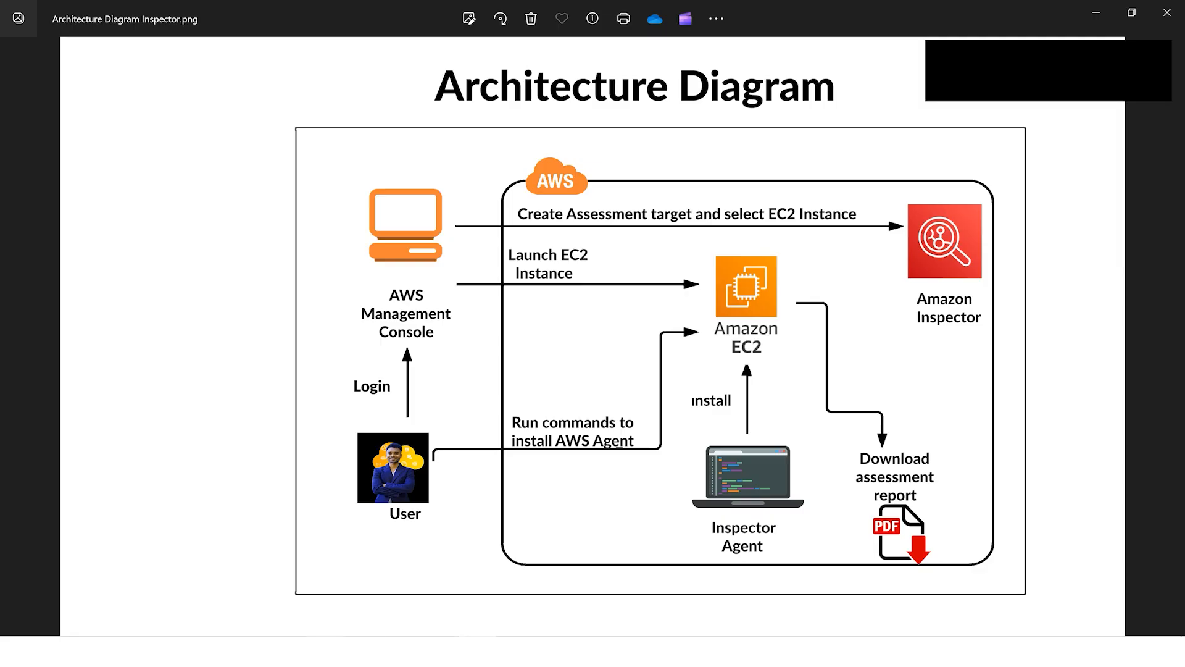
pyautogui.hotkey('alt', 'Tab')
pyautogui.click(138, 126)
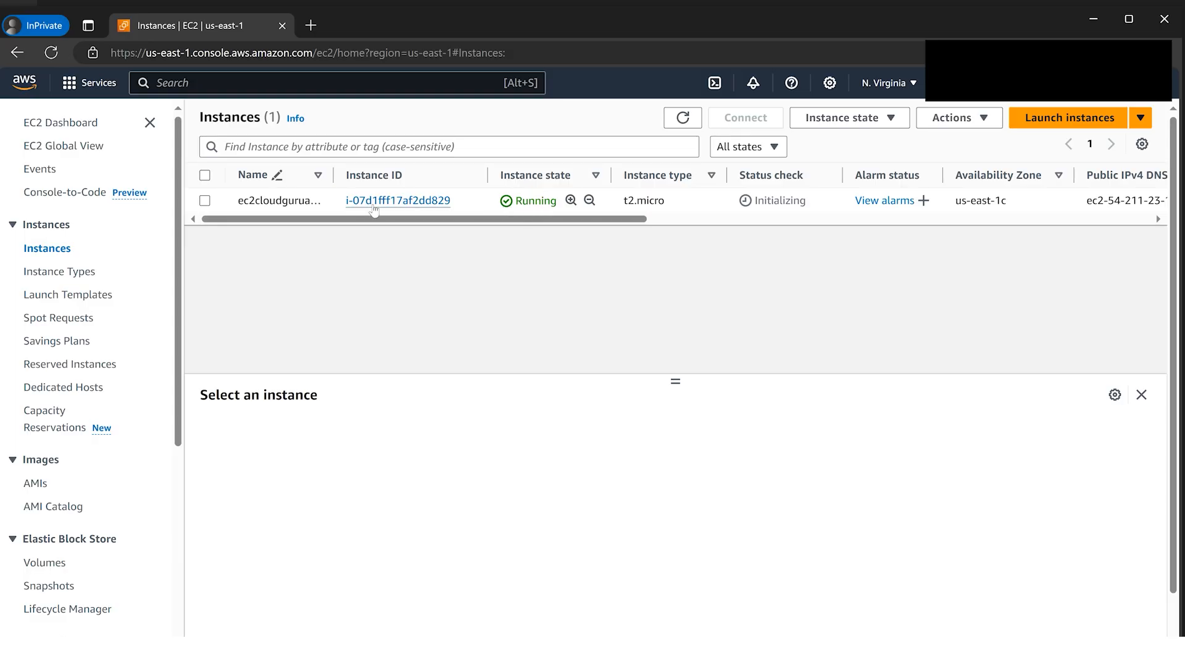
pyautogui.click(205, 200)
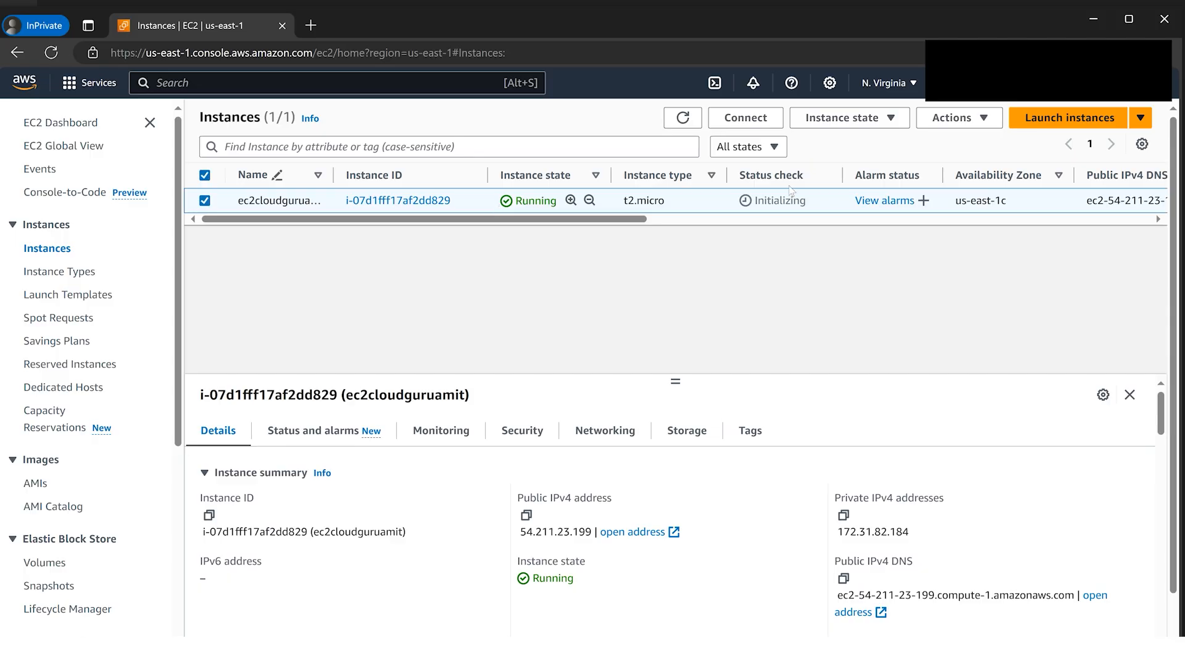
# Step: Connect to the ec2cloudguruamit instance through EC2 Instance Connect and switch to the root user with sudo su
pyautogui.click(761, 124)
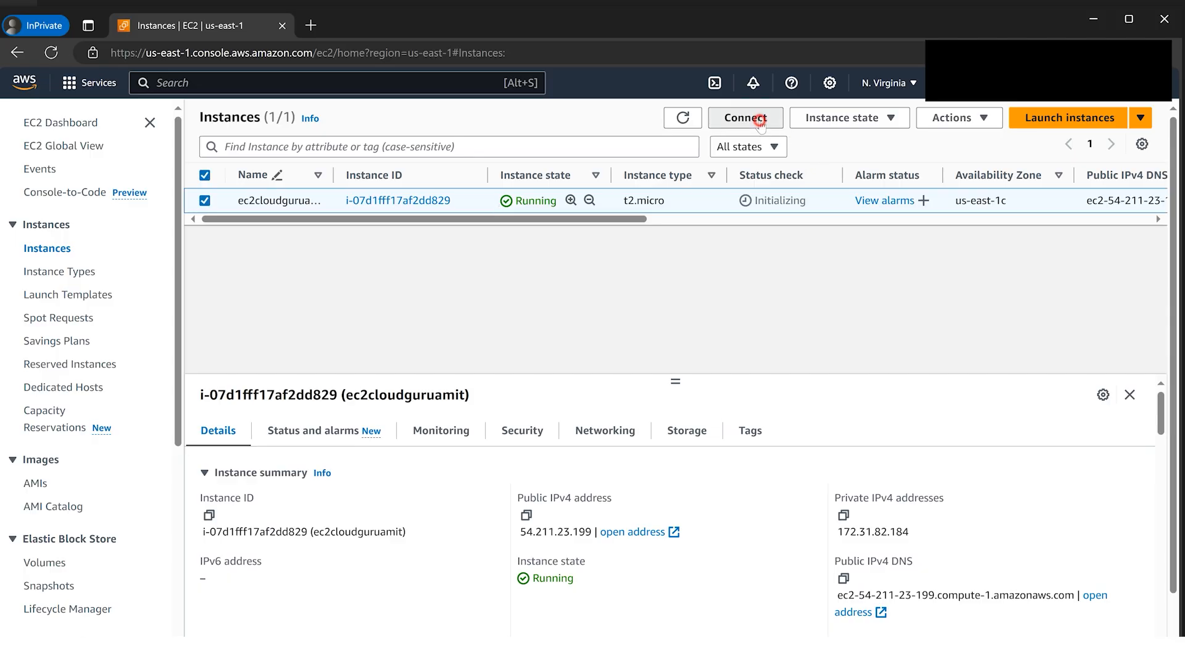
pyautogui.scroll(-2, 715, 275)
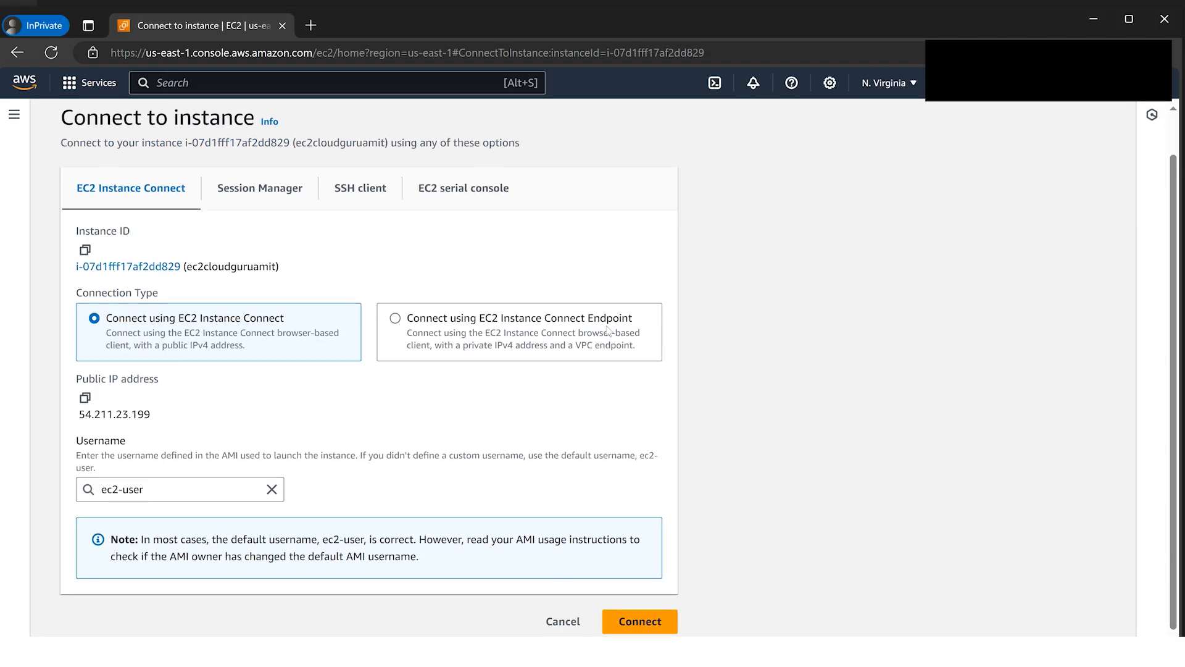
pyautogui.click(639, 629)
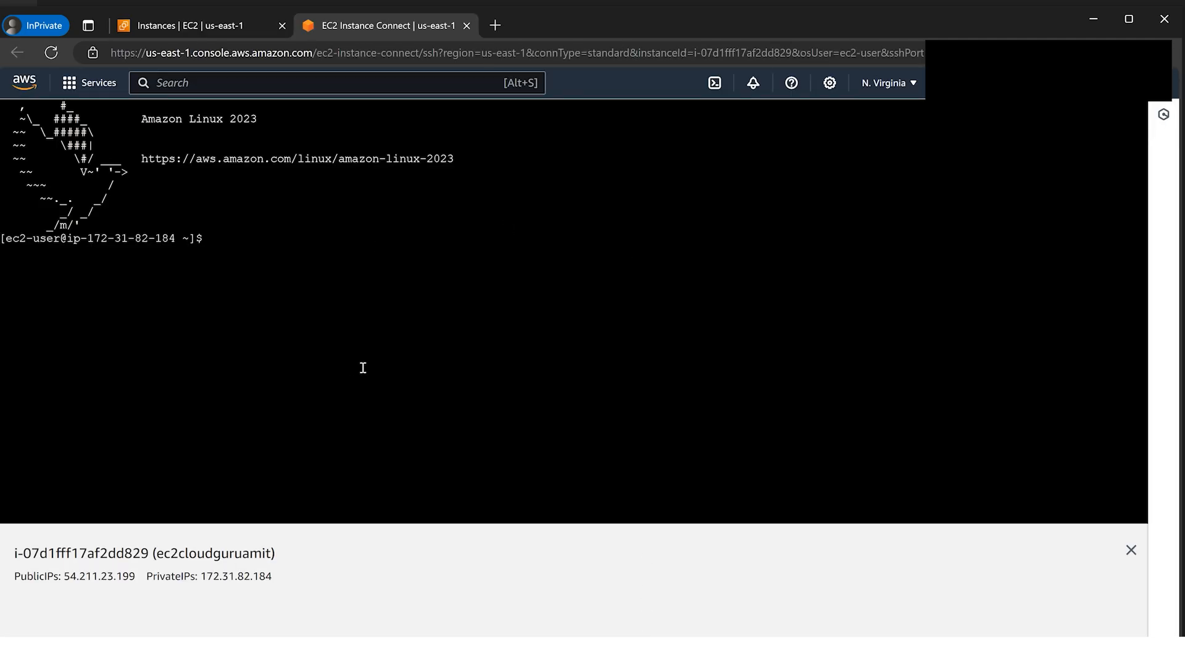
pyautogui.click(313, 242)
pyautogui.write('sudo su')
pyautogui.press('Return')
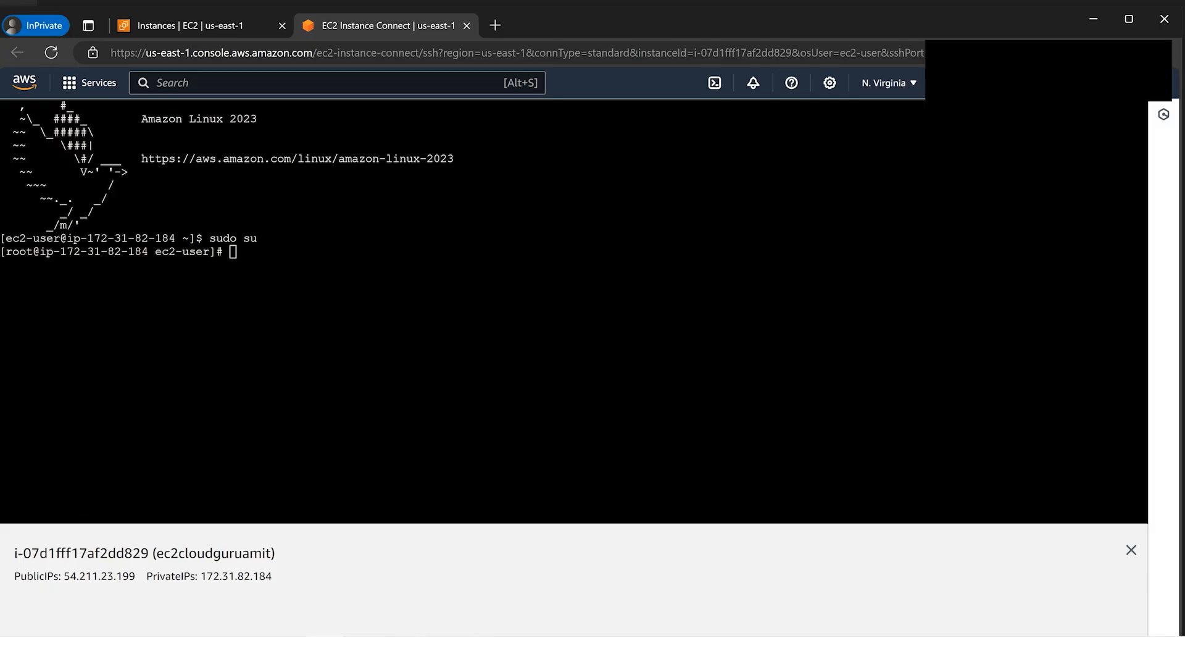
# Step: Copy the wget command from the Inspector Commands Word document and run it in the instance terminal to download the agent installation script
pyautogui.hotkey('alt', 'Tab')
pyautogui.moveTo(669, 264); pyautogui.dragTo(355, 265)
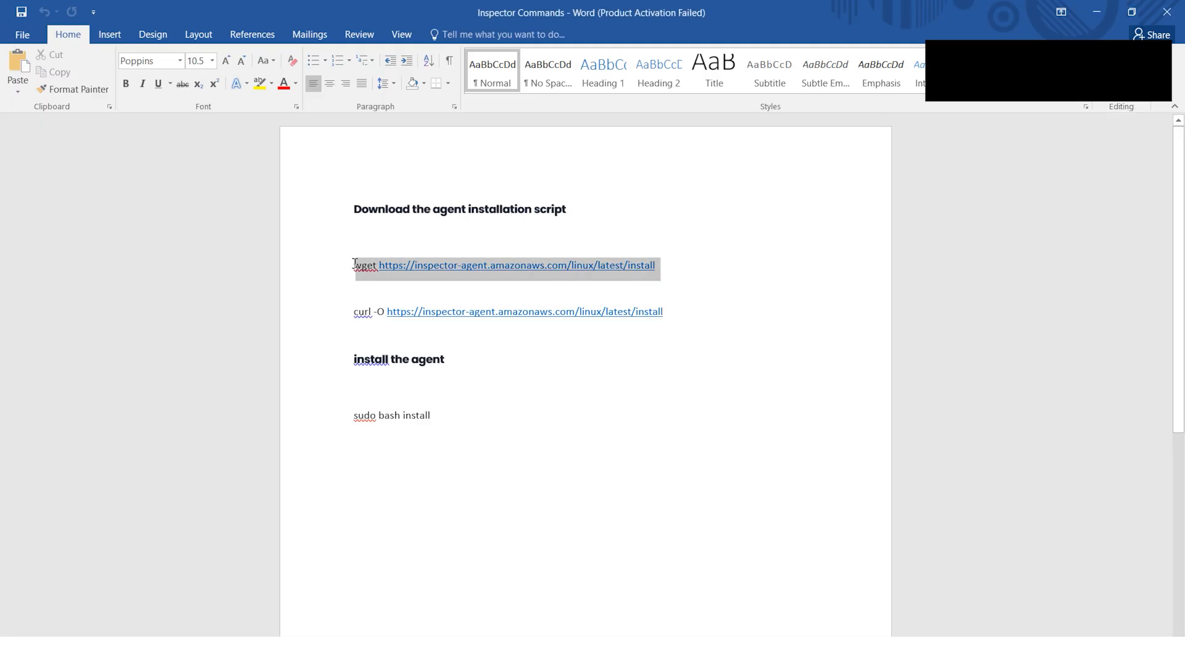
pyautogui.rightClick(402, 270)
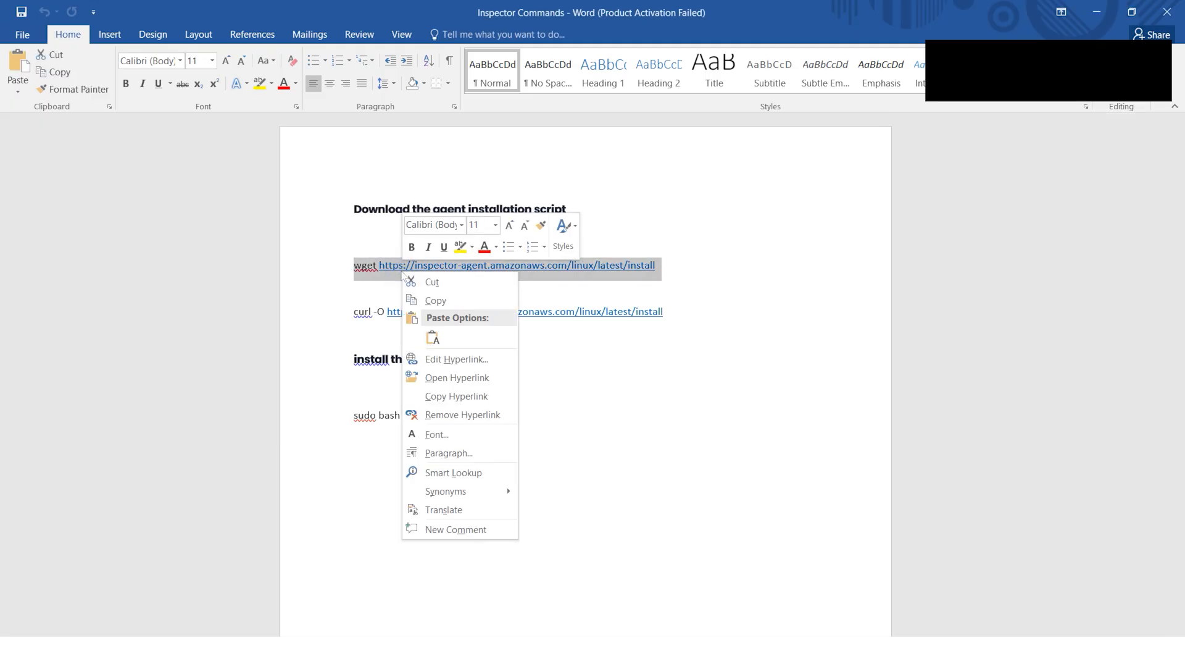
pyautogui.click(464, 301)
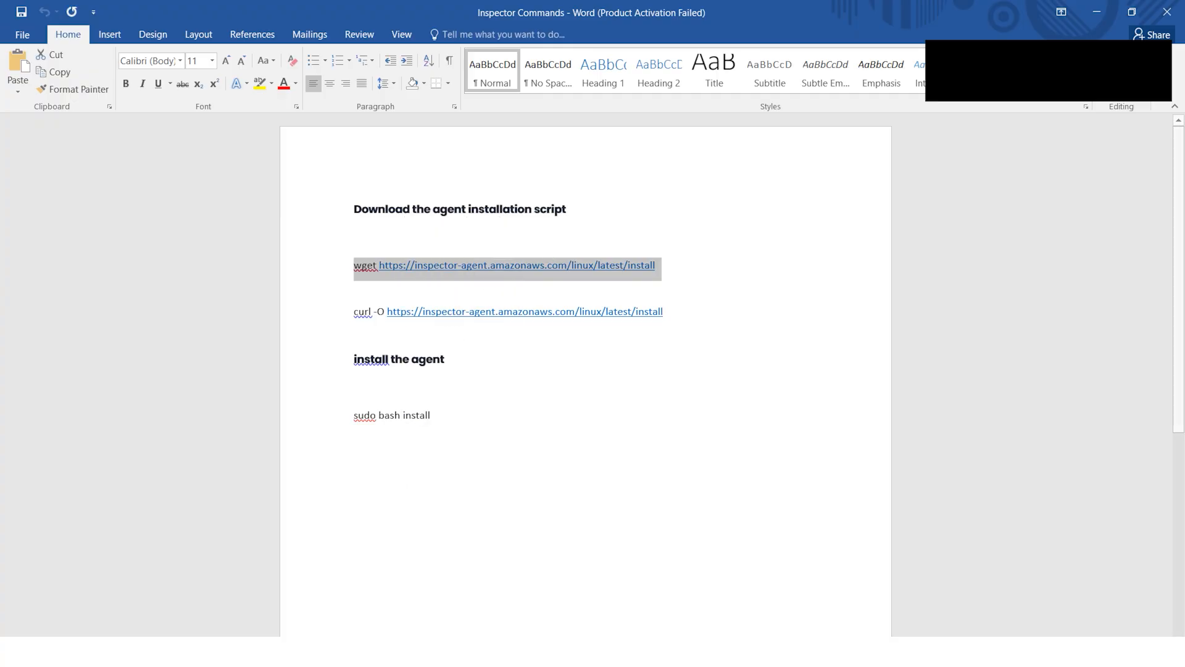
pyautogui.hotkey('alt', 'Tab')
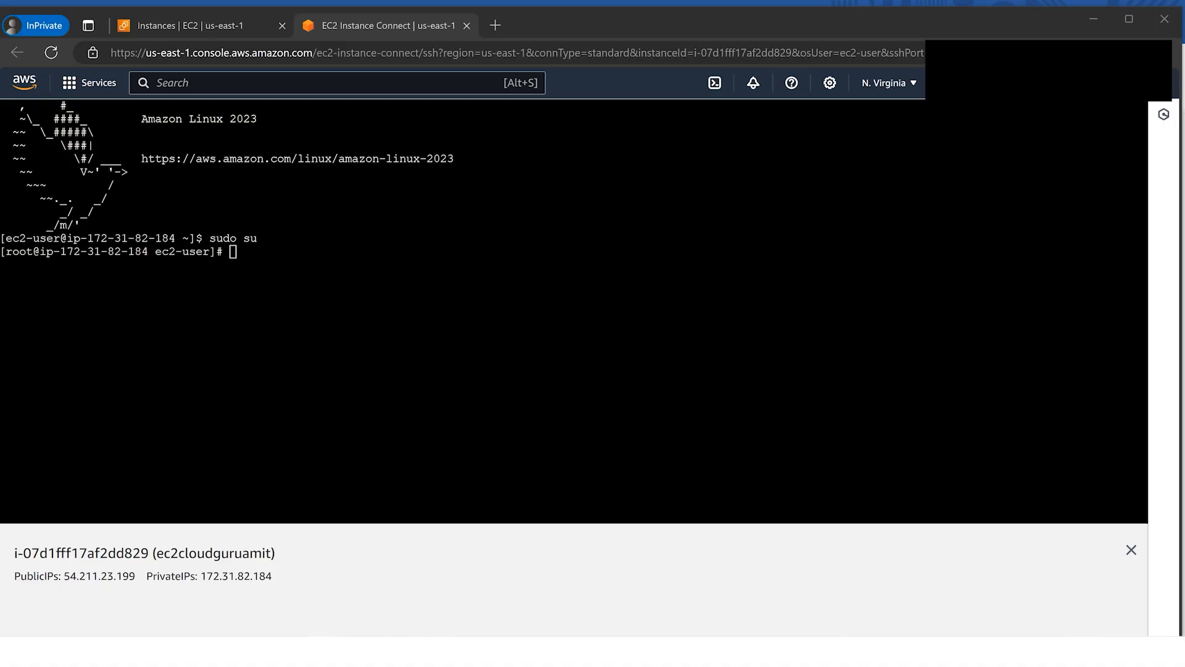
pyautogui.rightClick(393, 365)
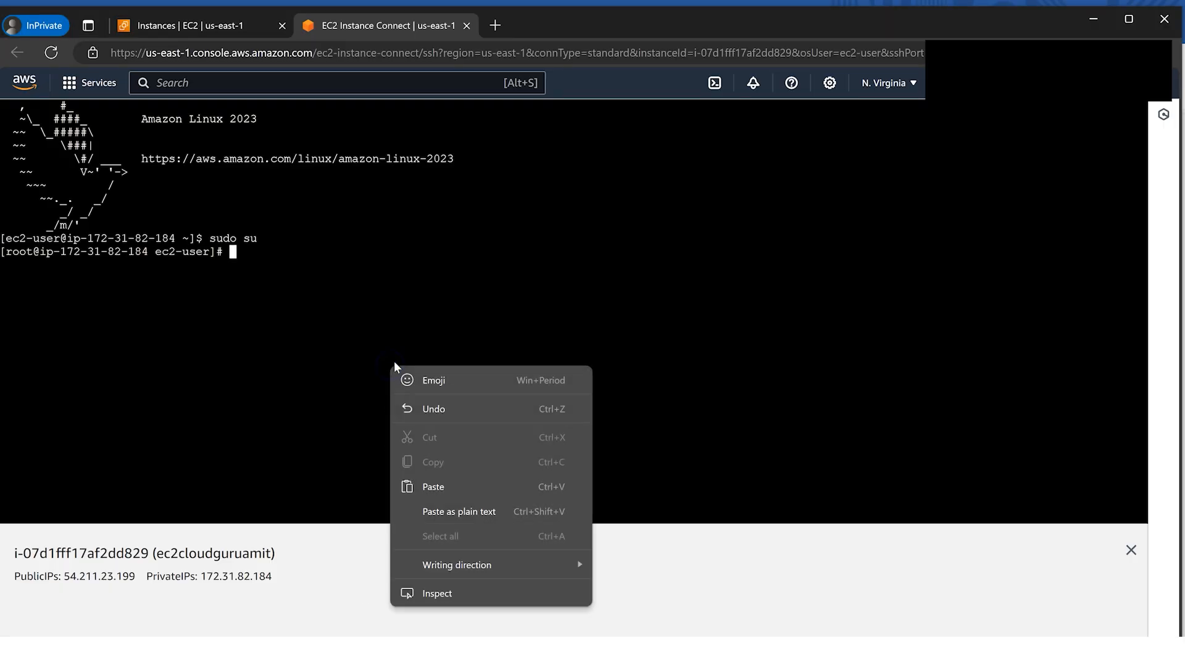
pyautogui.click(445, 488)
pyautogui.press('Return')
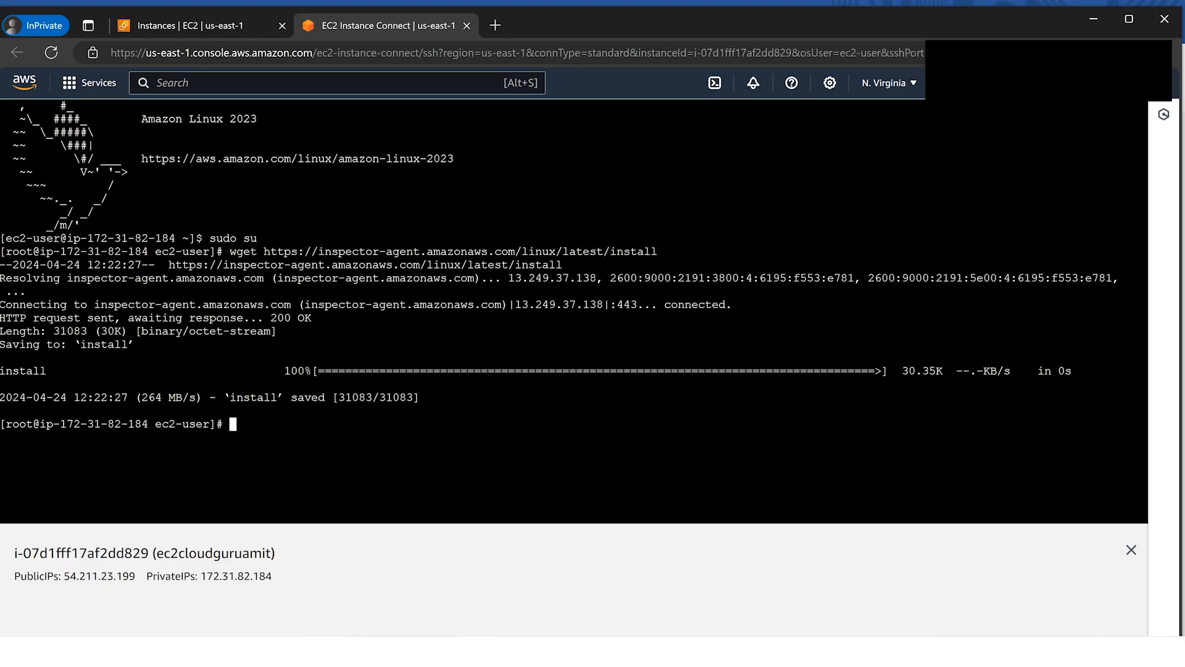
# Step: Copy the curl -O download command for the agent installer from the Word document and run it in the instance terminal
pyautogui.hotkey('alt', 'Tab')
pyautogui.moveTo(685, 308); pyautogui.dragTo(349, 302)
pyautogui.rightClick(371, 318)
pyautogui.click(386, 344)
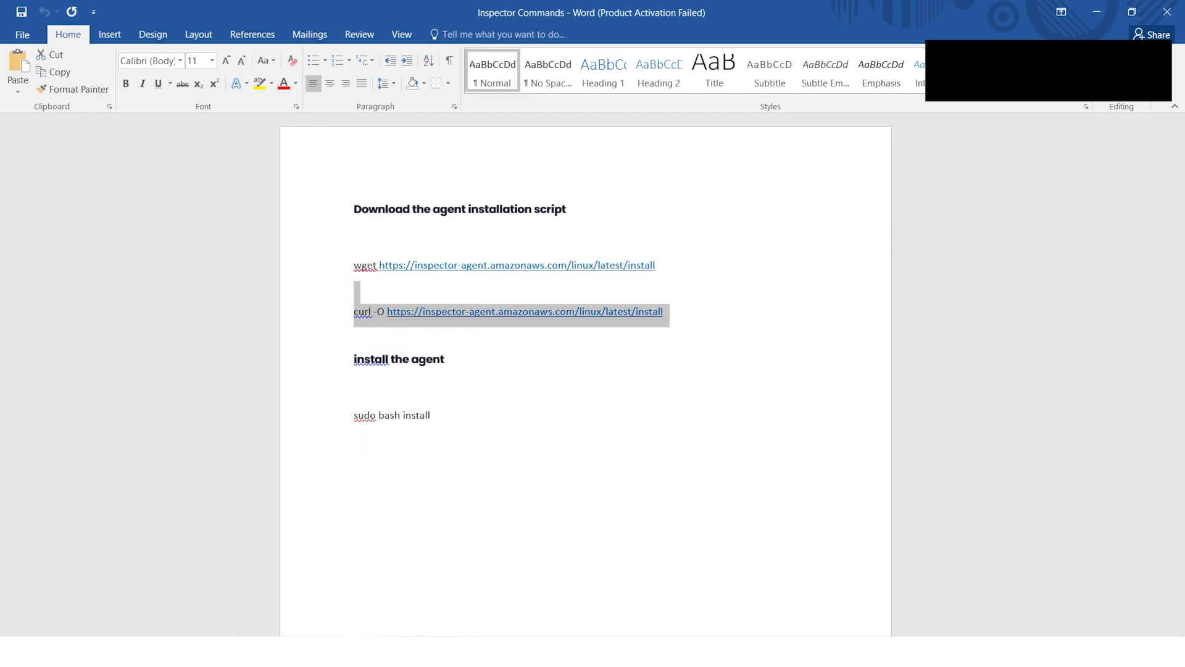
pyautogui.click(325, 578)
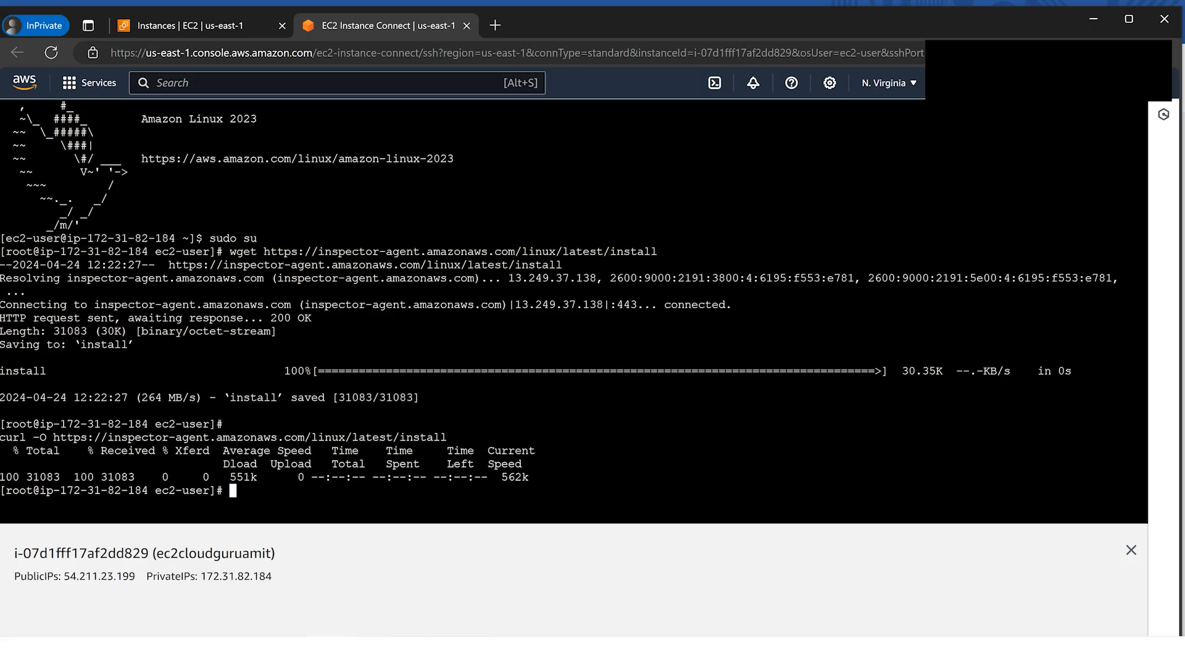
# Step: Copy the sudo bash install command from the Word document and run it in the instance terminal
pyautogui.hotkey('alt', 'Tab')
pyautogui.moveTo(455, 421); pyautogui.dragTo(360, 422)
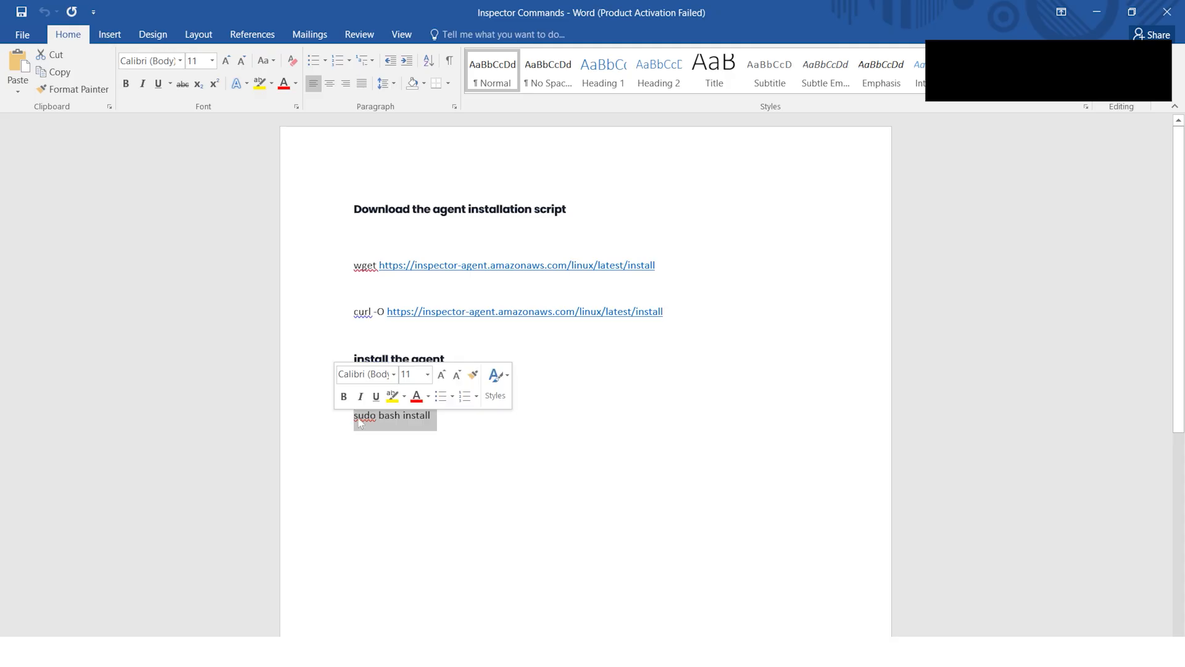
pyautogui.rightClick(381, 417)
pyautogui.click(395, 443)
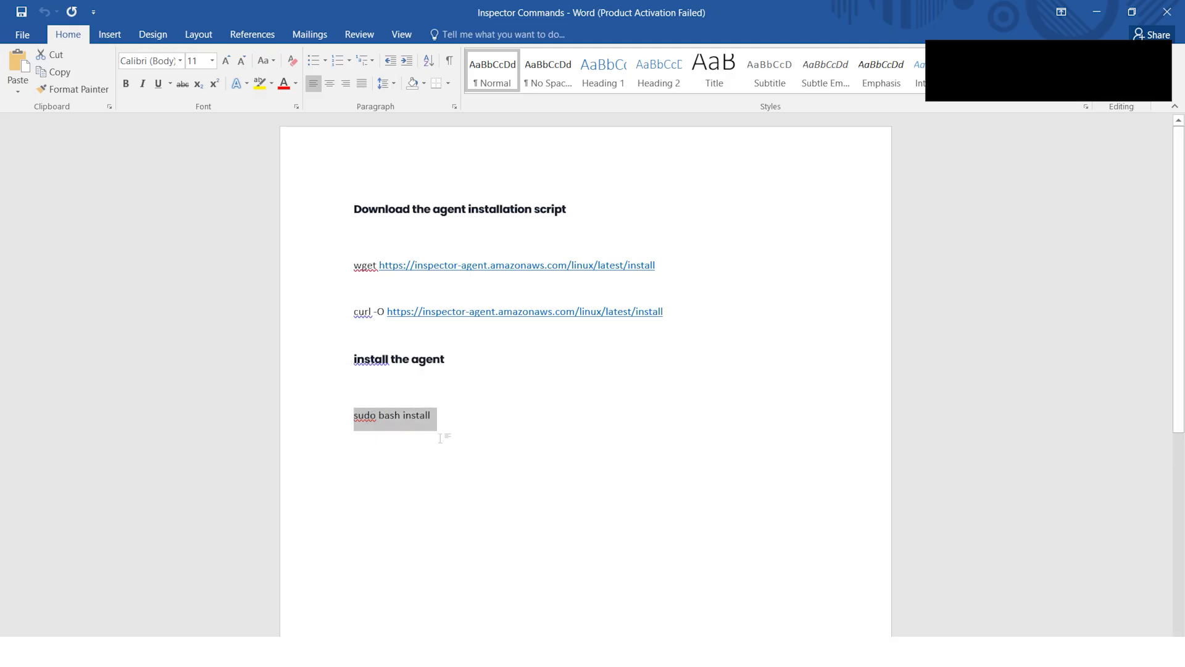
pyautogui.hotkey('alt', 'Tab')
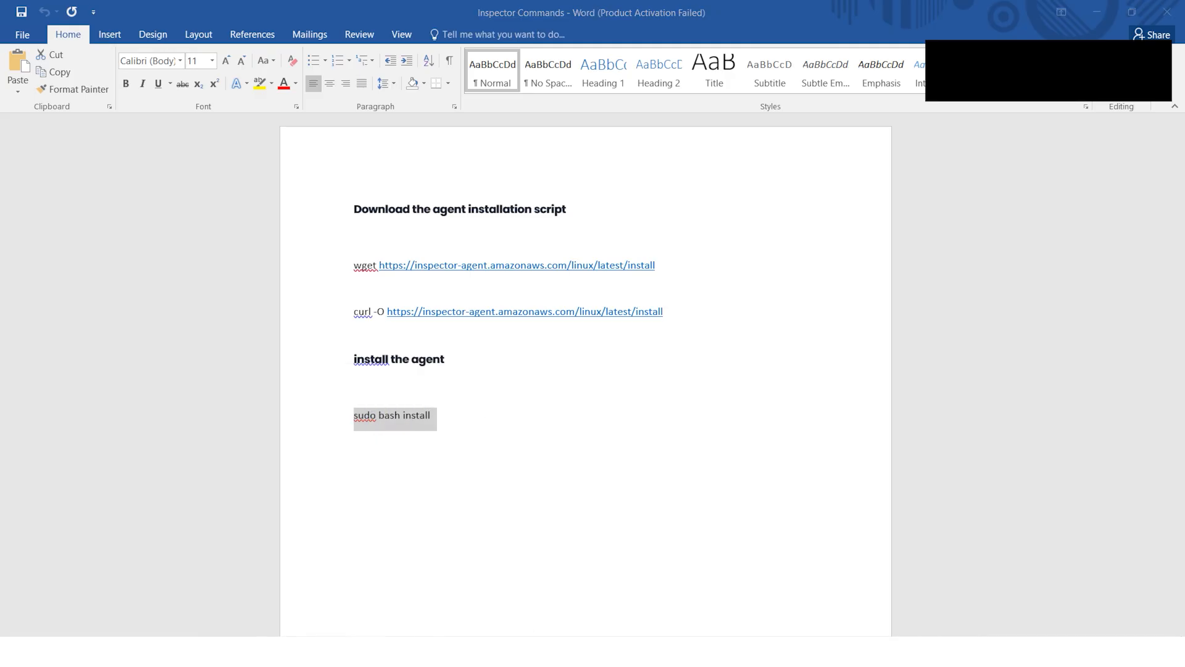
pyautogui.click(532, 409)
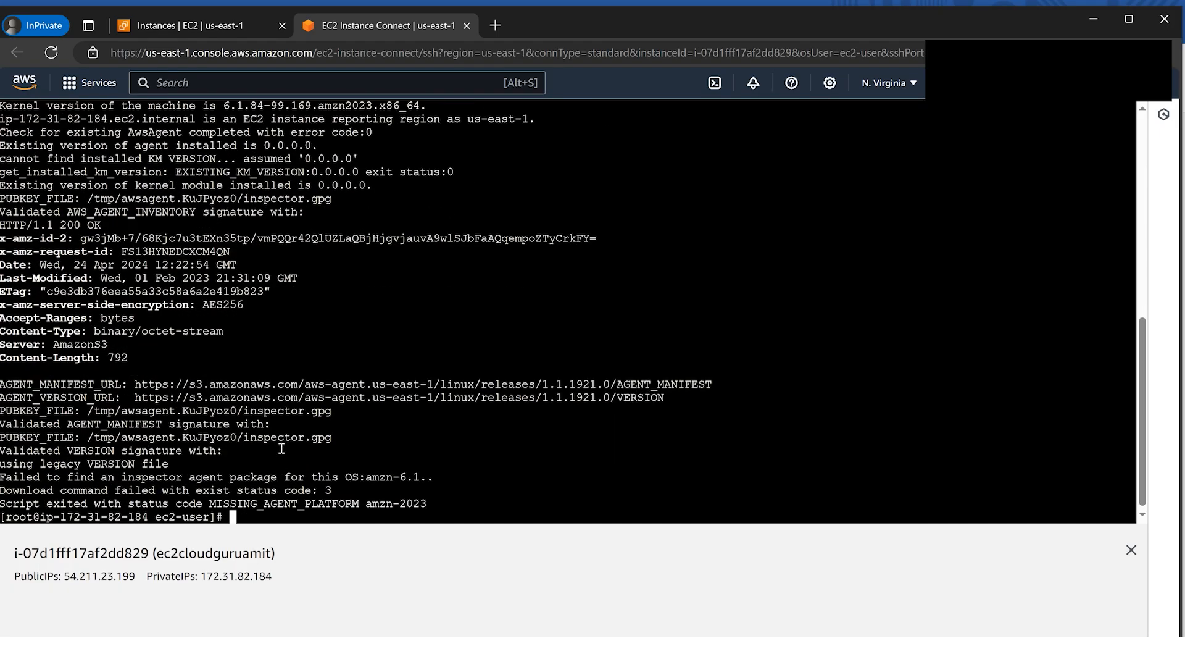
# Step: Duplicate the terminal's browser tab, consult the architecture diagram image and open the Amazon Inspector service in the duplicate
pyautogui.rightClick(424, 27)
pyautogui.click(516, 123)
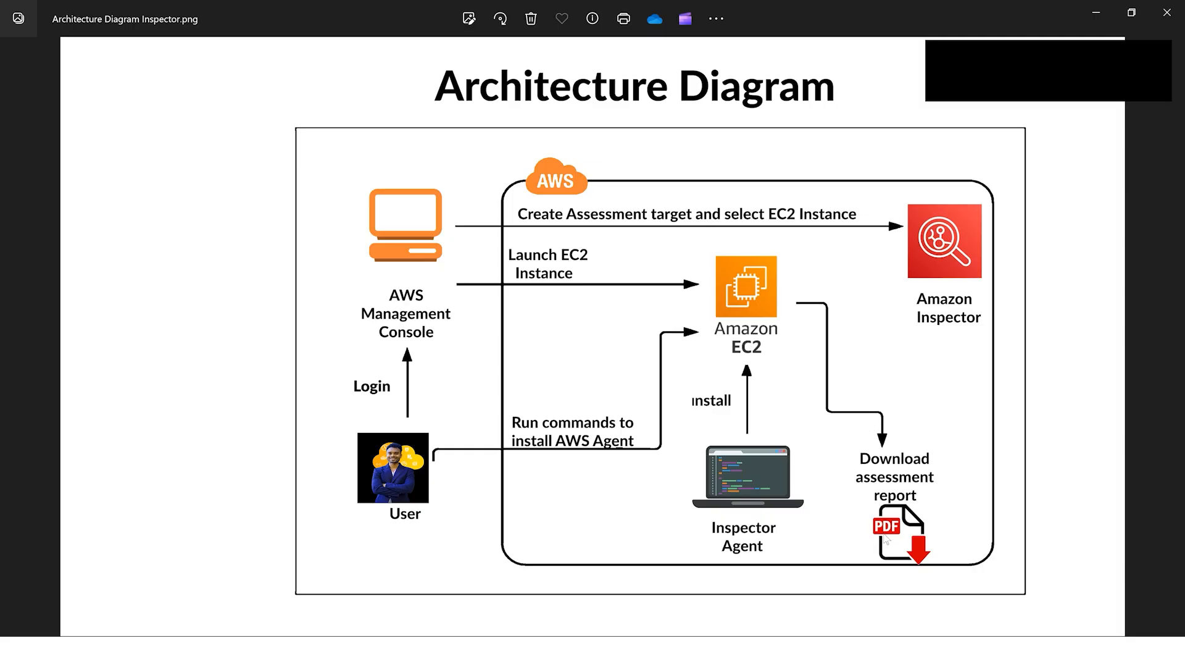
pyautogui.hotkey('alt', 'Tab')
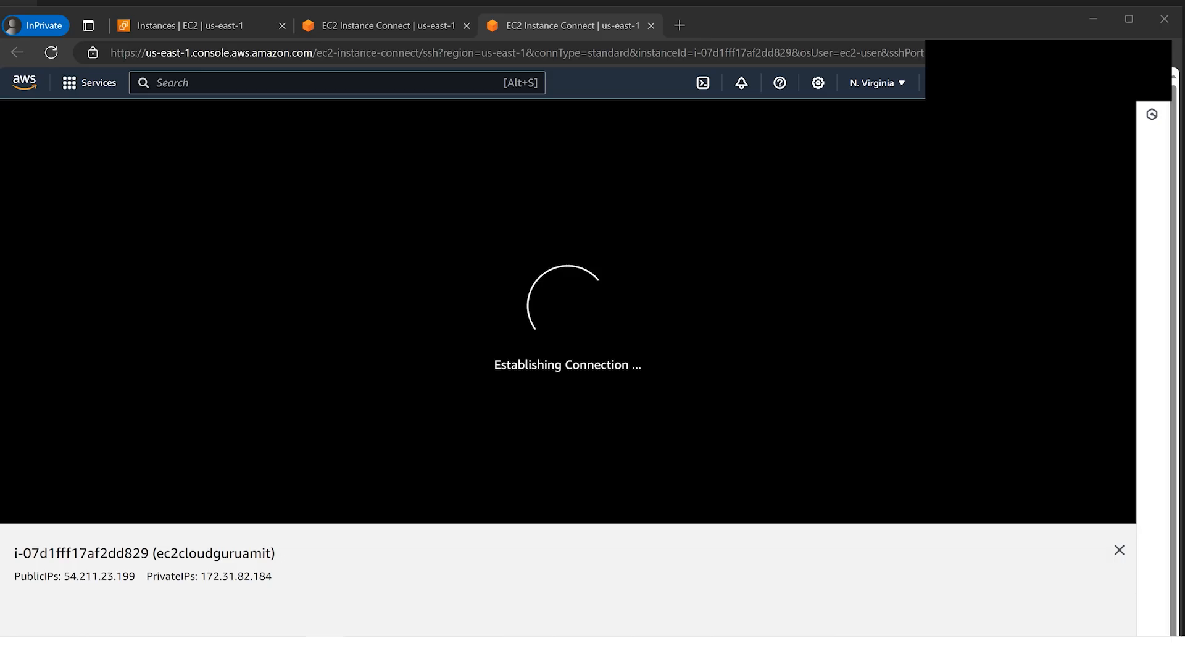
pyautogui.click(243, 87)
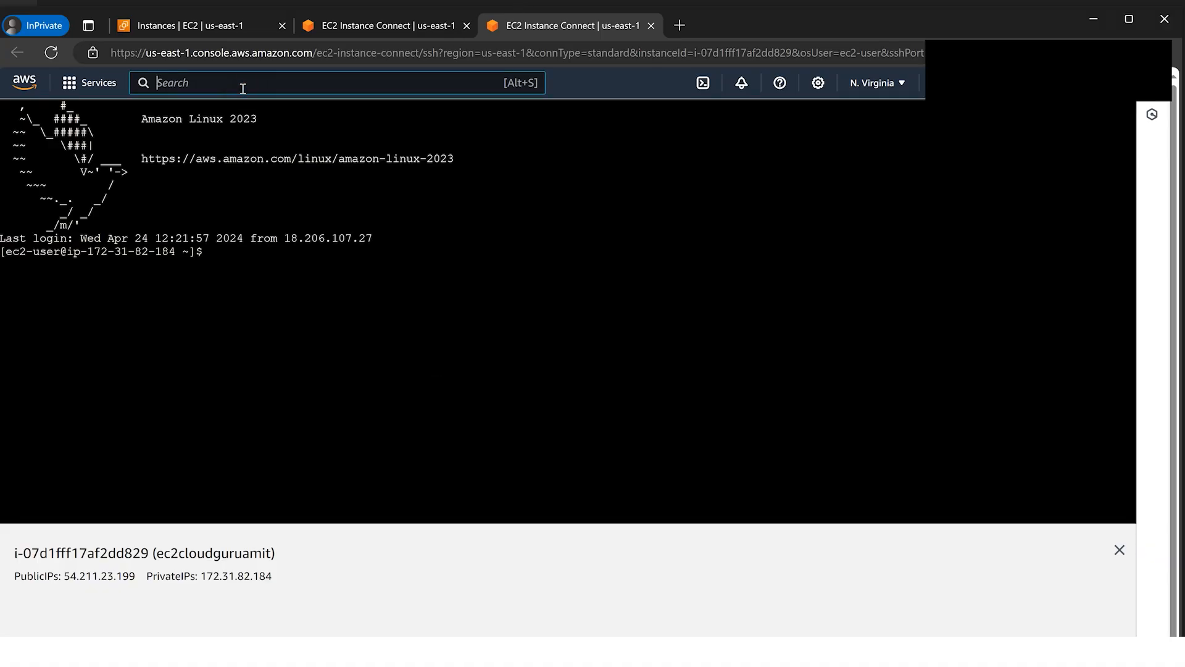
pyautogui.write('inspector')
pyautogui.press('Return')
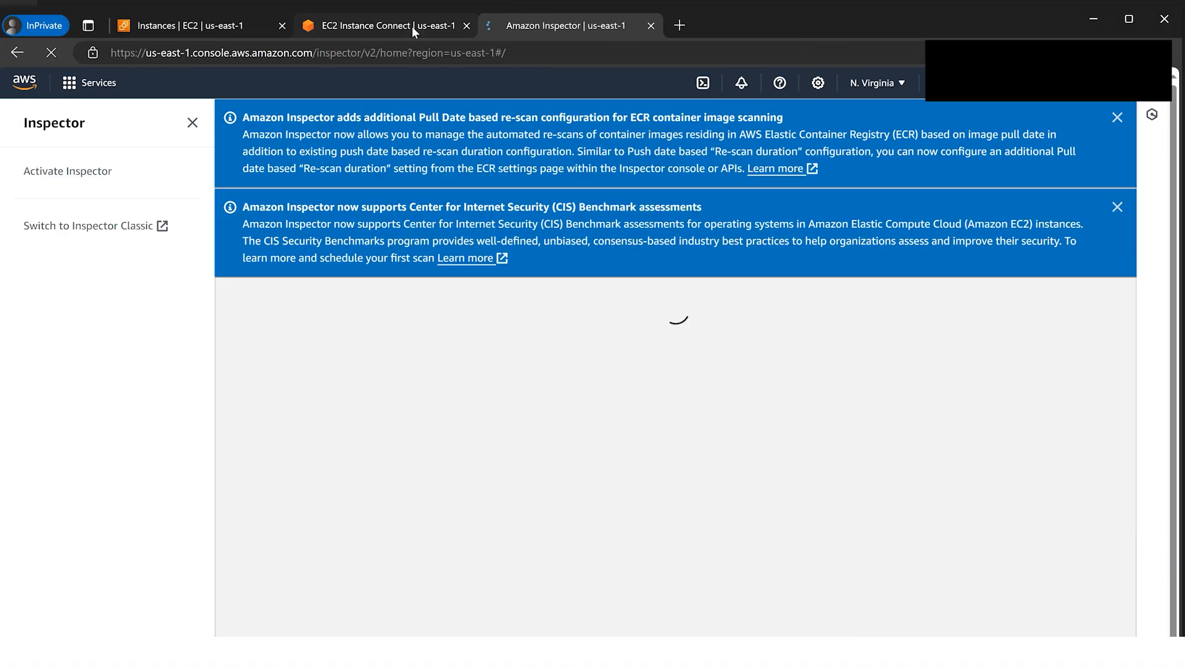
# Step: Recheck the terminal and the EC2 instance, switch to Inspector Classic and leave its assessment setup wizard for the dashboard
pyautogui.click(412, 26)
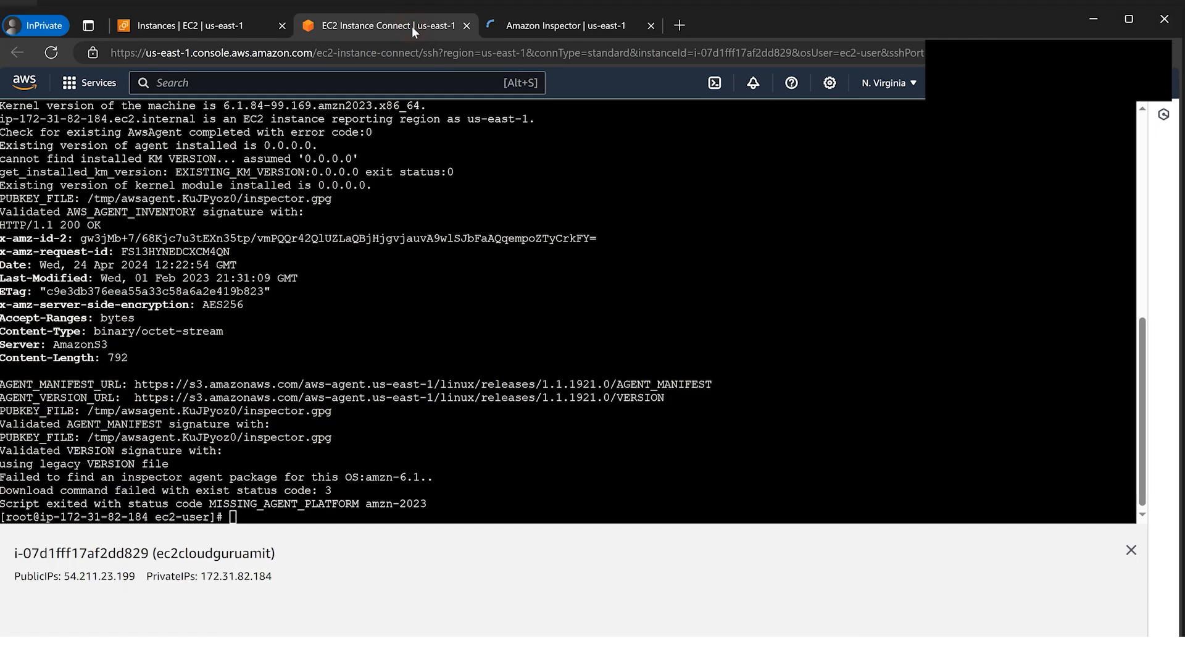
pyautogui.click(241, 35)
pyautogui.click(204, 201)
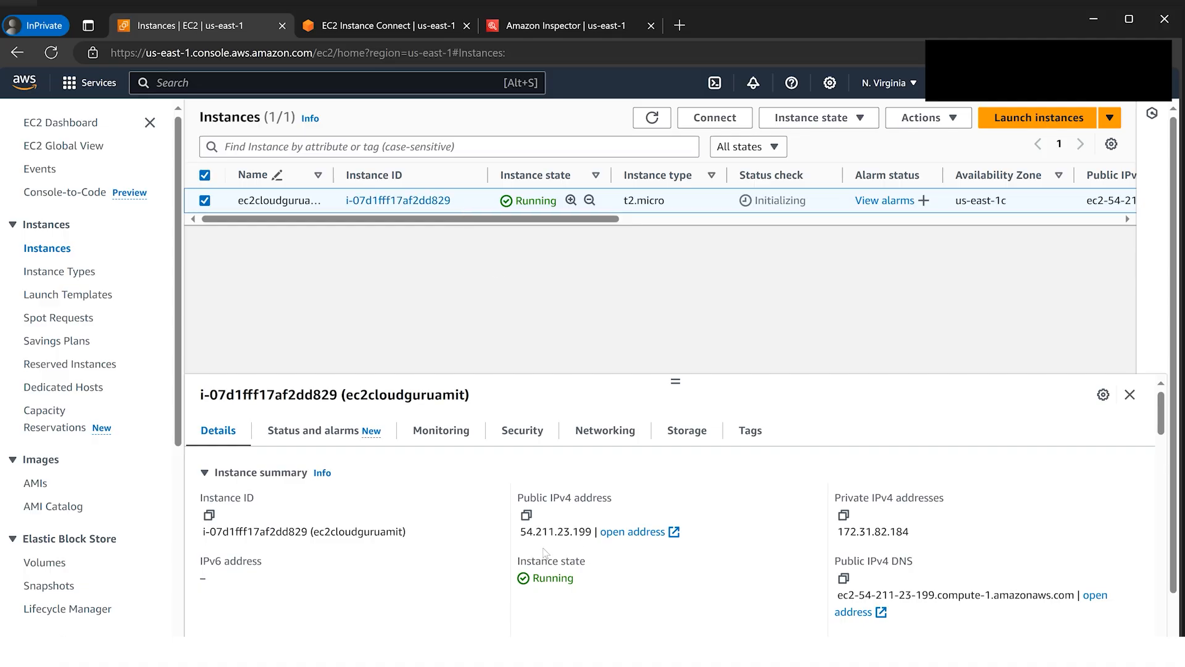
pyautogui.click(558, 25)
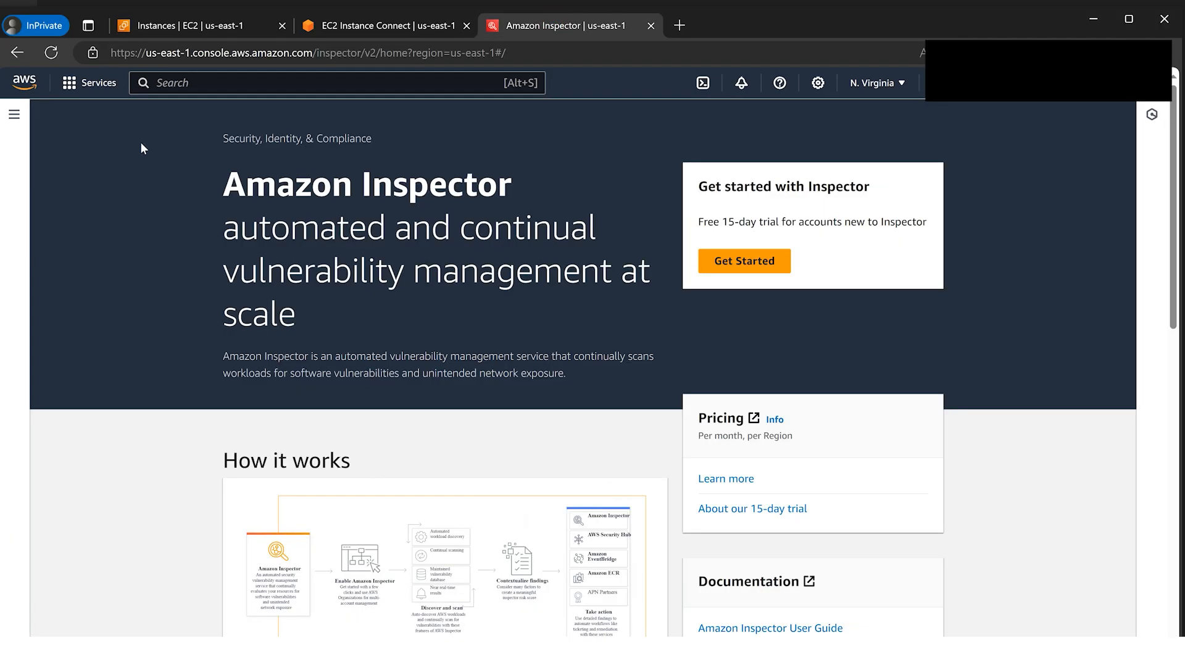
pyautogui.click(14, 114)
pyautogui.click(159, 237)
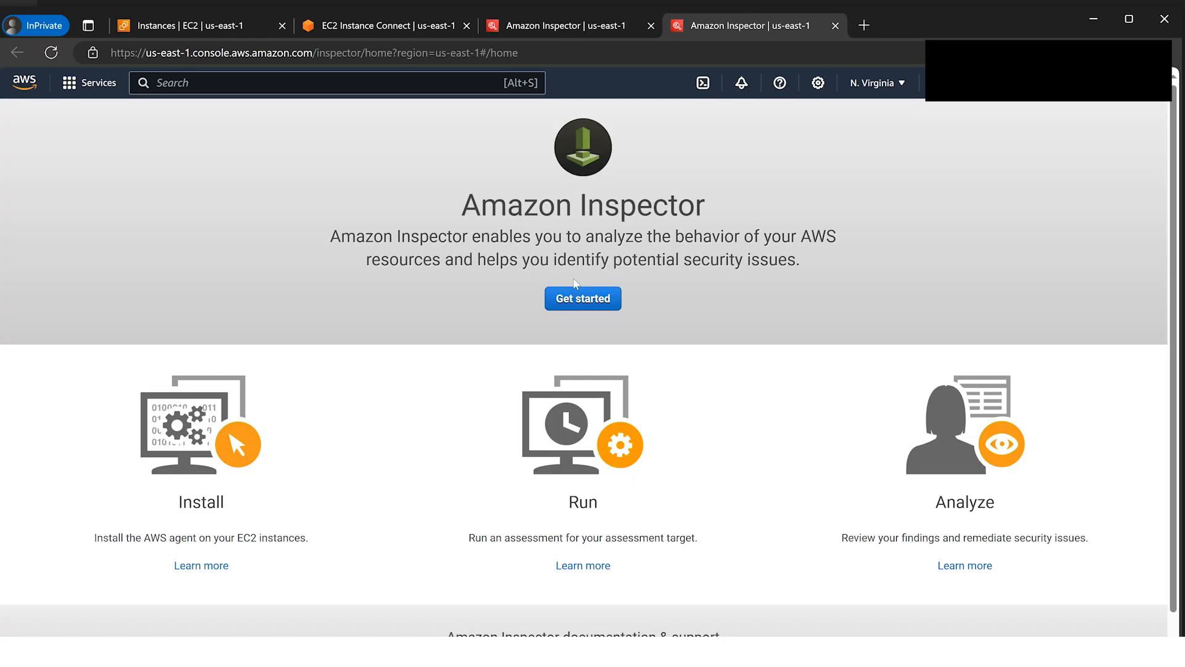
pyautogui.click(574, 301)
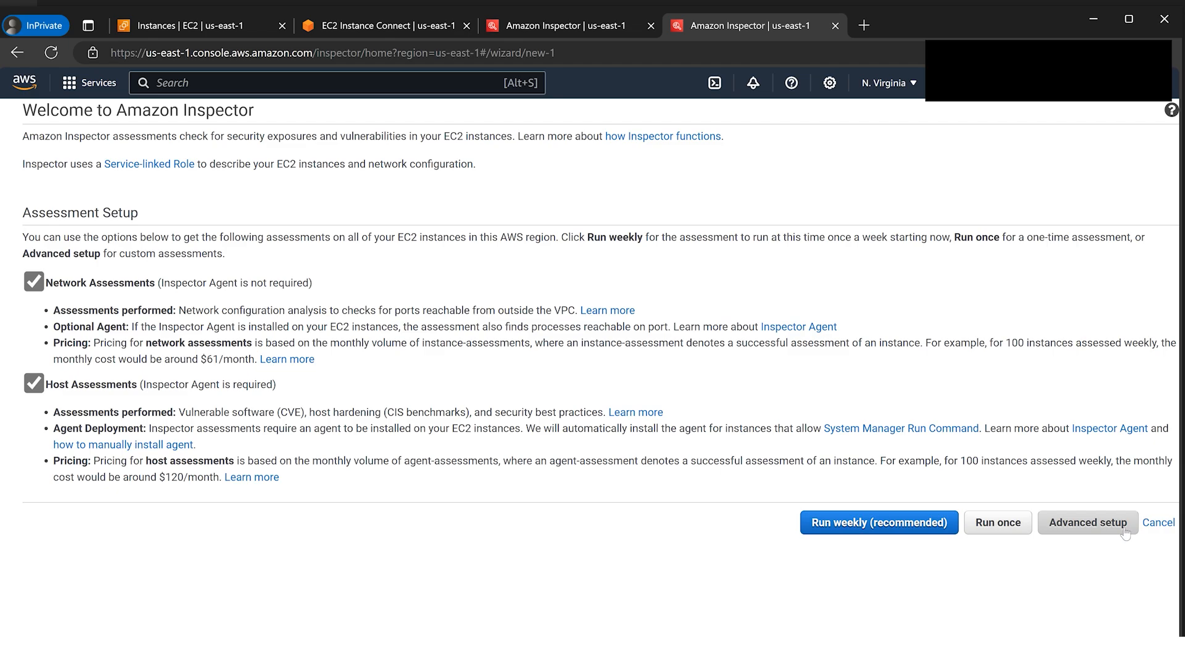
pyautogui.click(1159, 522)
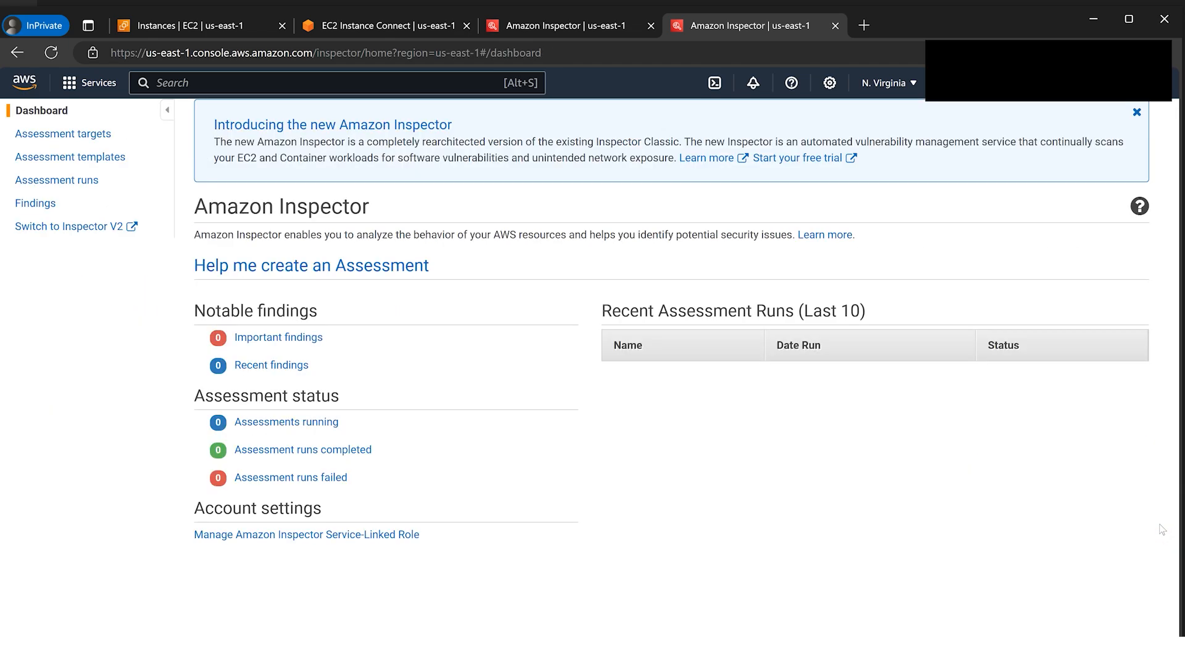
# Step: Recheck the EC2 instance list, start a new Inspector Classic assessment target and name it ec2cloudguruassessment
pyautogui.click(80, 140)
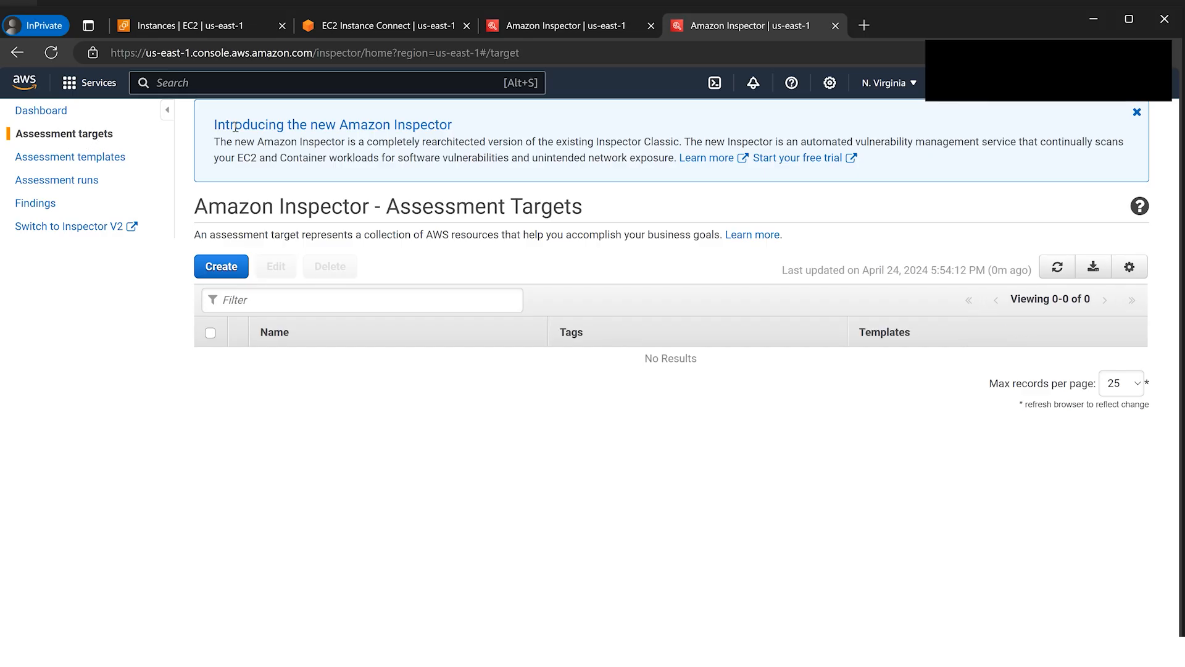
pyautogui.click(331, 28)
pyautogui.click(212, 27)
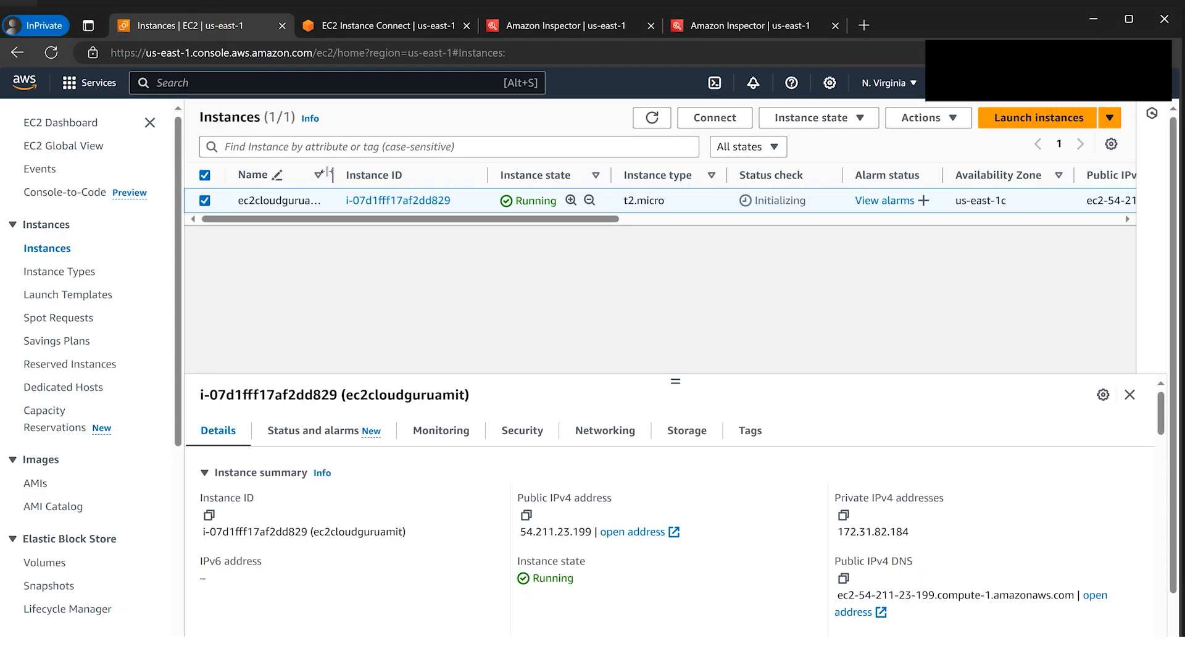
pyautogui.click(748, 28)
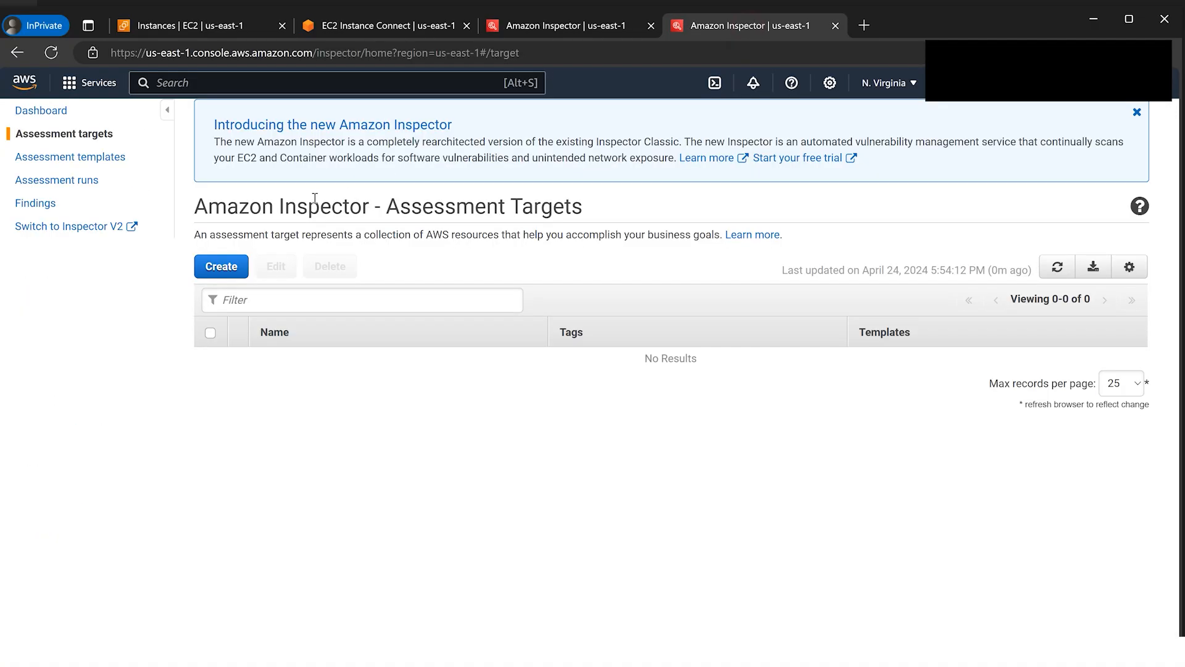
pyautogui.click(223, 272)
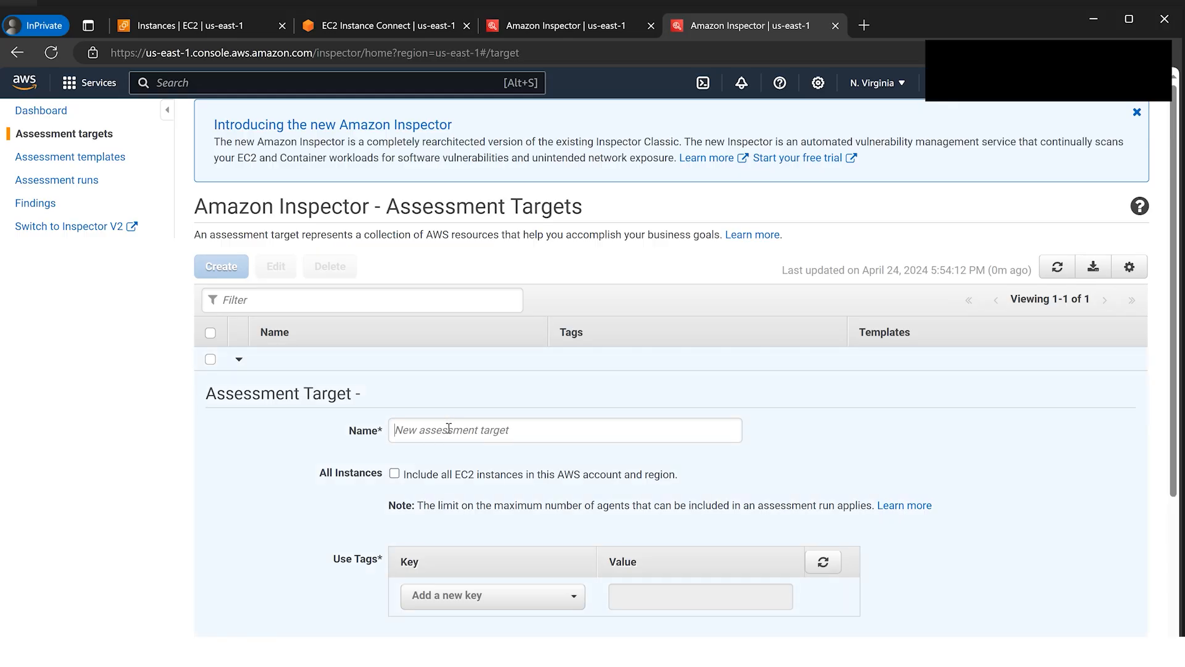
pyautogui.write('e')
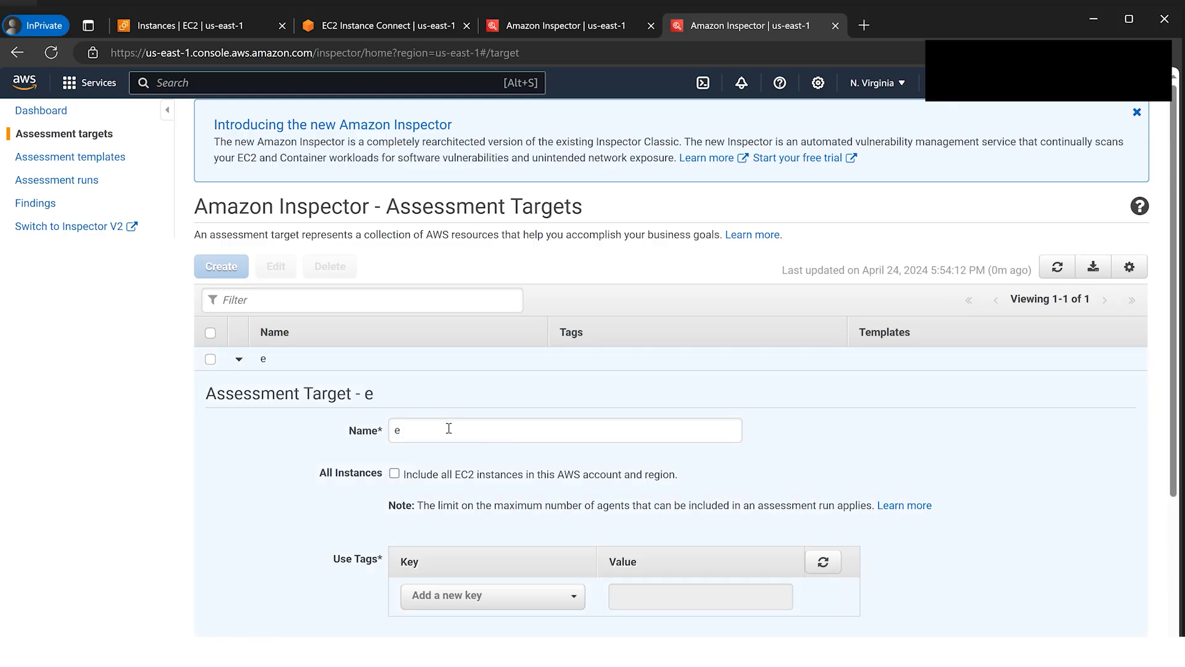
pyautogui.write('c2cloudguru')
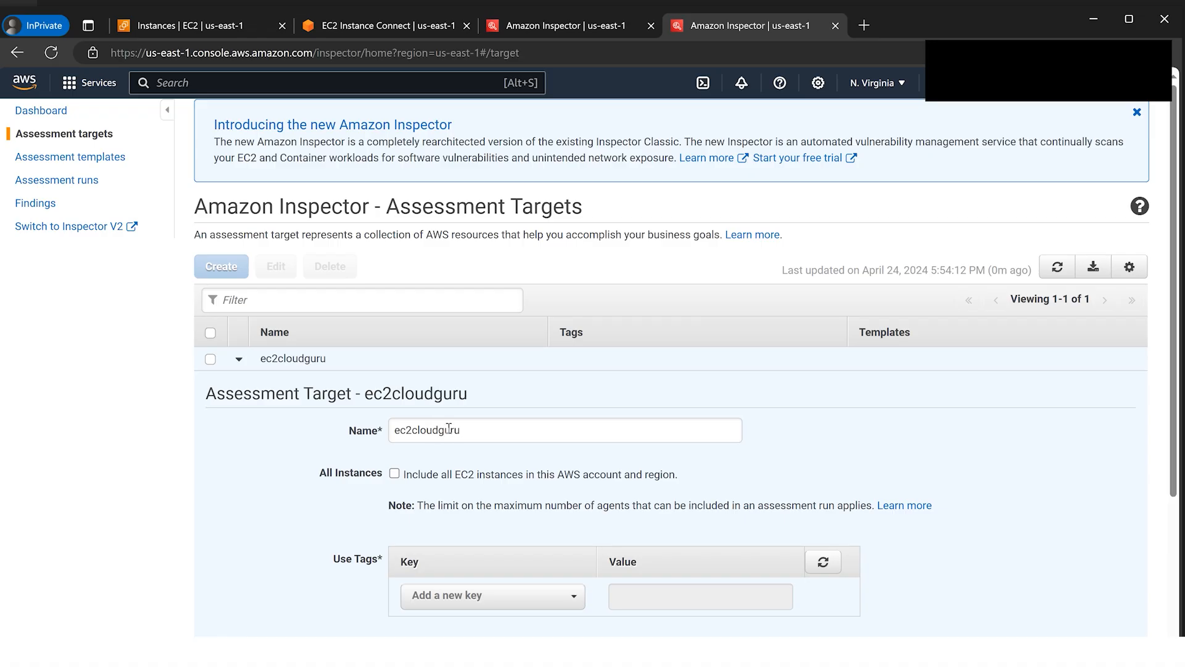
pyautogui.write('assessment')
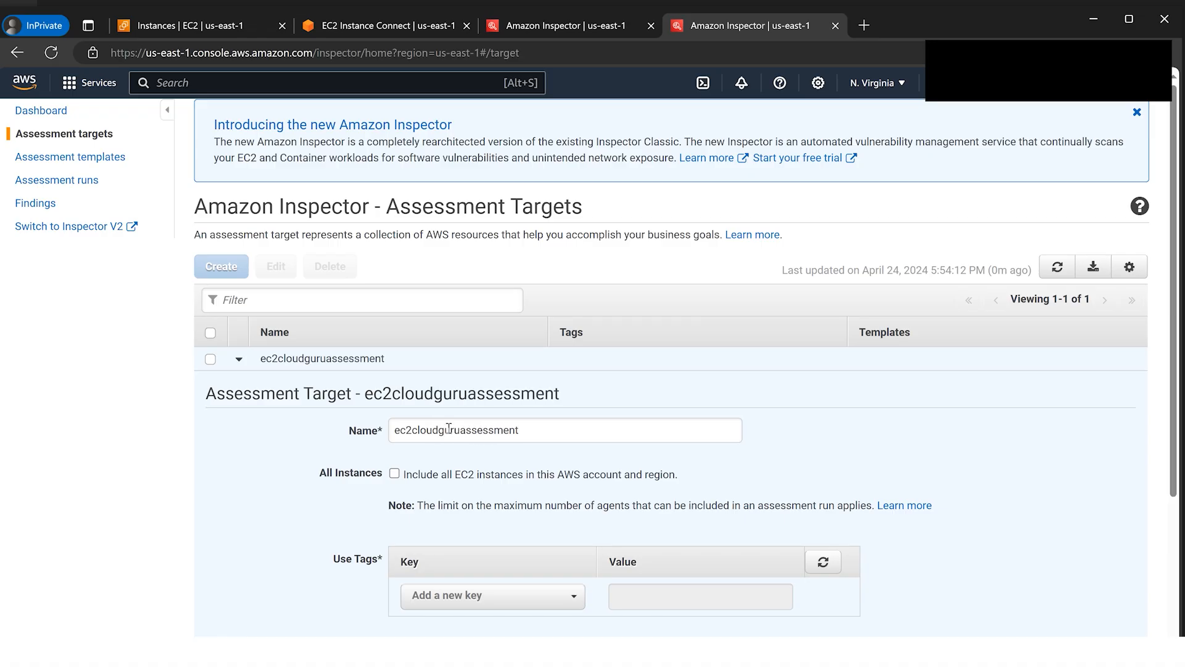
# Step: Include all EC2 instances in the account and region, keep agent installation enabled, save the target and dismiss the notification
pyautogui.click(395, 475)
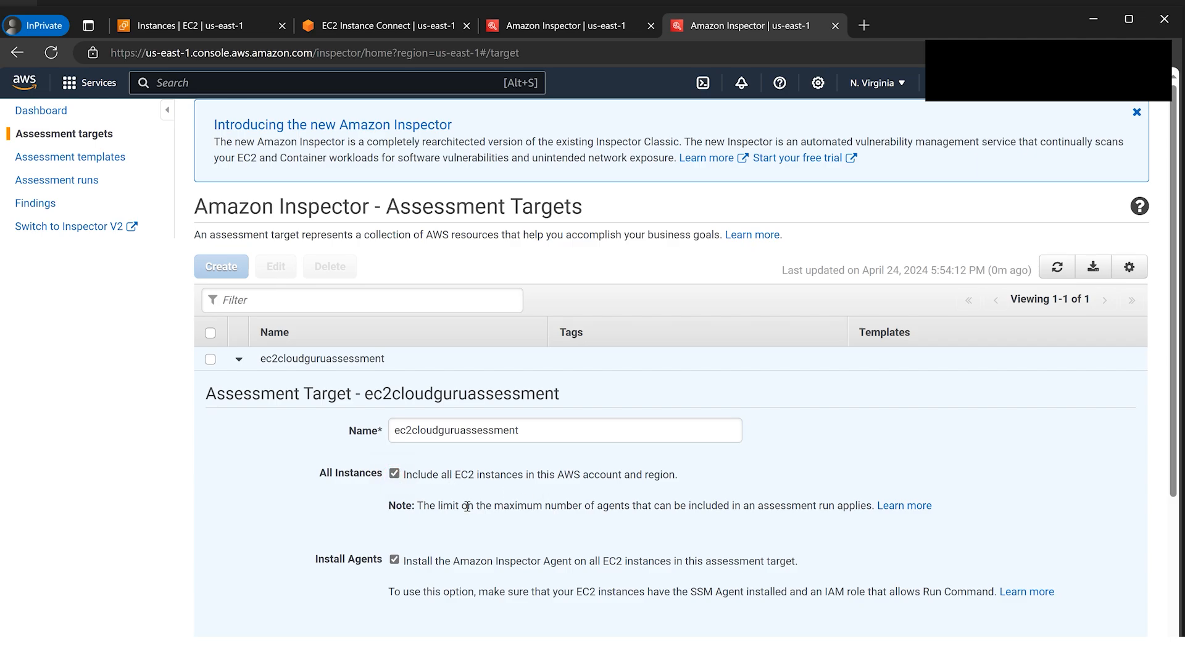
pyautogui.scroll(-2, 466, 500)
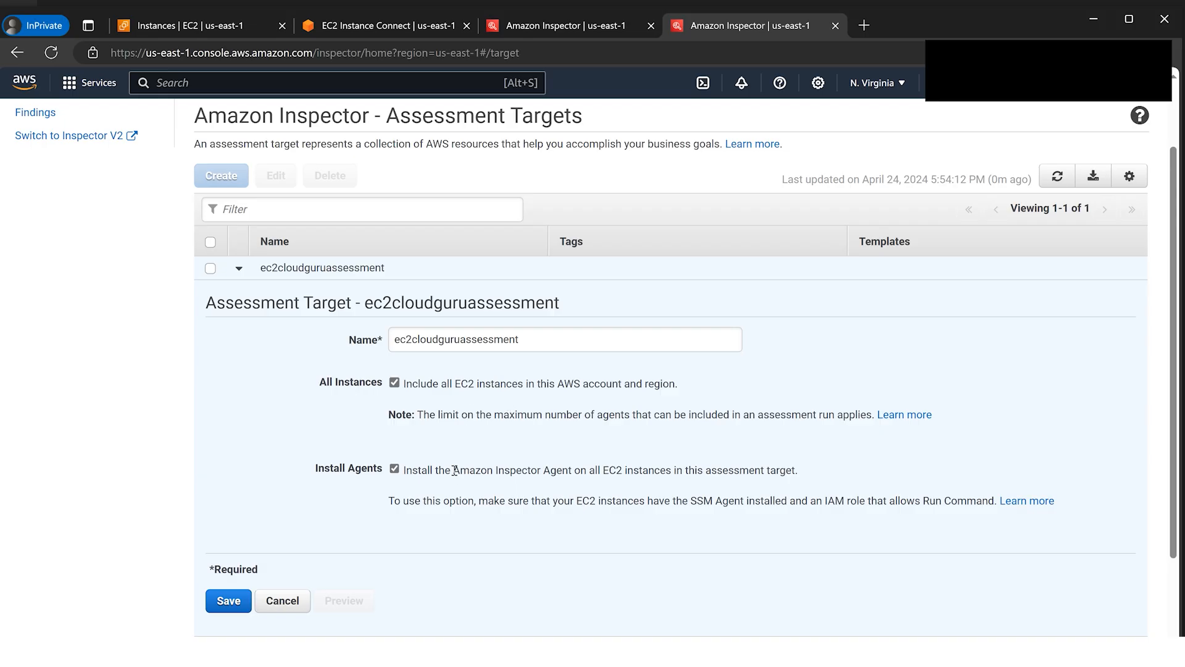
pyautogui.click(228, 601)
pyautogui.click(415, 480)
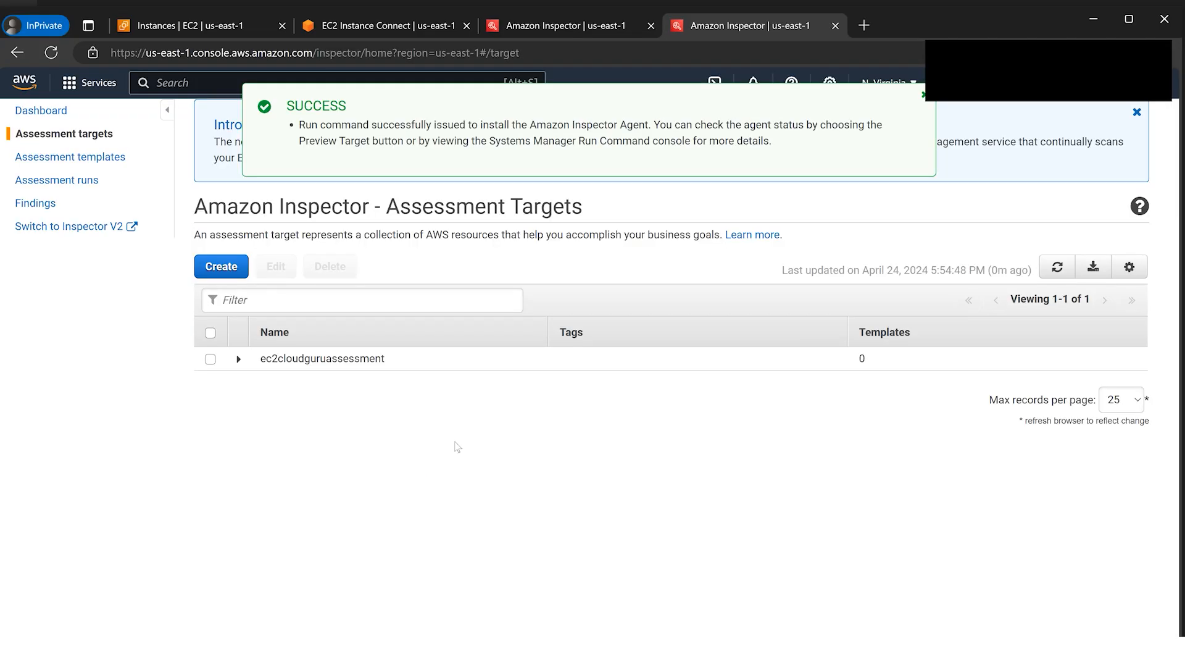
pyautogui.click(924, 95)
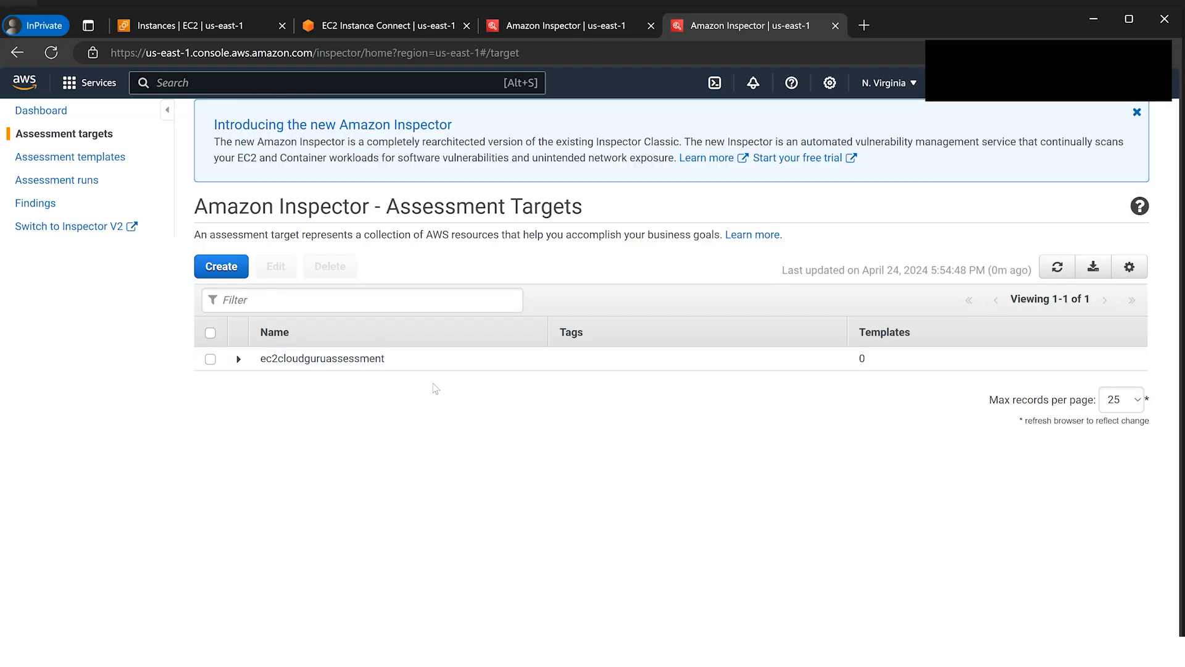
# Step: Expand the ec2cloudguruassessment target and preview its resource health status
pyautogui.click(211, 361)
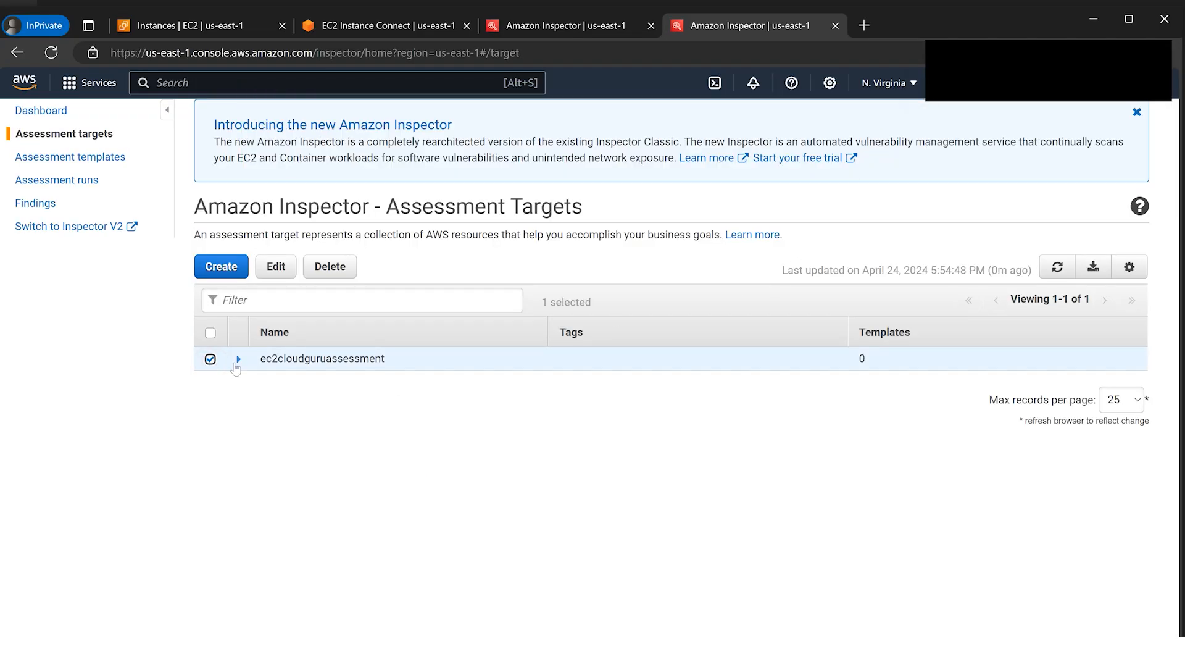
pyautogui.click(237, 361)
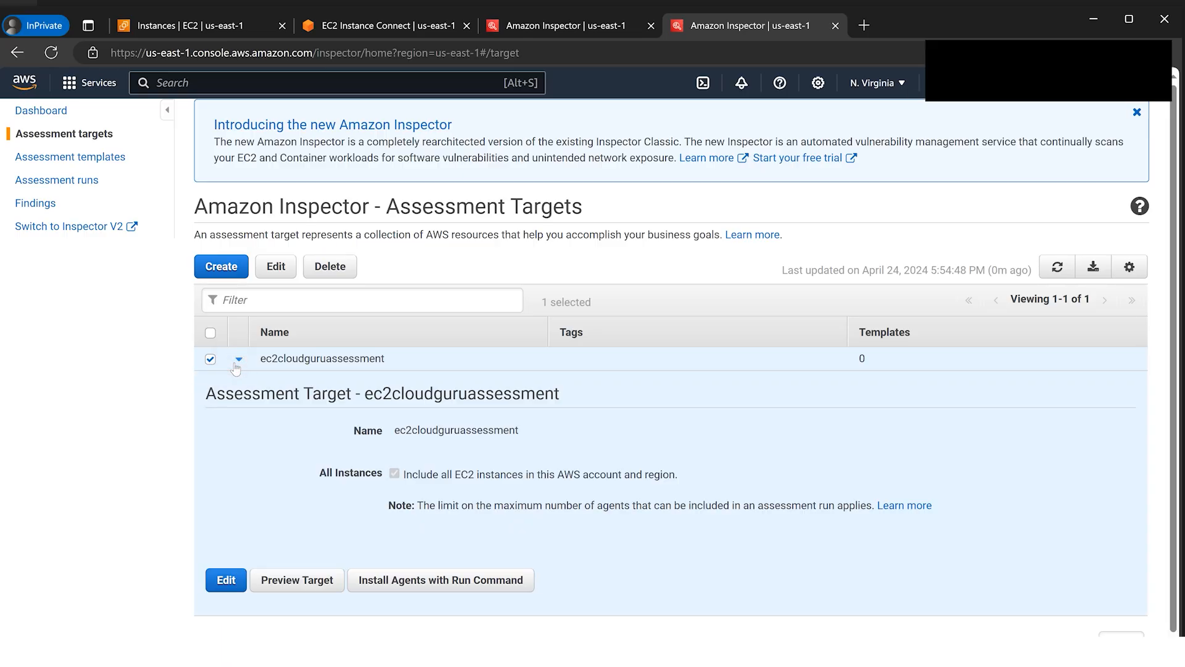
pyautogui.click(300, 579)
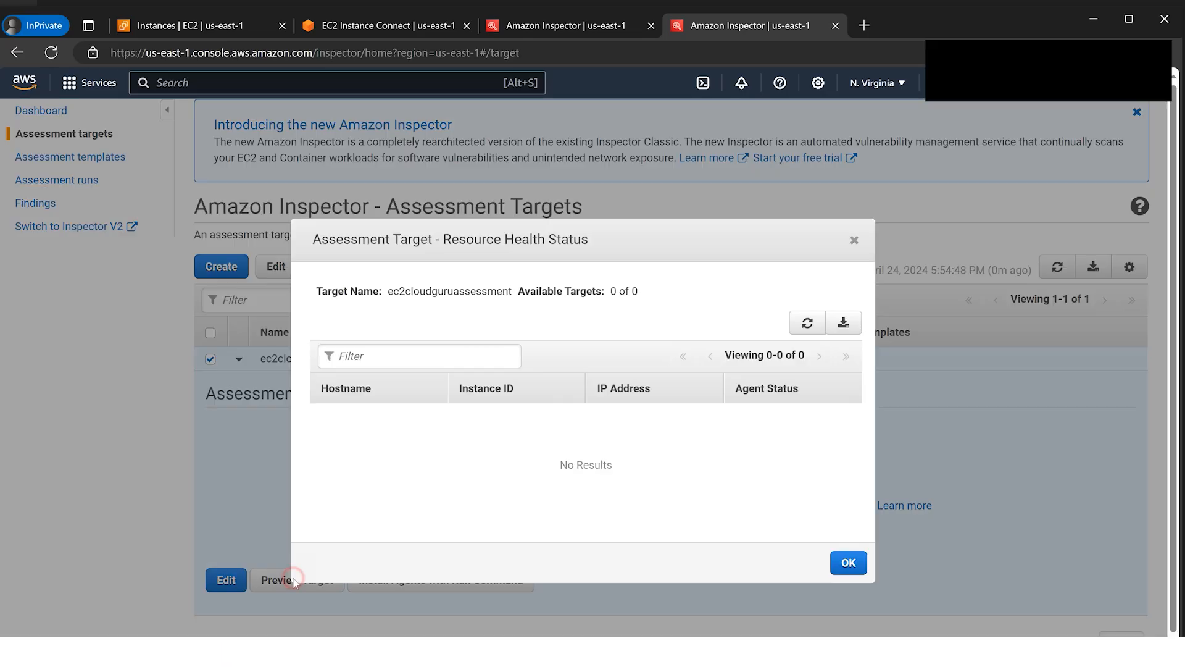
pyautogui.click(446, 385)
pyautogui.moveTo(480, 388); pyautogui.dragTo(491, 384)
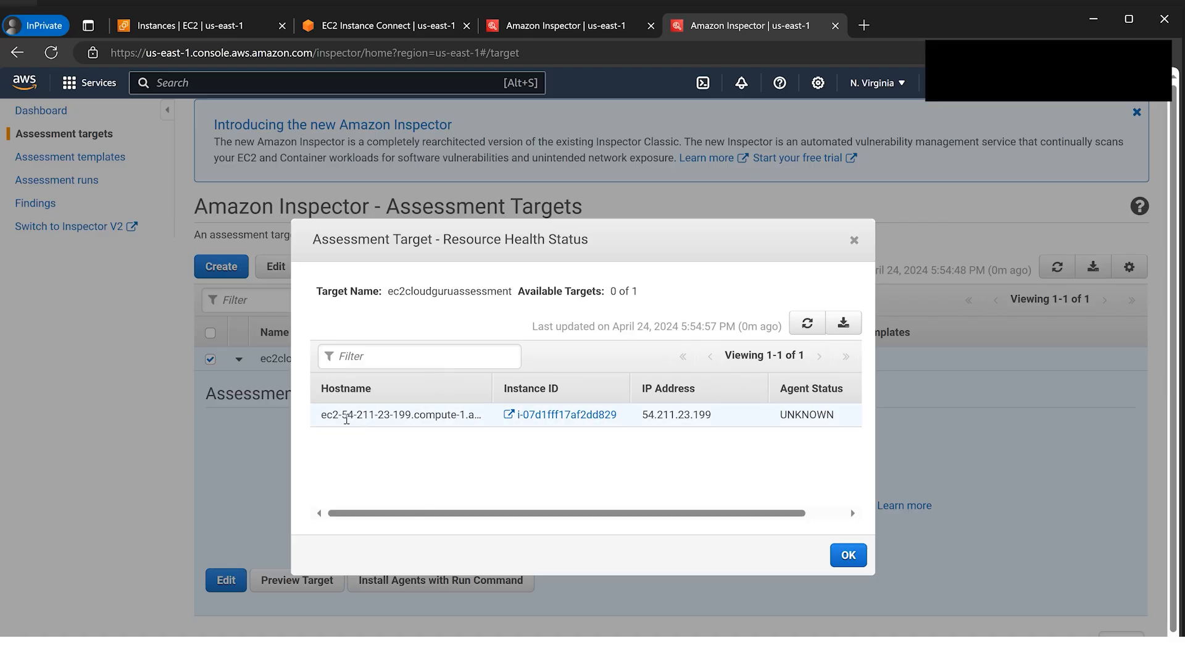
# Step: Compare the previewed hostname IP and instance ID with the terminal and EC2 instance list, check the agent status and close the preview
pyautogui.moveTo(340, 419); pyautogui.dragTo(417, 419)
pyautogui.click(364, 27)
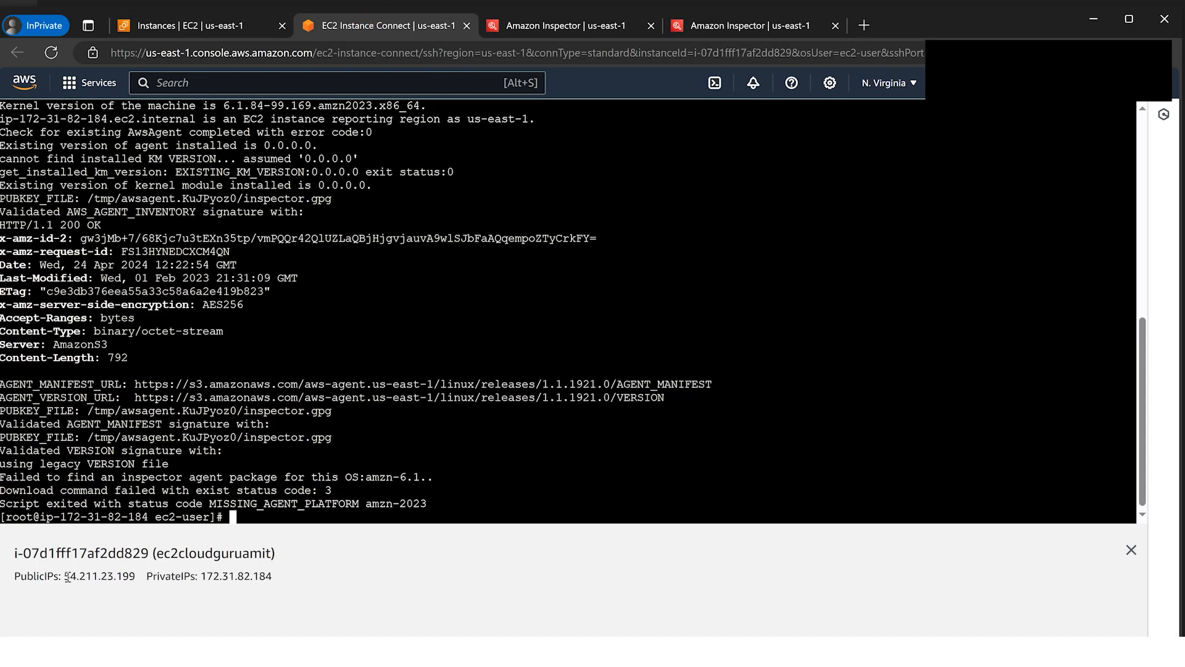
pyautogui.moveTo(65, 577); pyautogui.dragTo(137, 576)
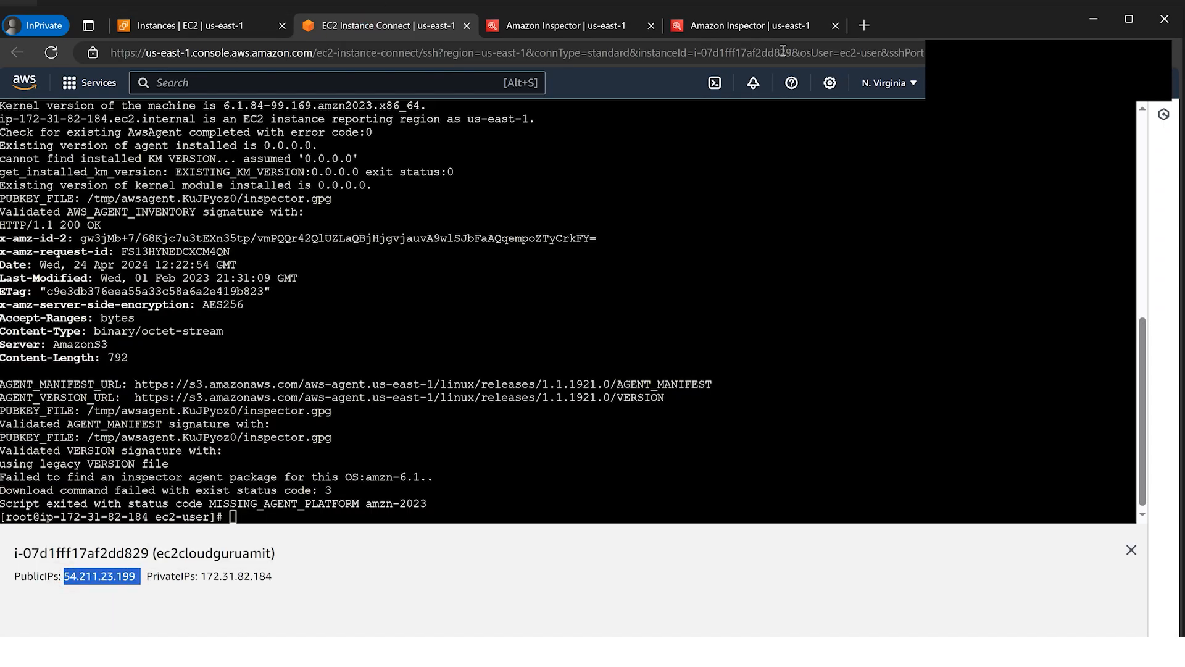
pyautogui.click(747, 27)
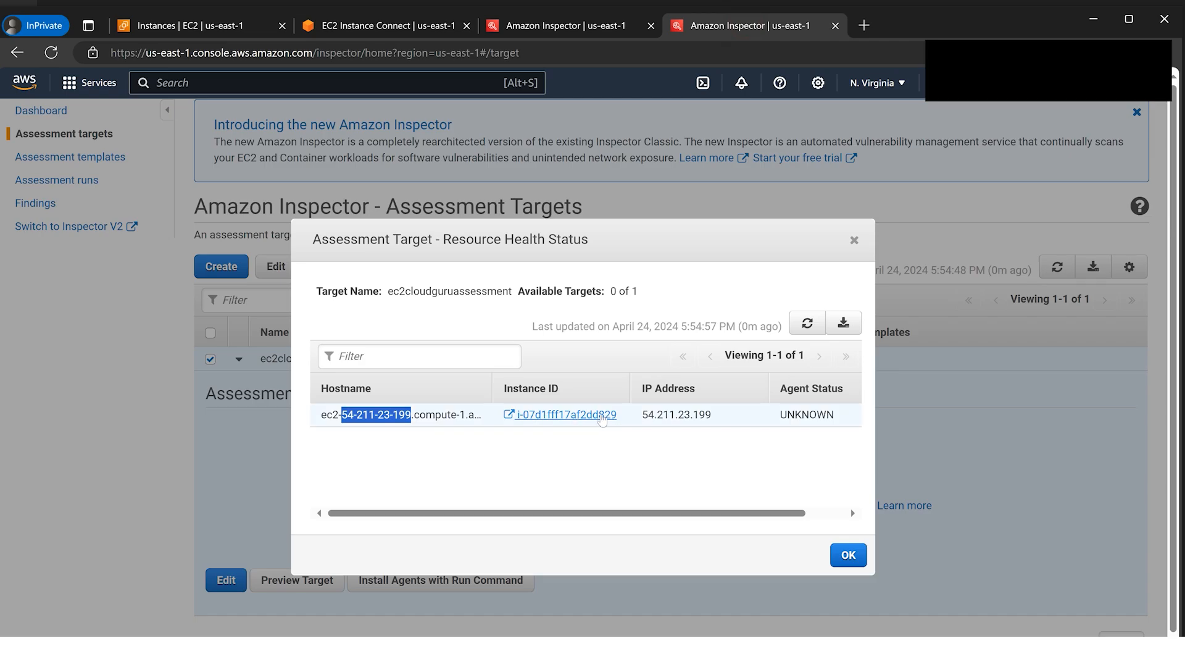
pyautogui.click(235, 30)
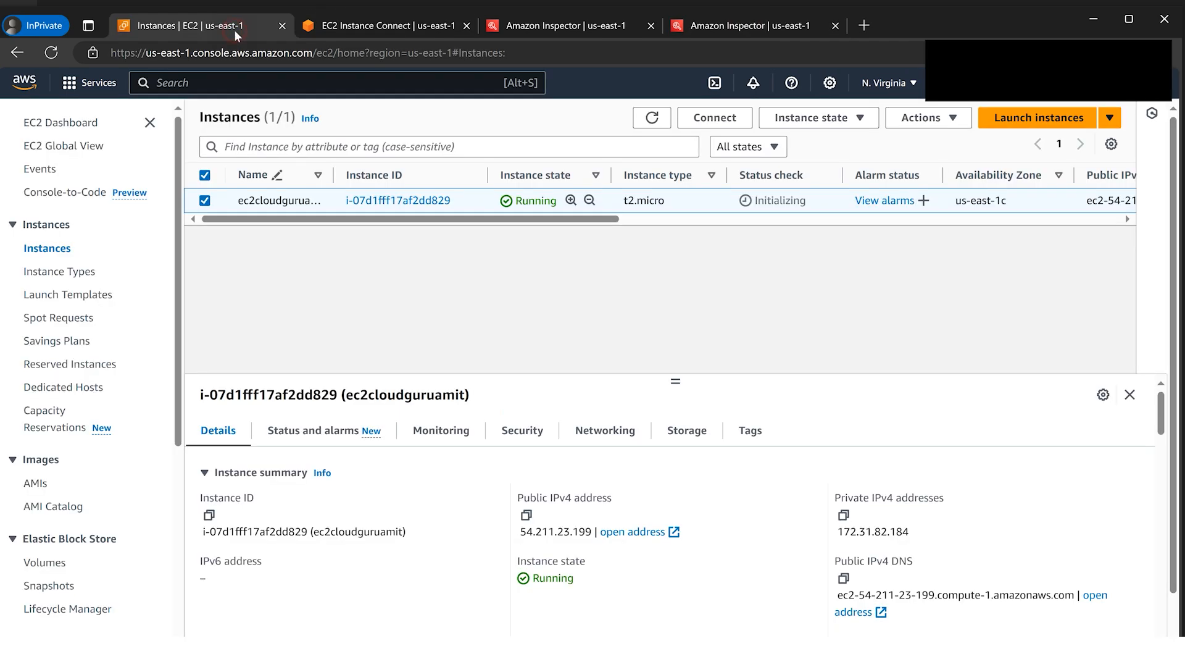
pyautogui.moveTo(452, 201); pyautogui.dragTo(397, 201)
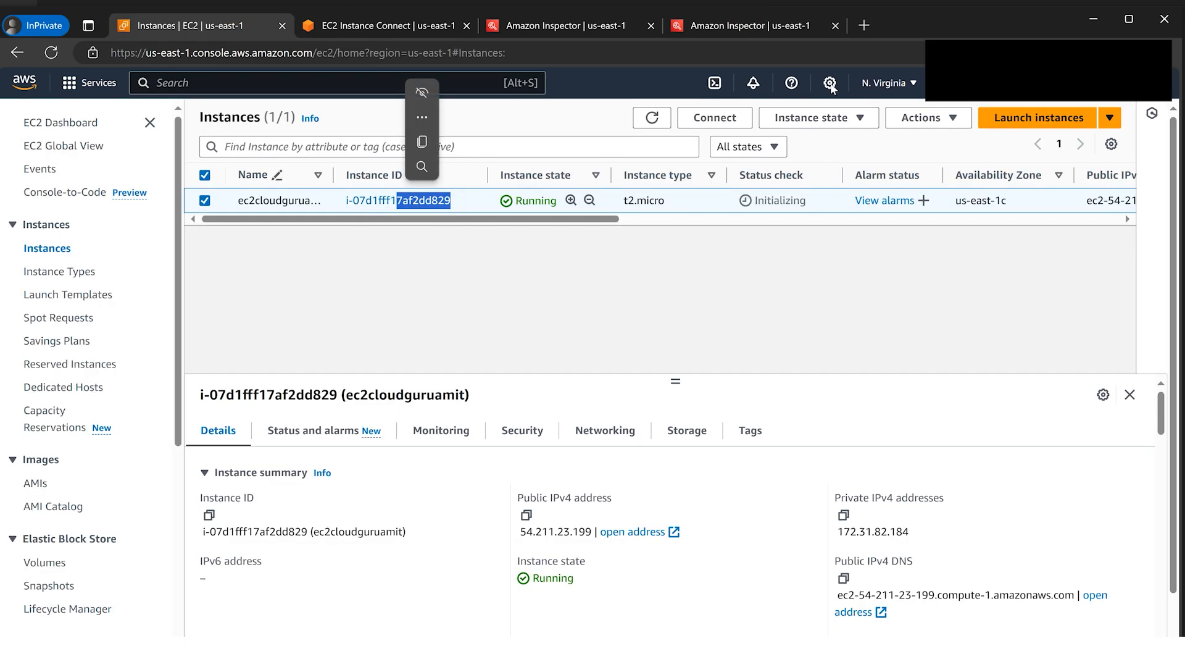
pyautogui.click(776, 34)
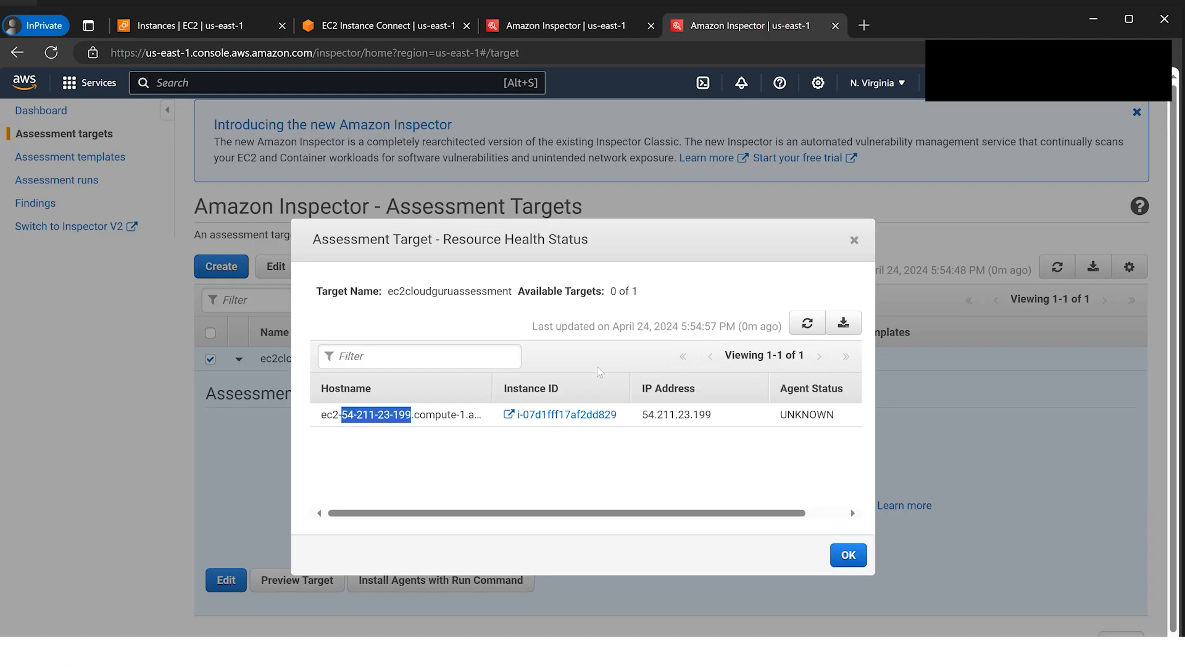
pyautogui.click(556, 476)
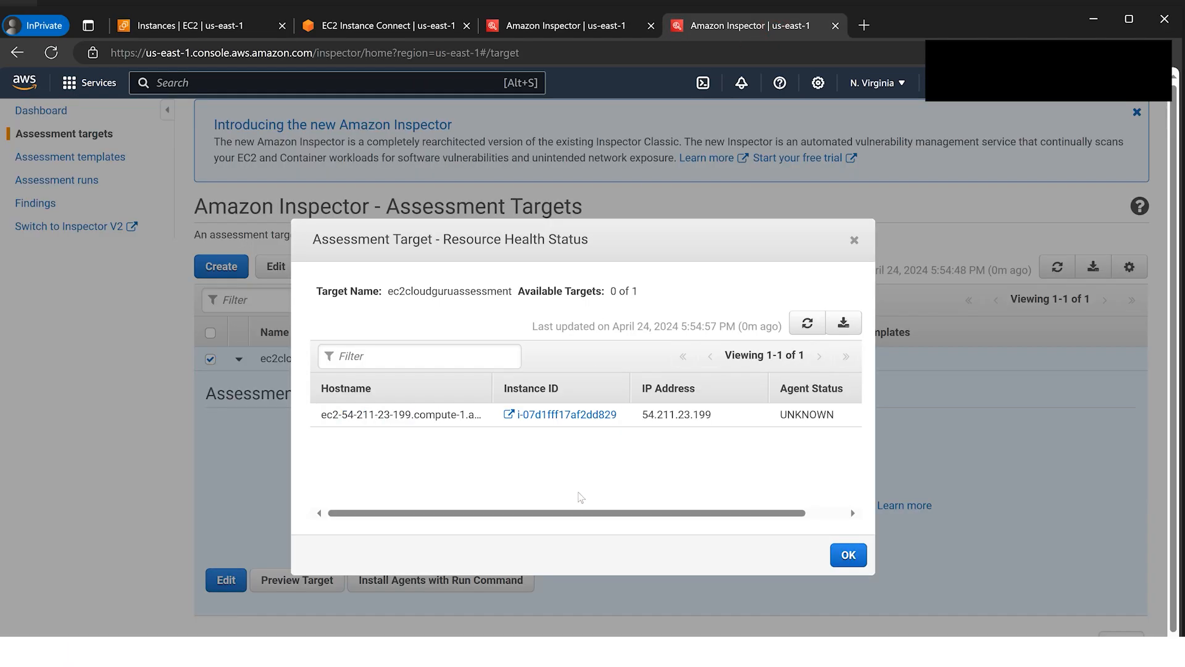
pyautogui.moveTo(594, 510); pyautogui.dragTo(630, 511)
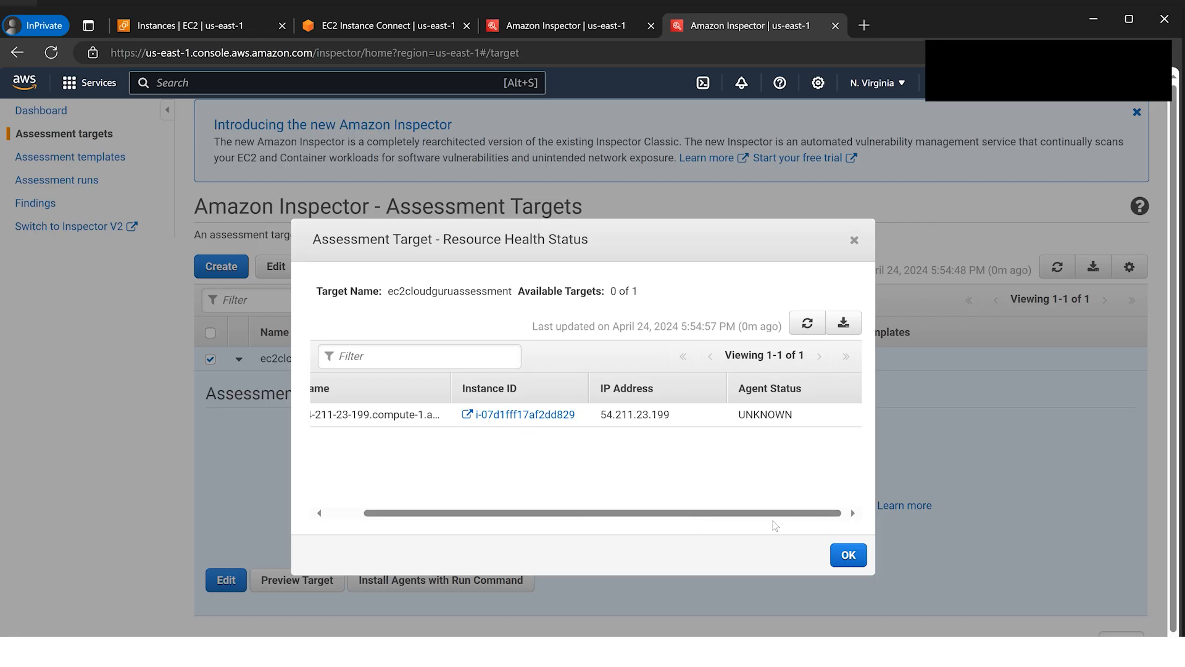
pyautogui.click(848, 555)
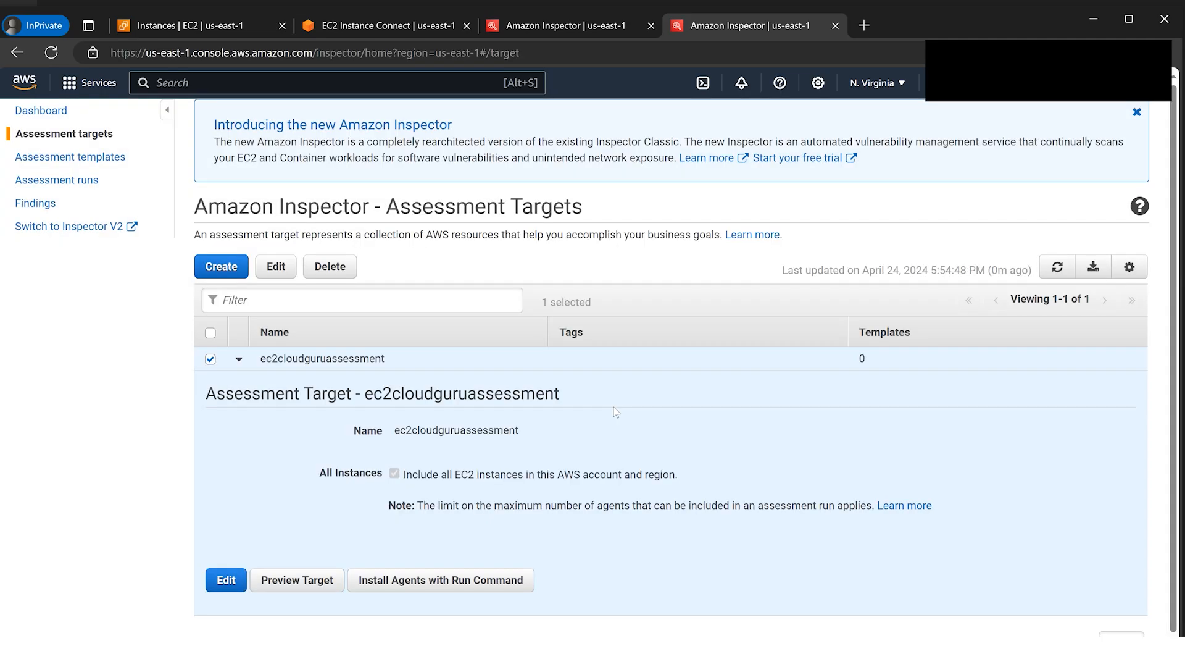
# Step: Start a new assessment template named ec2cloudguruamittemplate with ec2cloudguruassessment as its target
pyautogui.click(90, 163)
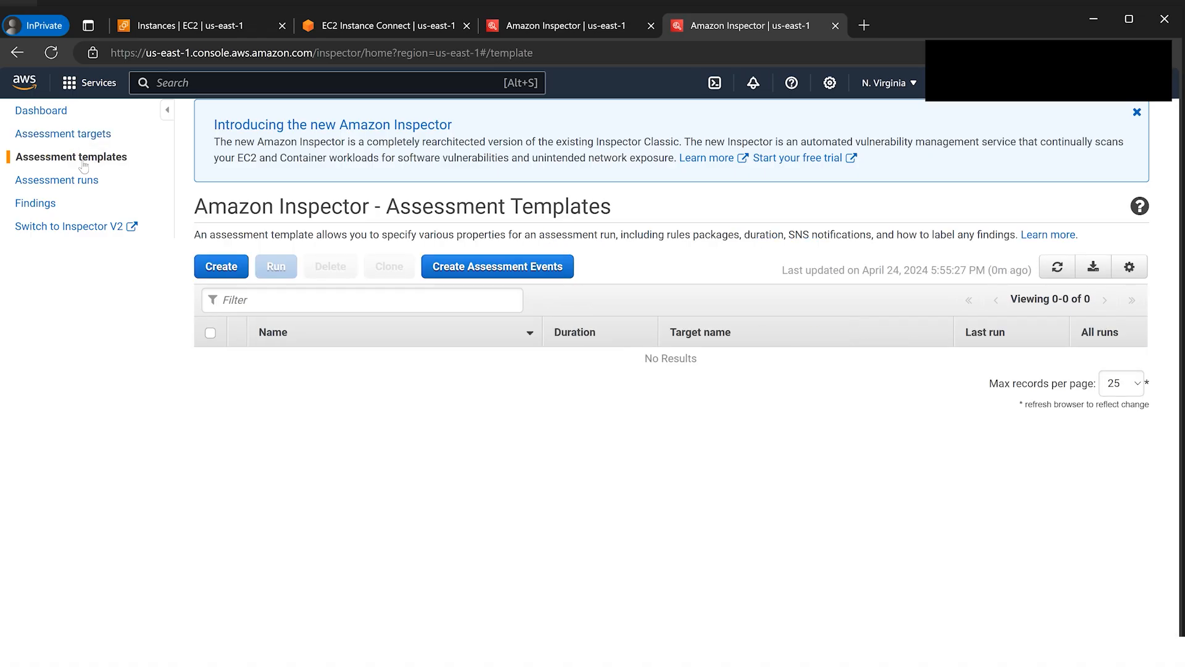
pyautogui.click(231, 272)
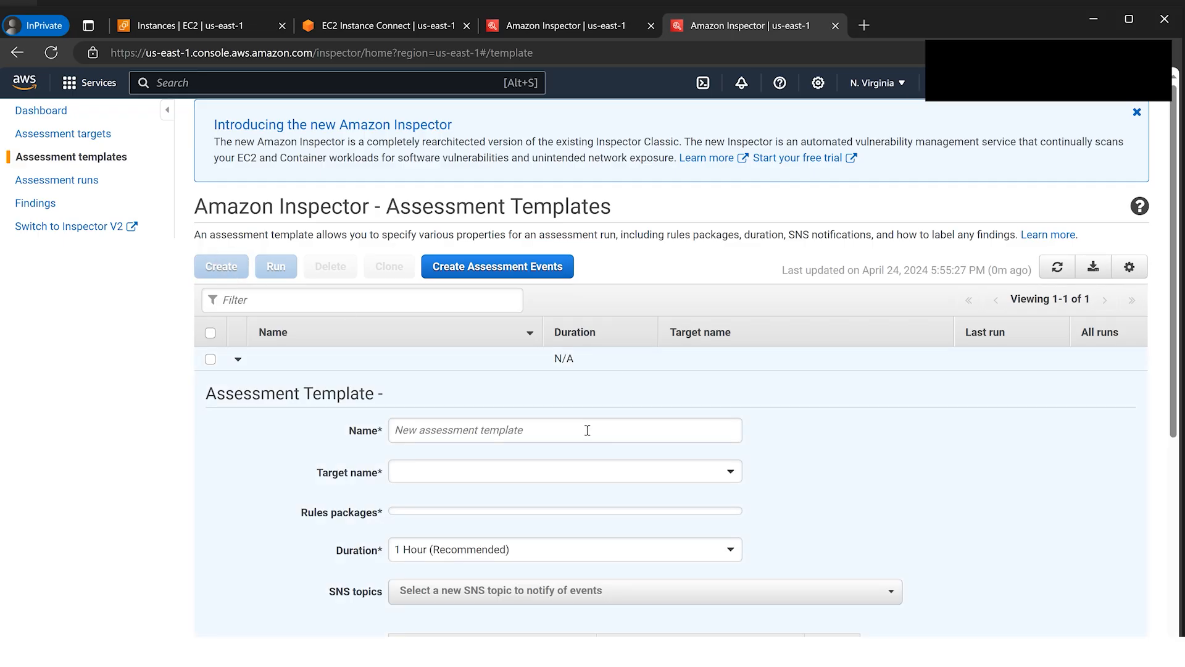
pyautogui.click(574, 430)
pyautogui.write('e')
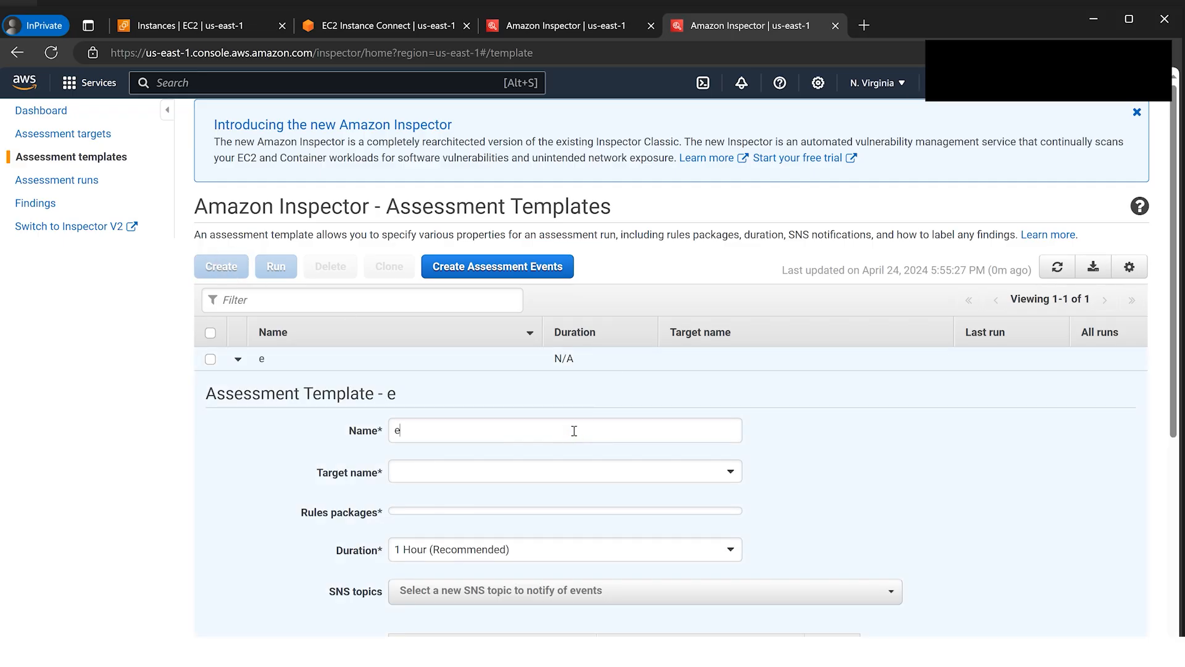
pyautogui.write('c2cloudguruamittemplate')
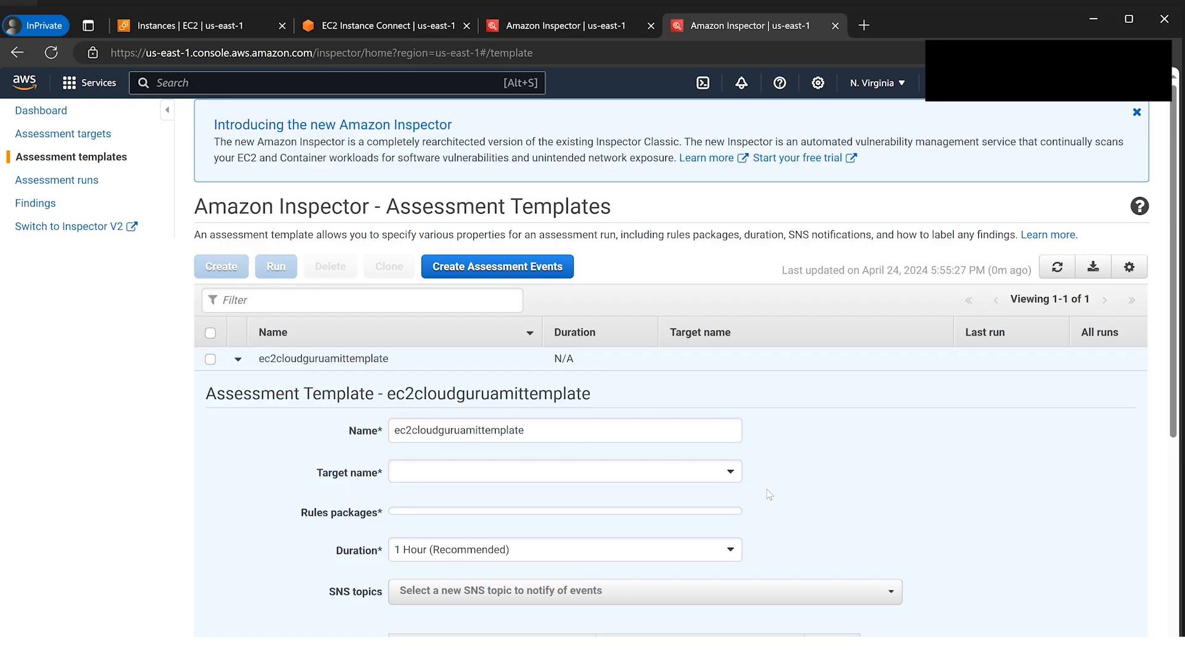
pyautogui.click(733, 479)
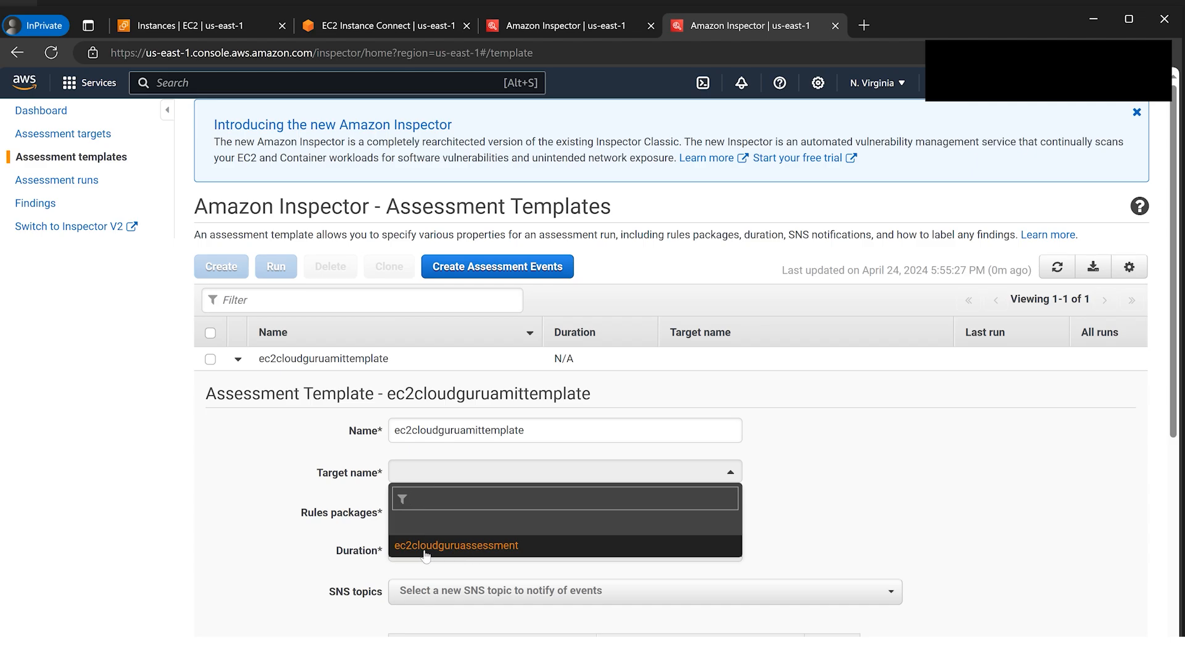
pyautogui.click(508, 547)
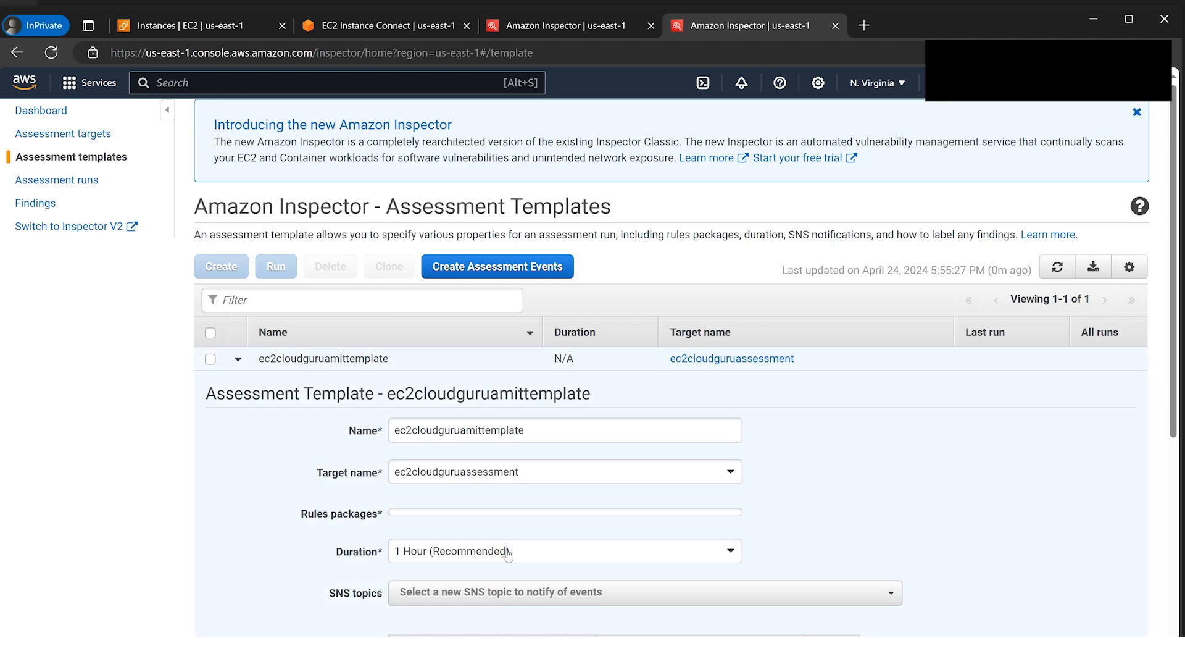
# Step: Add the Network Reachability-1.1, Security Best Practices-1.0, Common Vulnerabilities and Exposures-1.1 and CIS Operating System Security Configuration Benchmarks-1.0 rules packages to the template
pyautogui.click(717, 513)
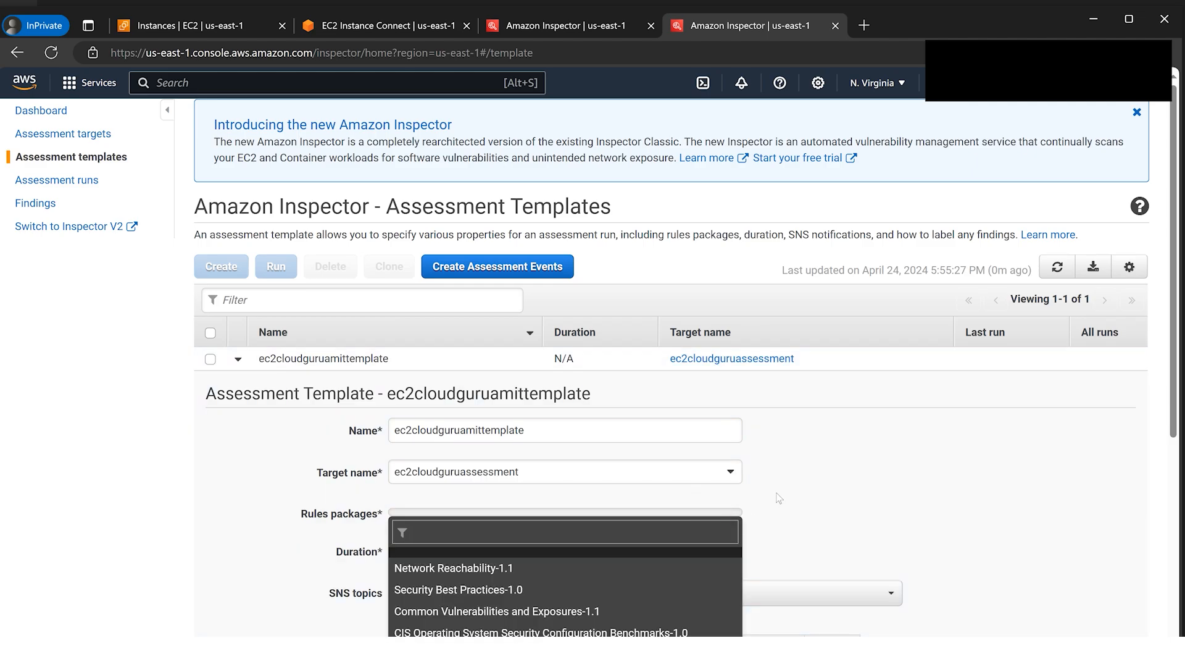
pyautogui.scroll(-3, 779, 498)
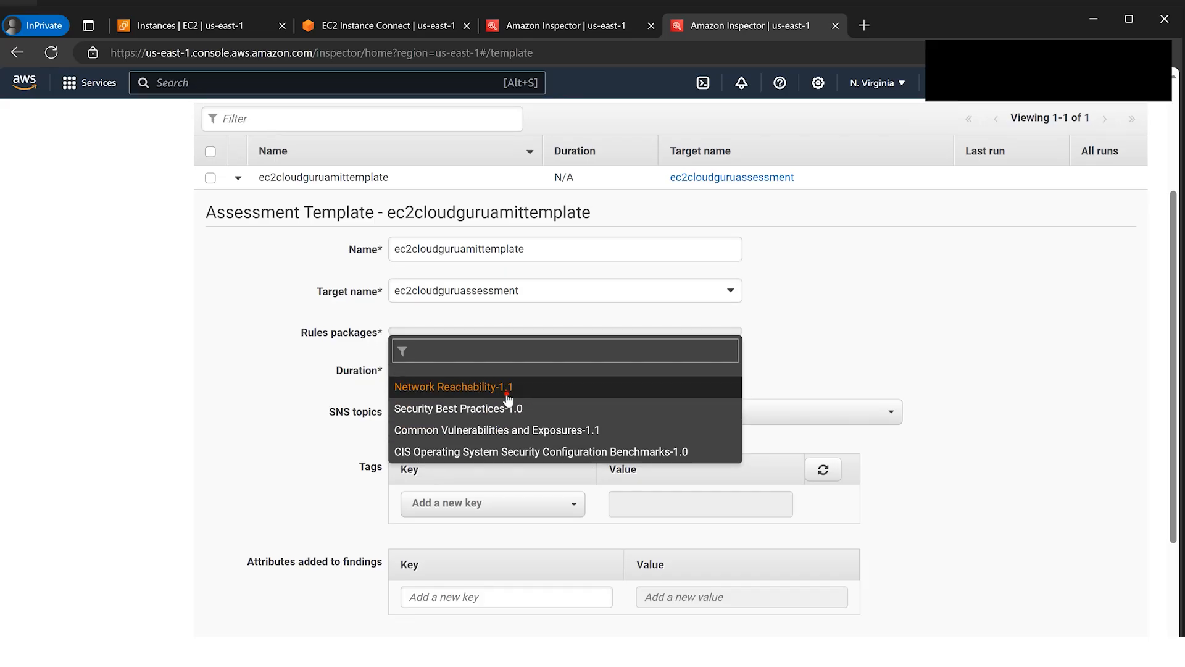
pyautogui.click(507, 395)
pyautogui.click(735, 356)
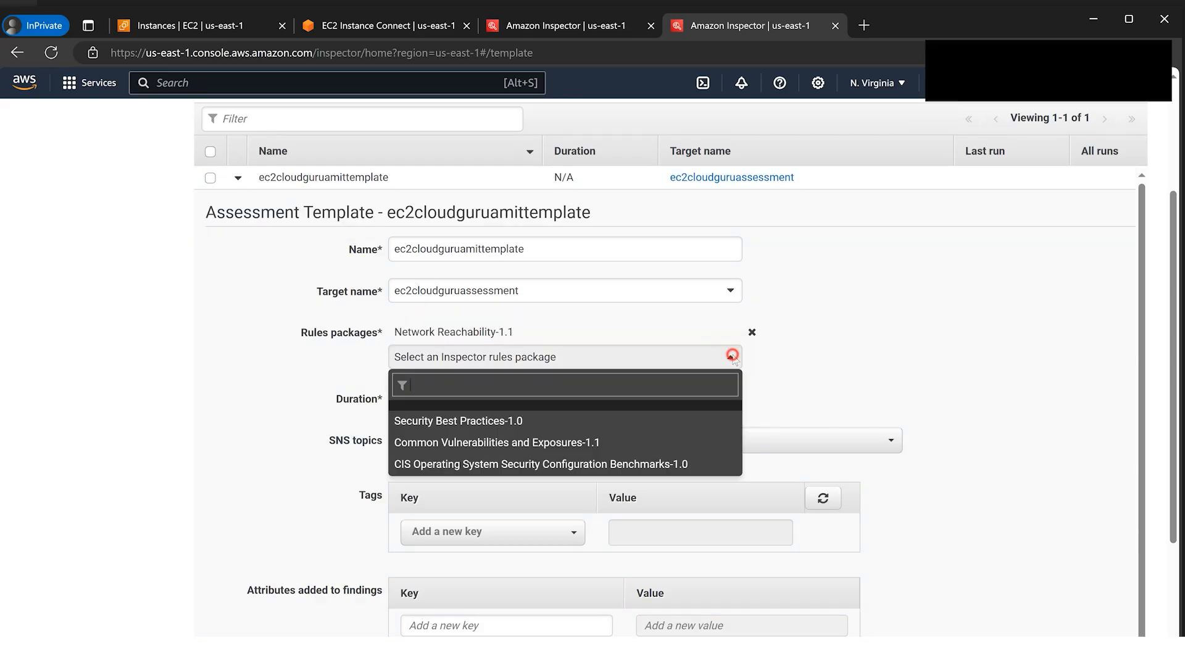
pyautogui.click(563, 426)
pyautogui.click(735, 386)
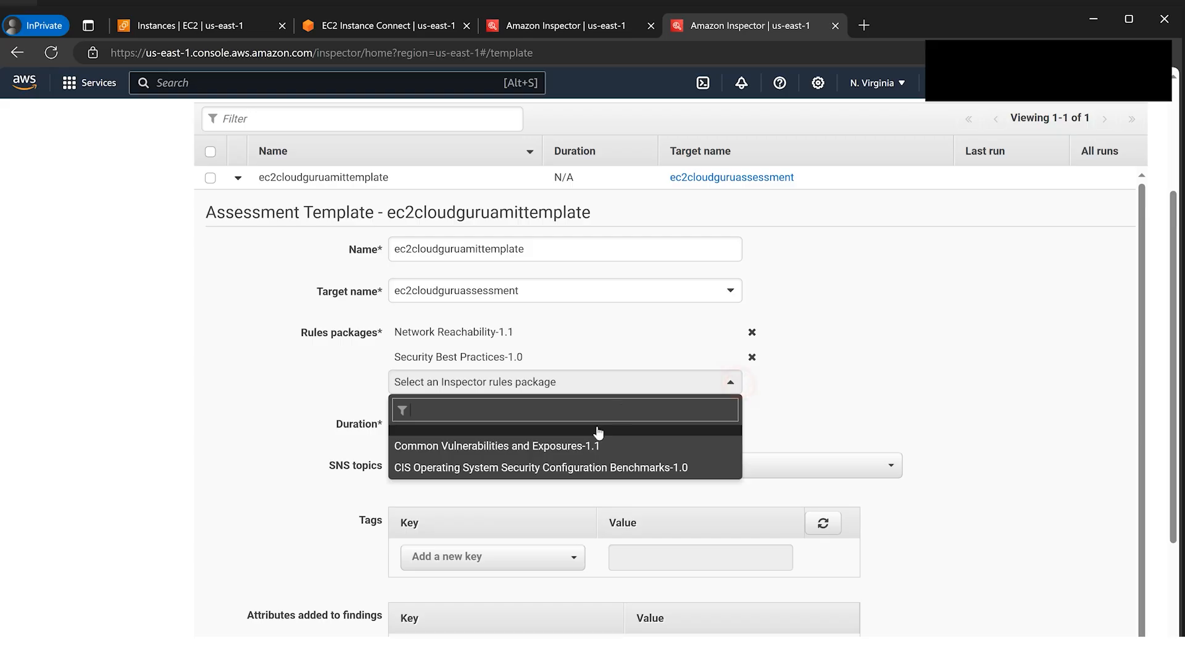
pyautogui.click(594, 443)
pyautogui.click(682, 410)
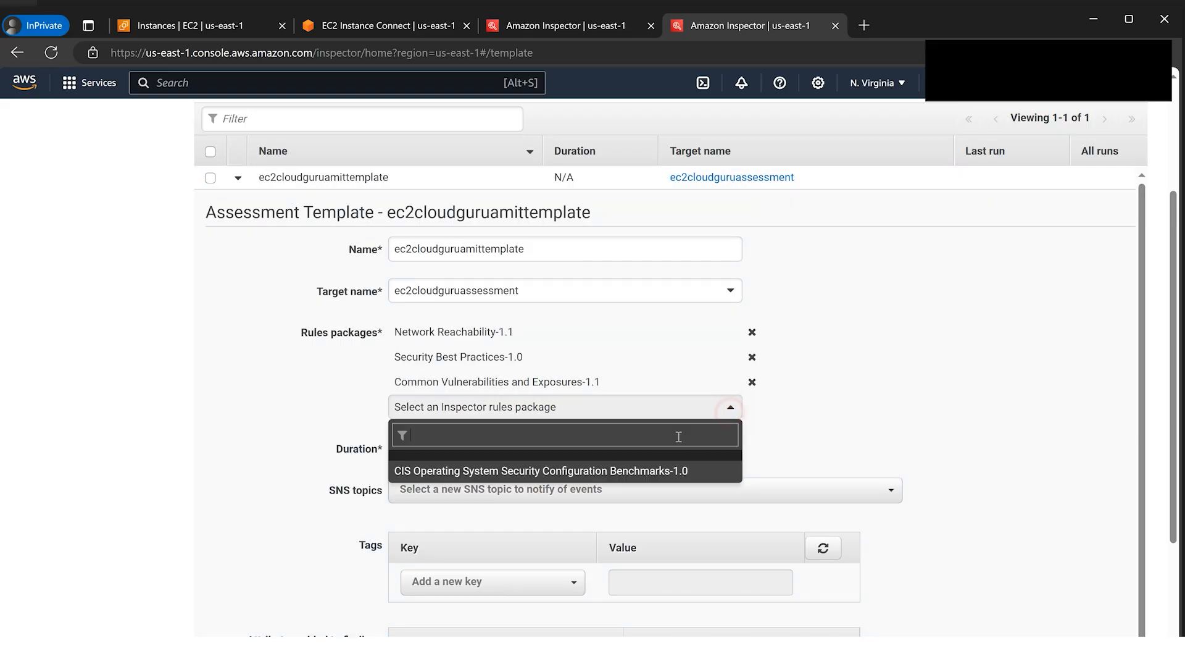
pyautogui.click(639, 466)
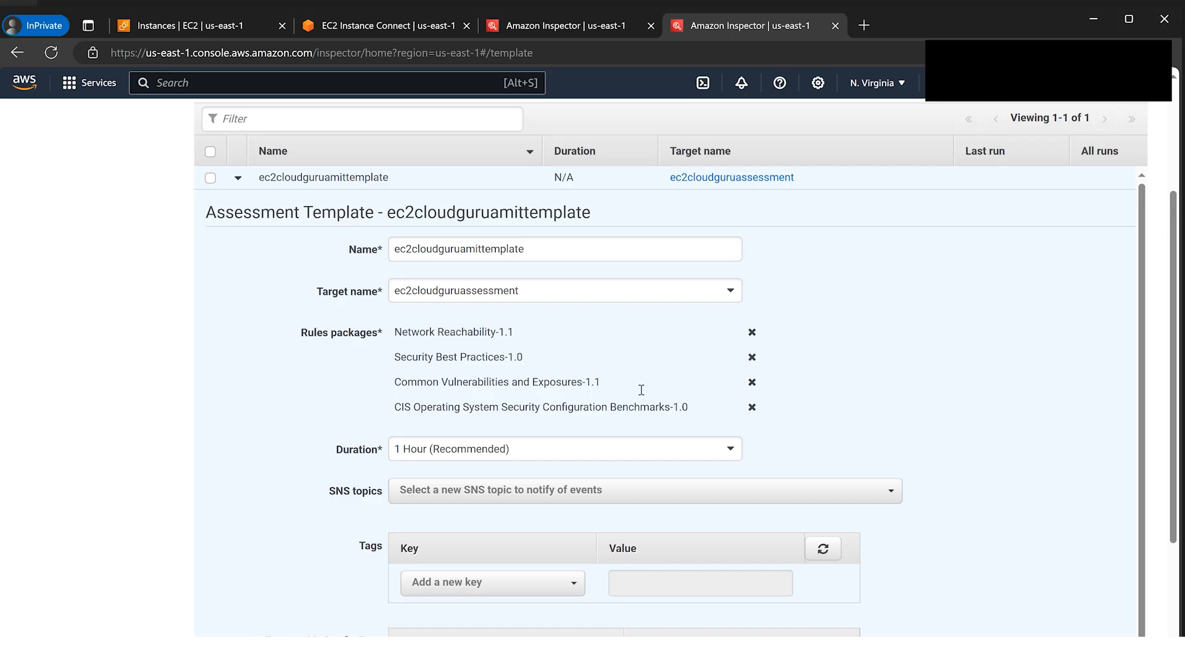
# Step: Set the template's duration to 15 Minutes and create it without running it, keeping the 7-day recurring schedule option
pyautogui.click(689, 452)
pyautogui.click(481, 517)
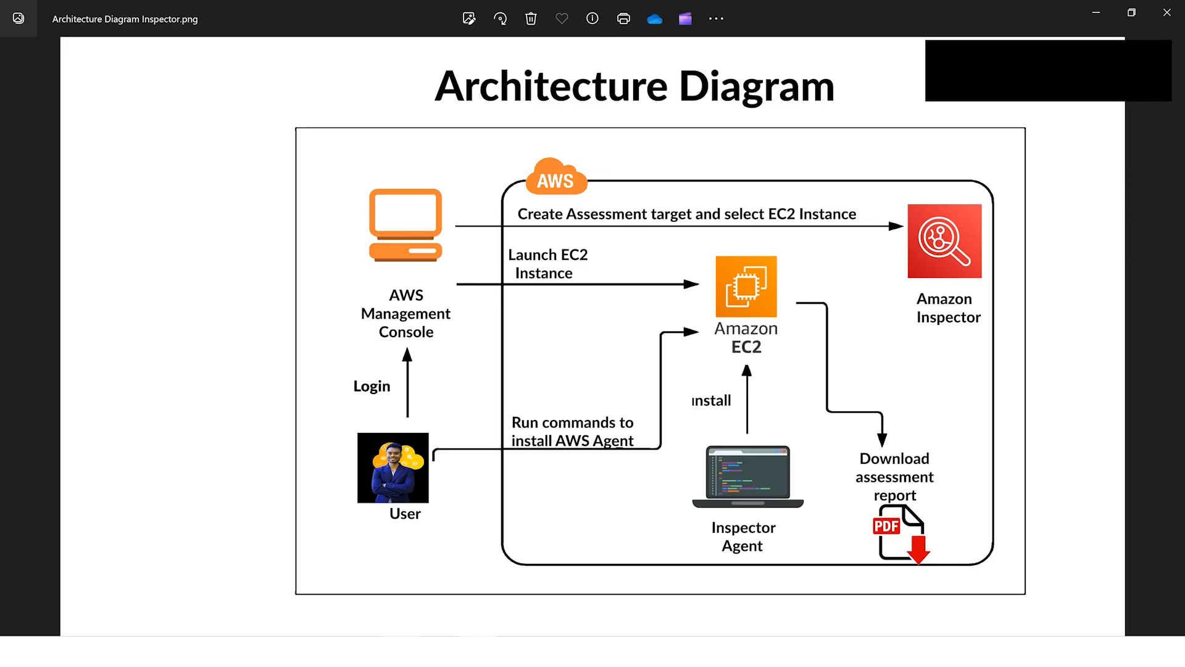
pyautogui.hotkey('alt', 'Tab')
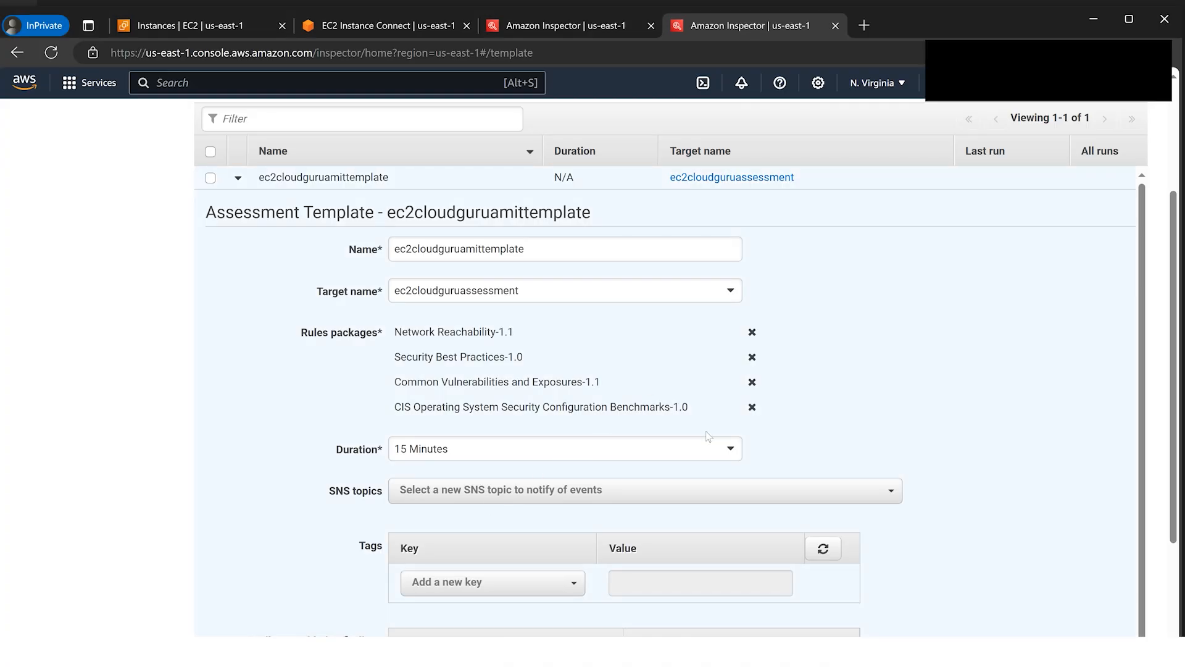
pyautogui.scroll(-3, 988, 420)
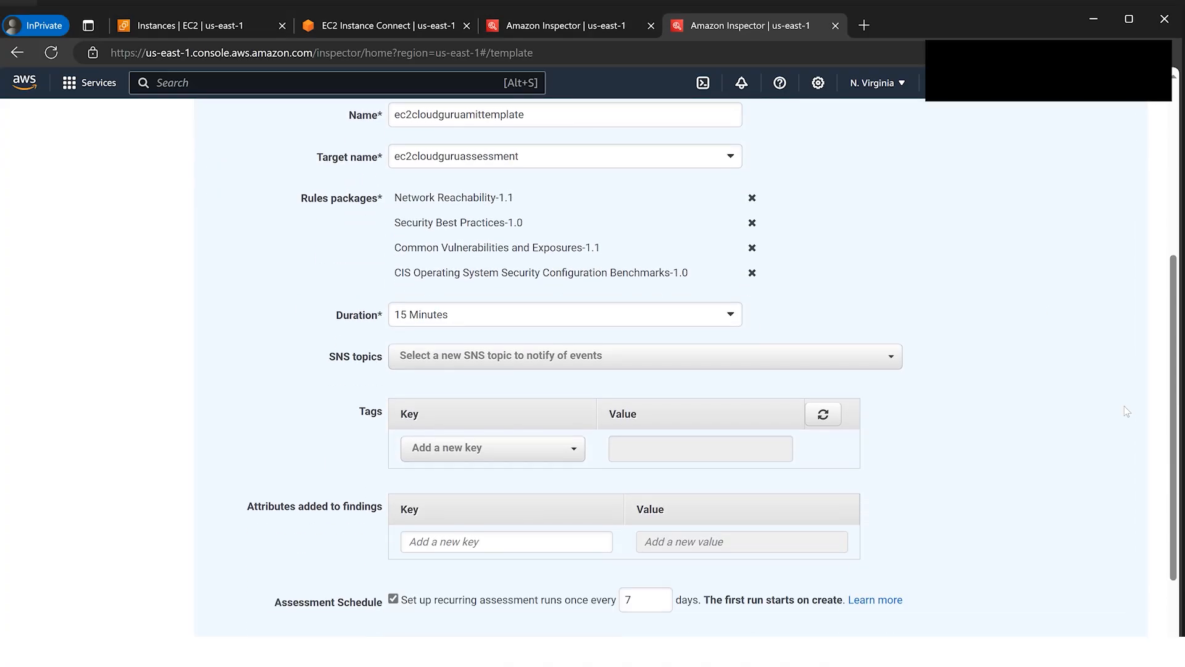
pyautogui.scroll(-2, 1108, 412)
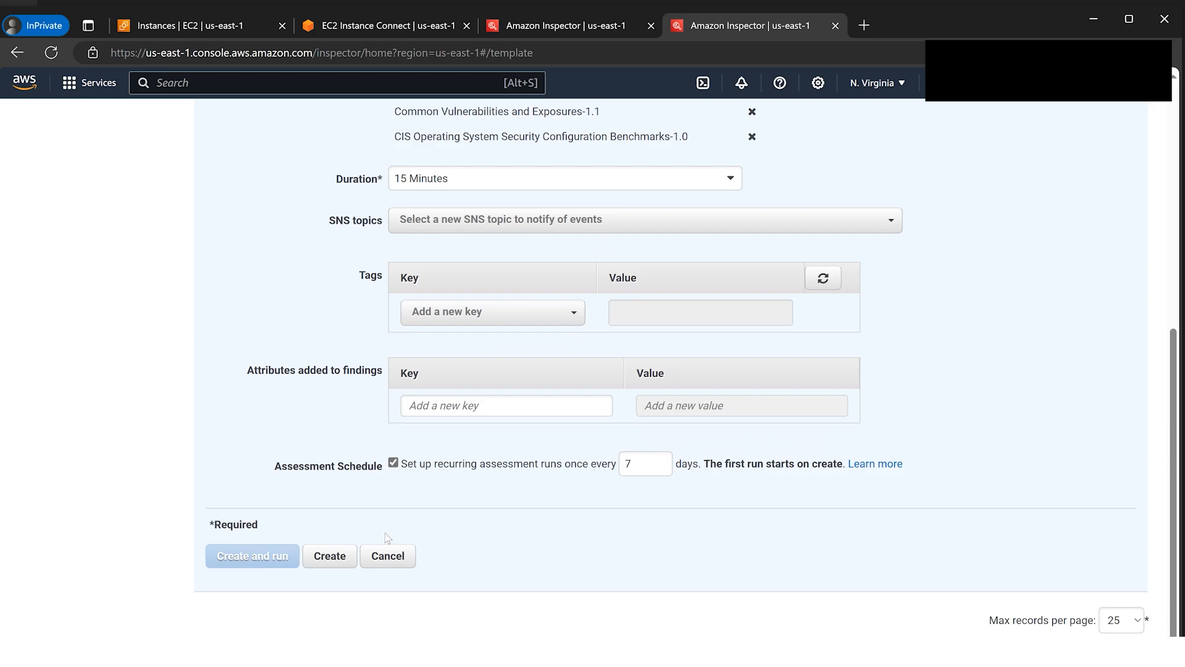
pyautogui.click(339, 558)
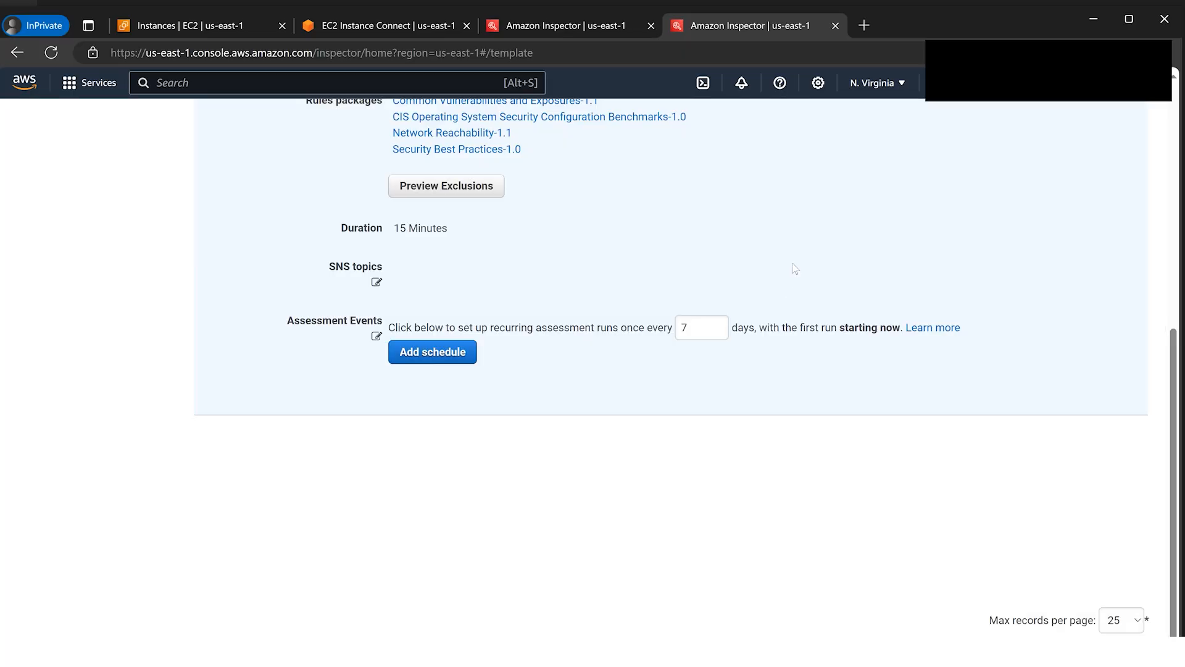
# Step: Start an assessment run from ec2cloudguruamittemplate and dismiss the success notification
pyautogui.scroll(7, 471, 436)
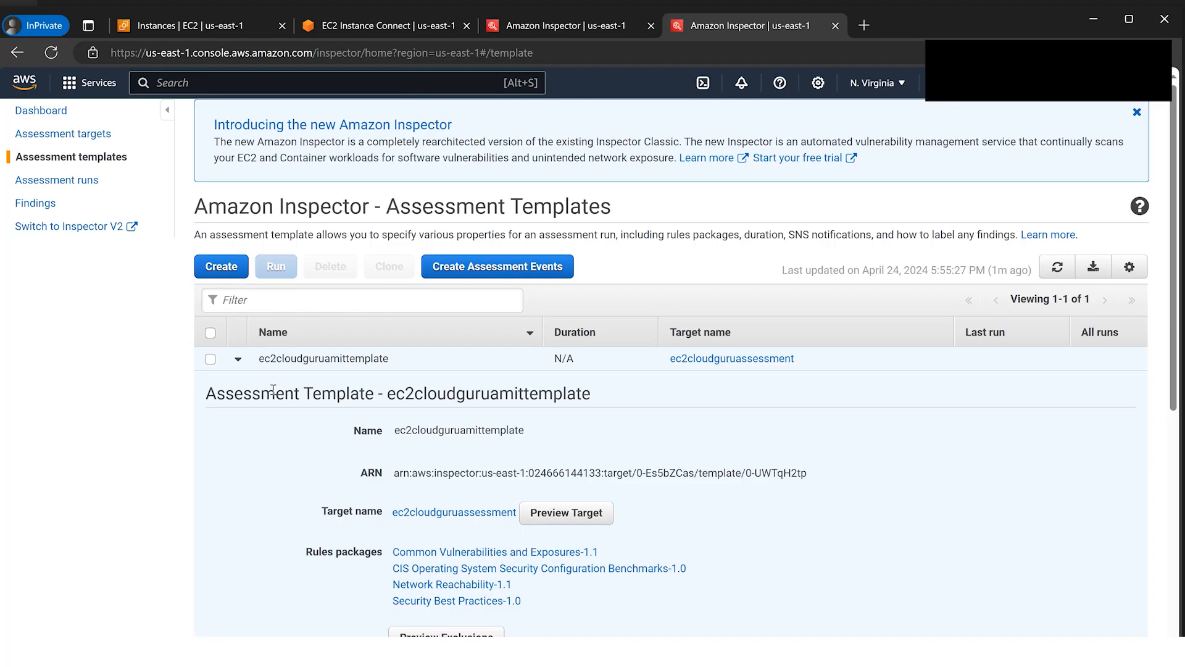
pyautogui.click(78, 185)
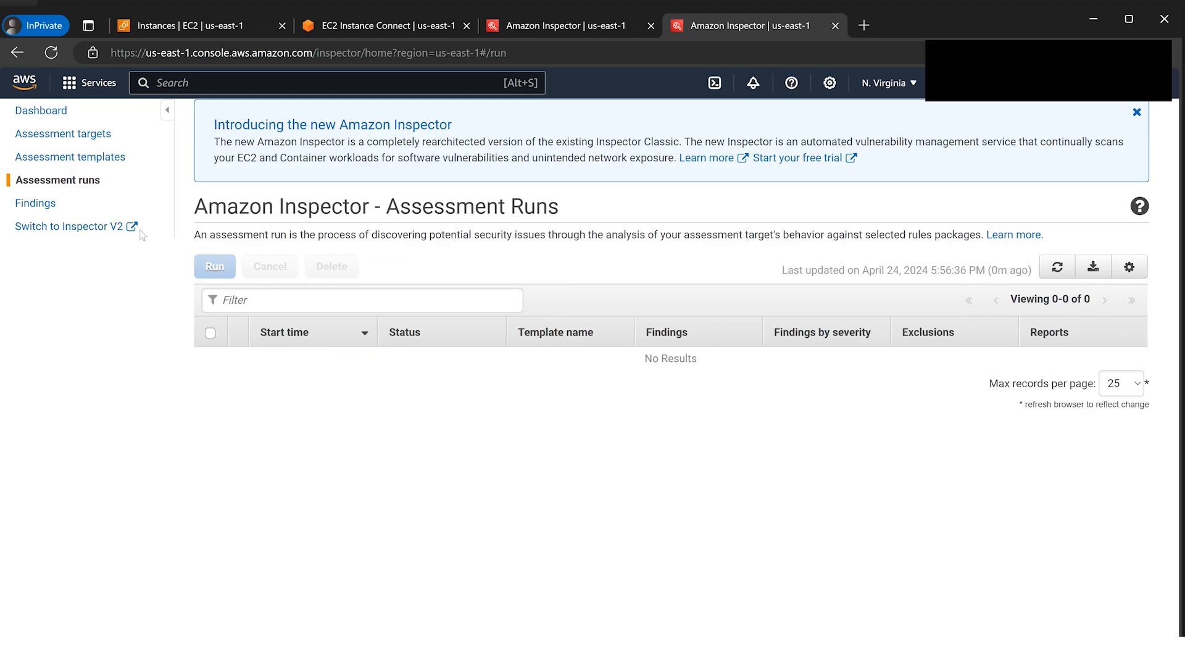
pyautogui.click(84, 164)
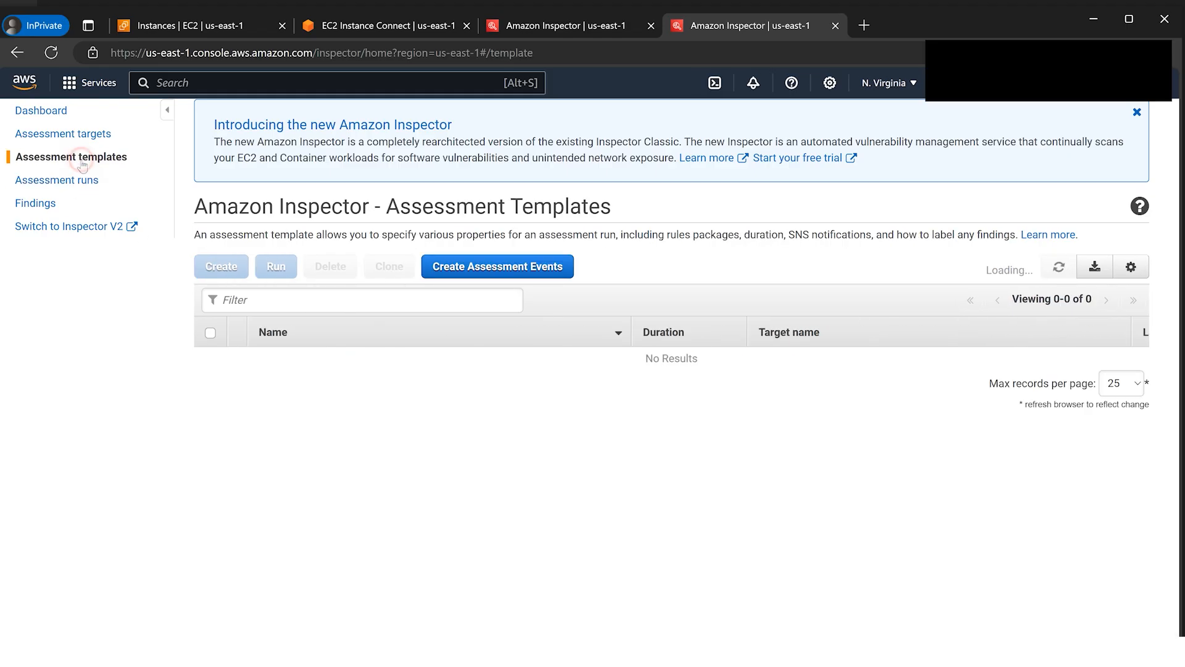
pyautogui.click(210, 360)
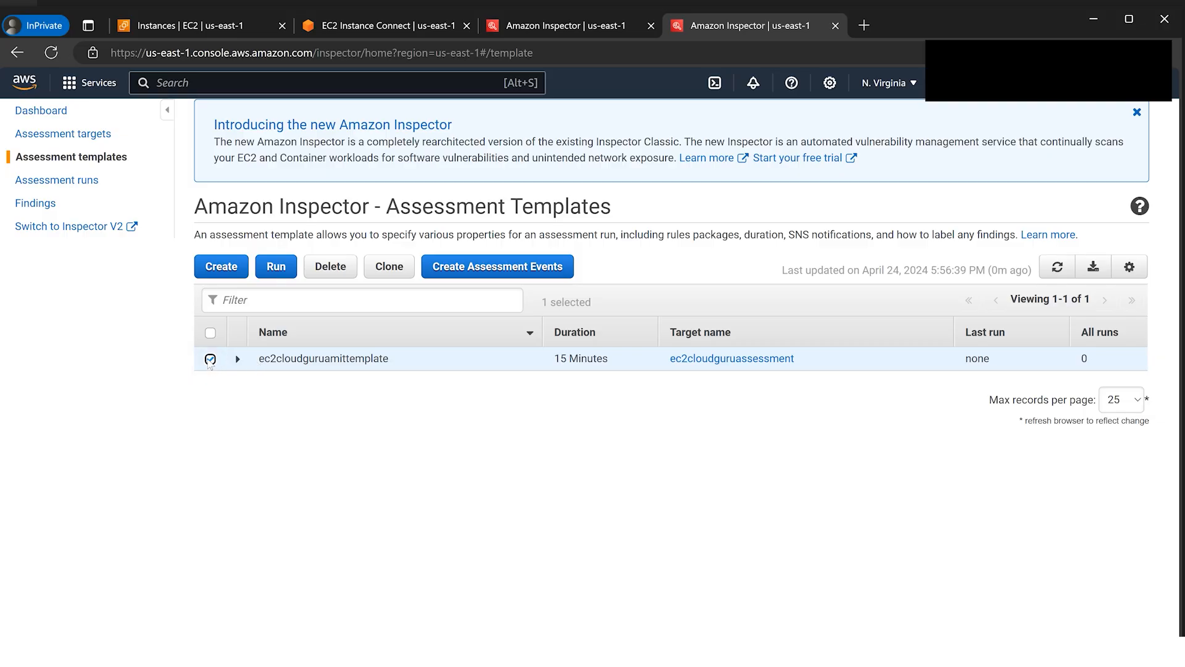
pyautogui.click(279, 275)
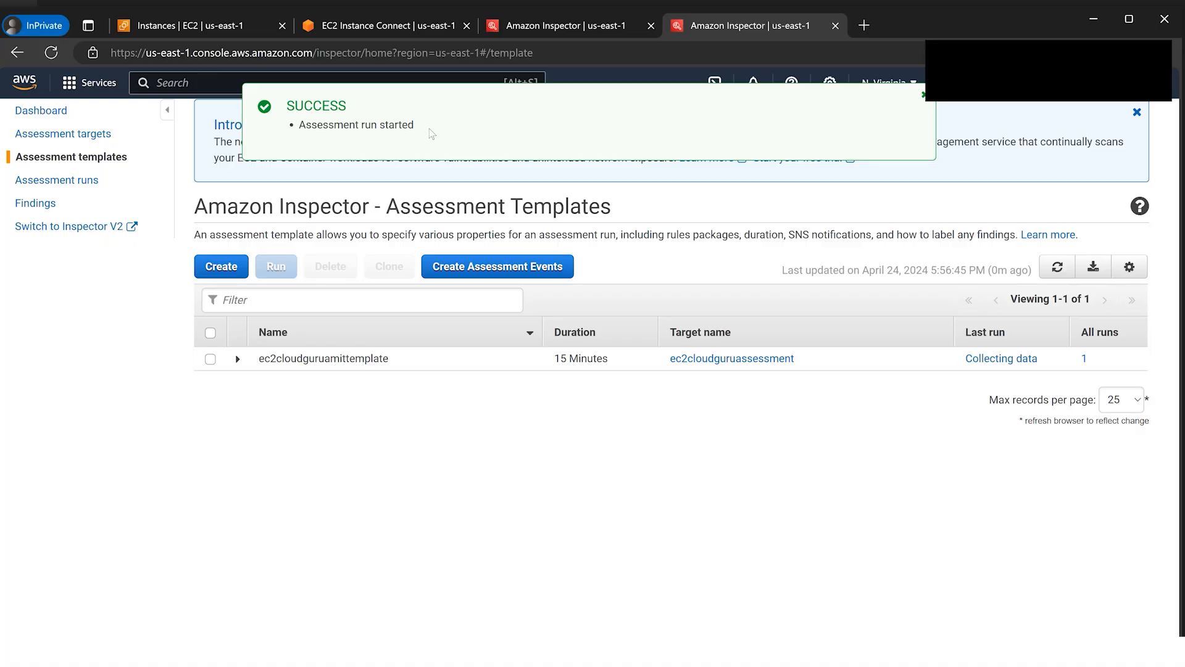
pyautogui.click(924, 95)
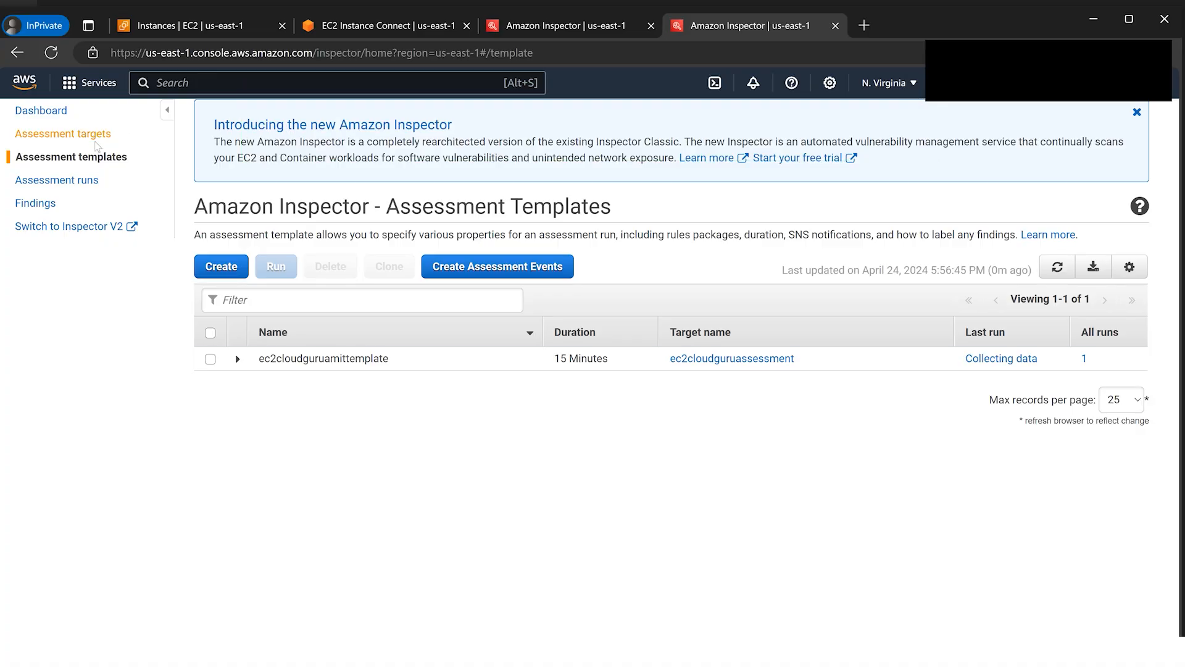
# Step: Open the assessment runs list, expand the new run and check its details, status and findings
pyautogui.click(83, 180)
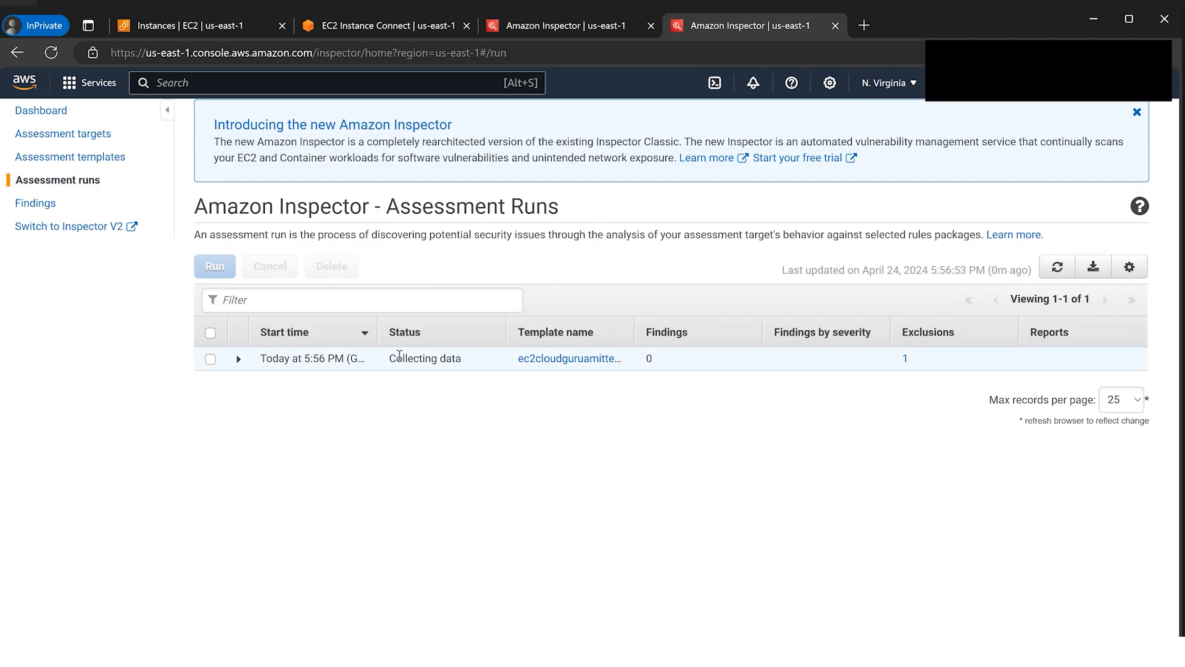
pyautogui.click(238, 359)
pyautogui.scroll(-3, 723, 506)
pyautogui.scroll(1, 723, 506)
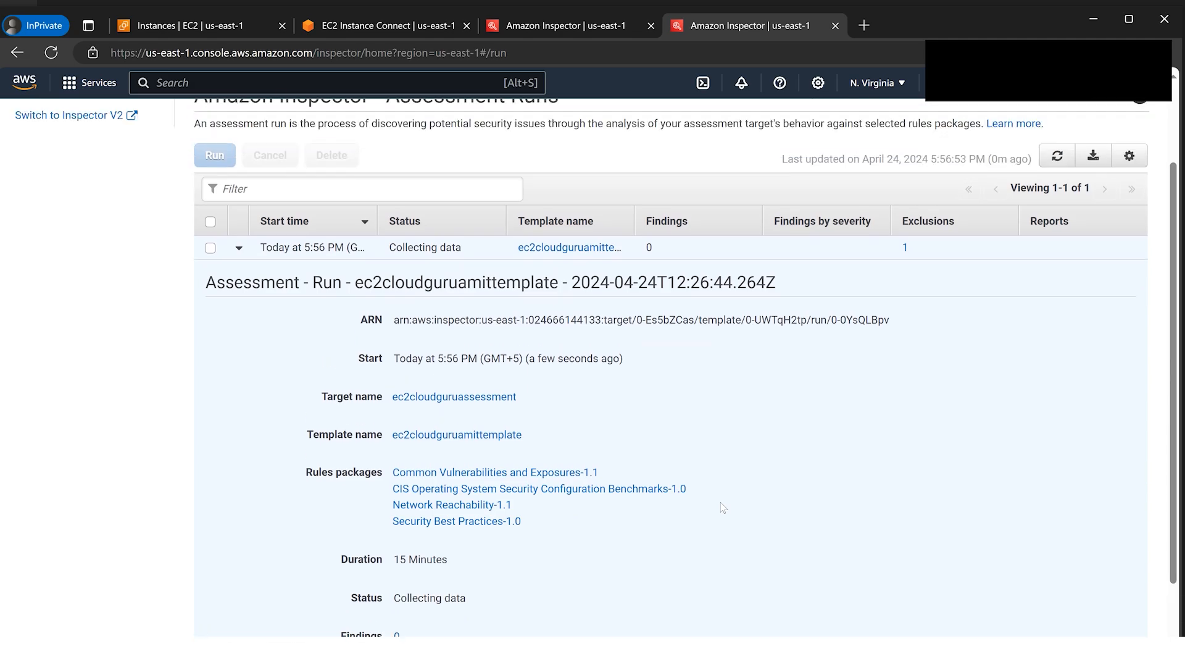
pyautogui.scroll(2, 722, 506)
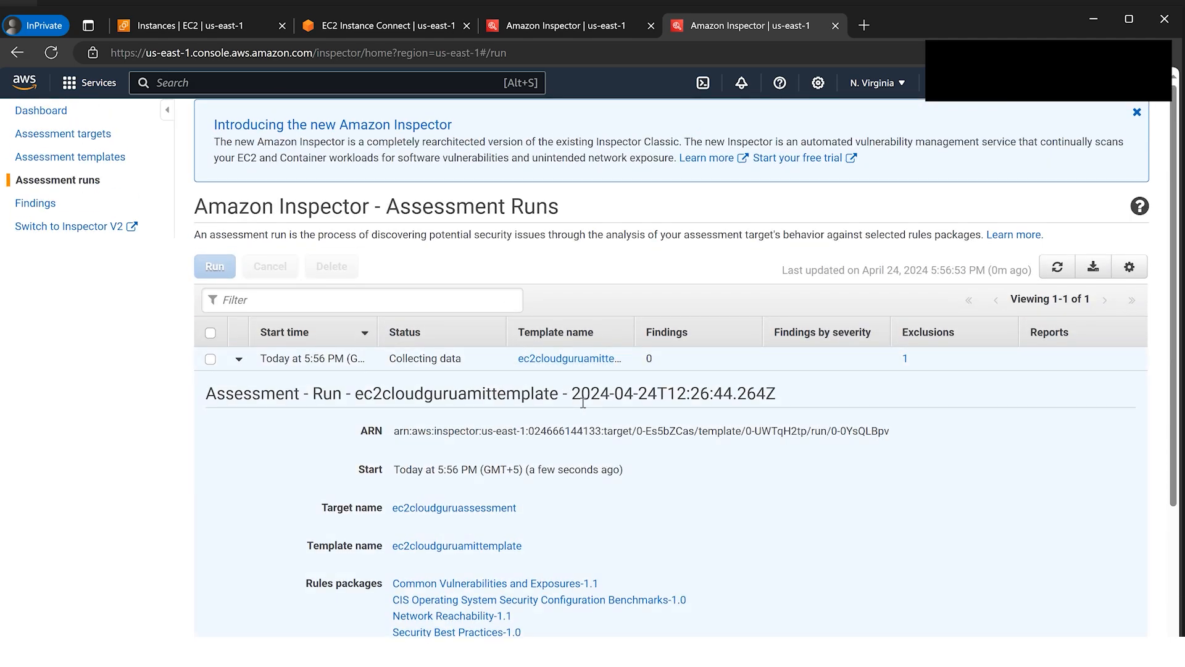
pyautogui.doubleClick(653, 360)
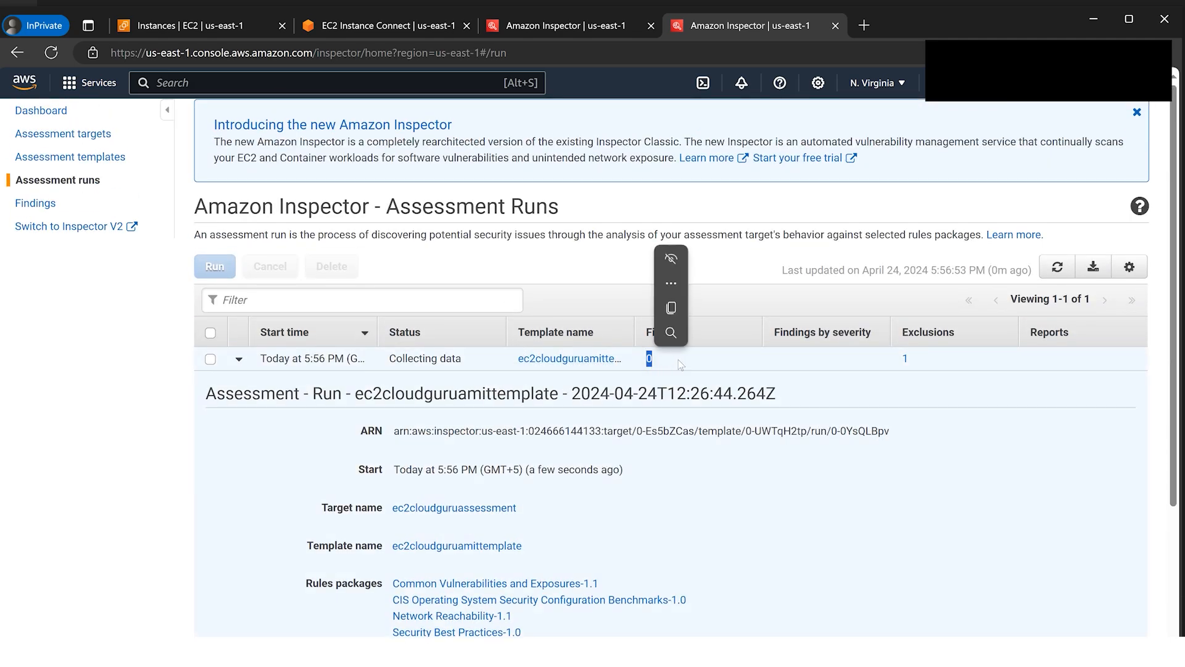
pyautogui.click(667, 363)
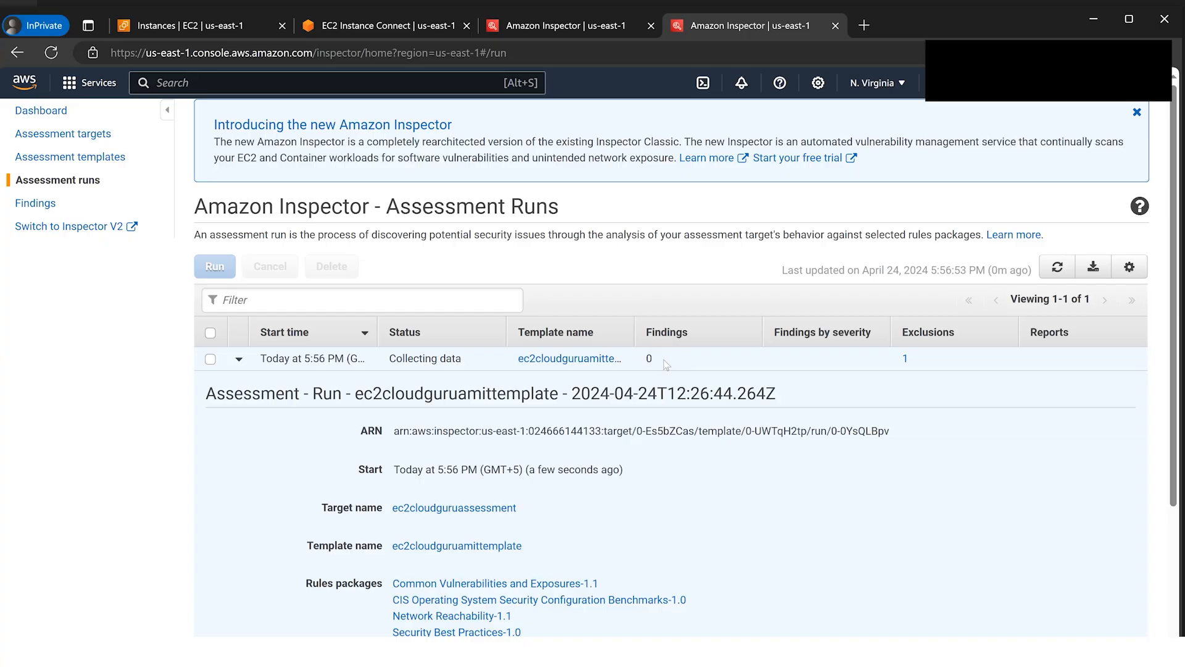
# Step: Switch to the EC2 instance list and review the security group's inbound port rules for the ec2cloudguruamit instance
pyautogui.click(369, 20)
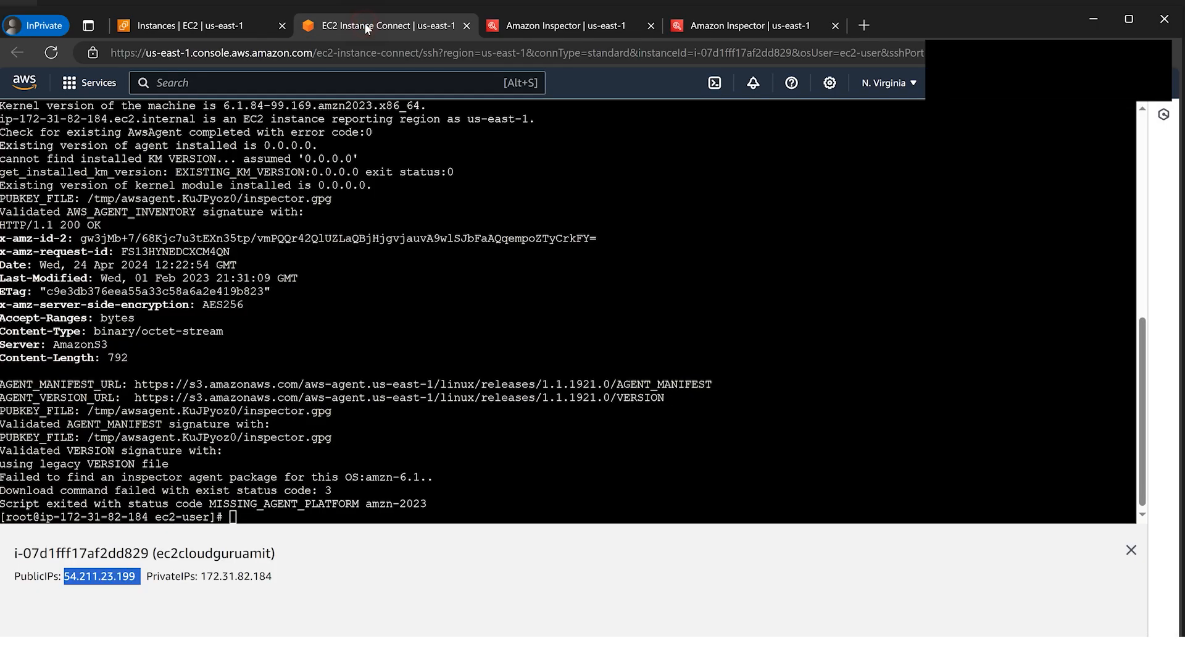
pyautogui.click(217, 21)
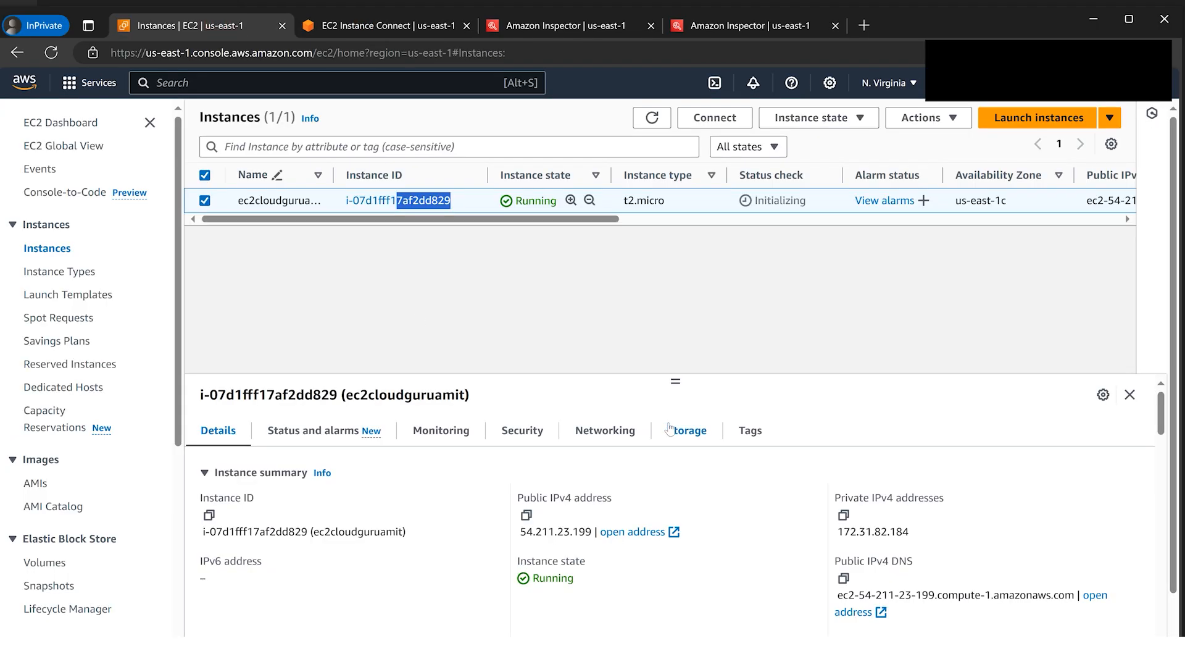
pyautogui.scroll(-3, 669, 427)
pyautogui.scroll(3, 555, 432)
pyautogui.click(522, 431)
pyautogui.scroll(-2, 803, 457)
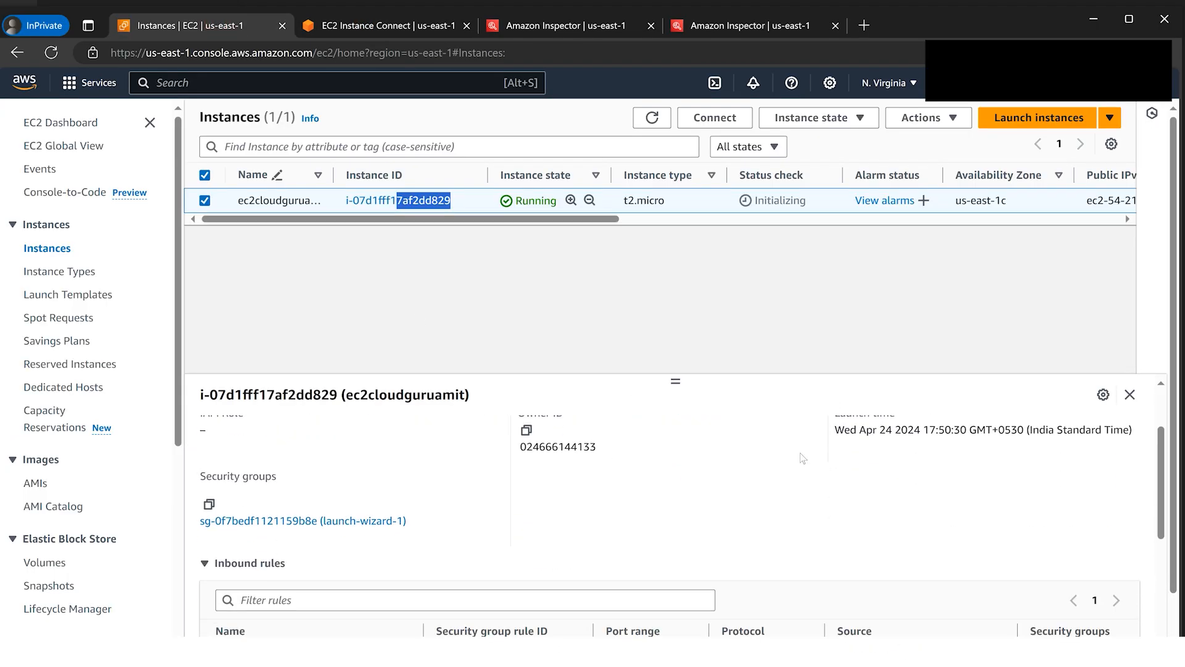
pyautogui.scroll(-6, 802, 458)
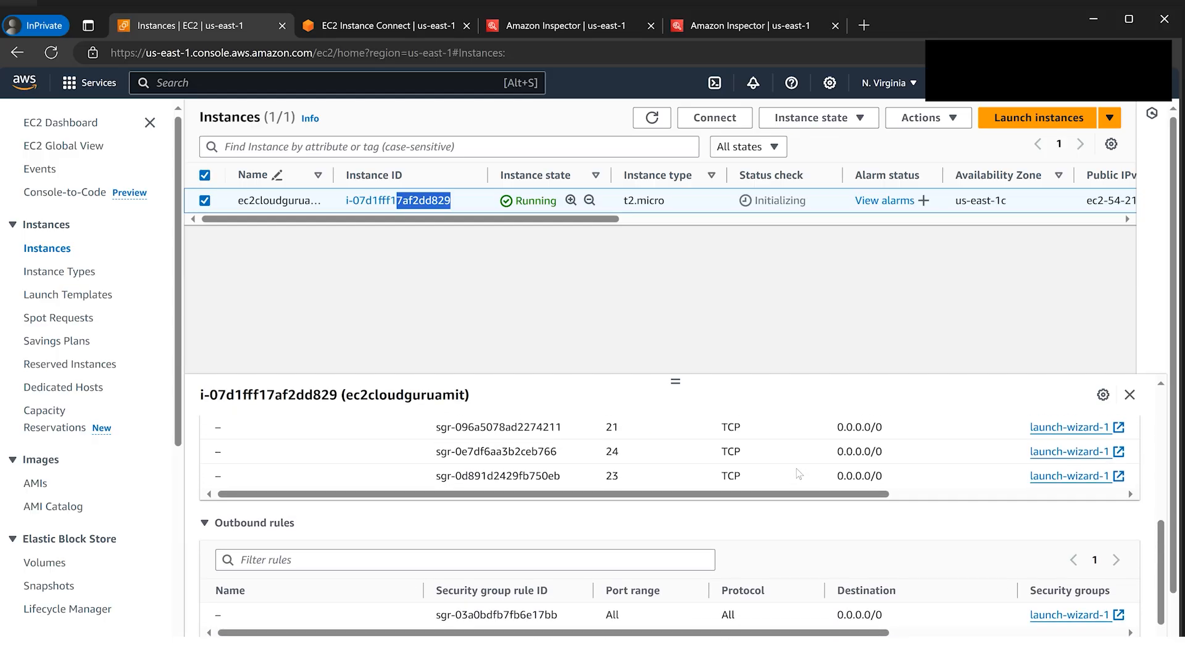
pyautogui.scroll(1, 799, 473)
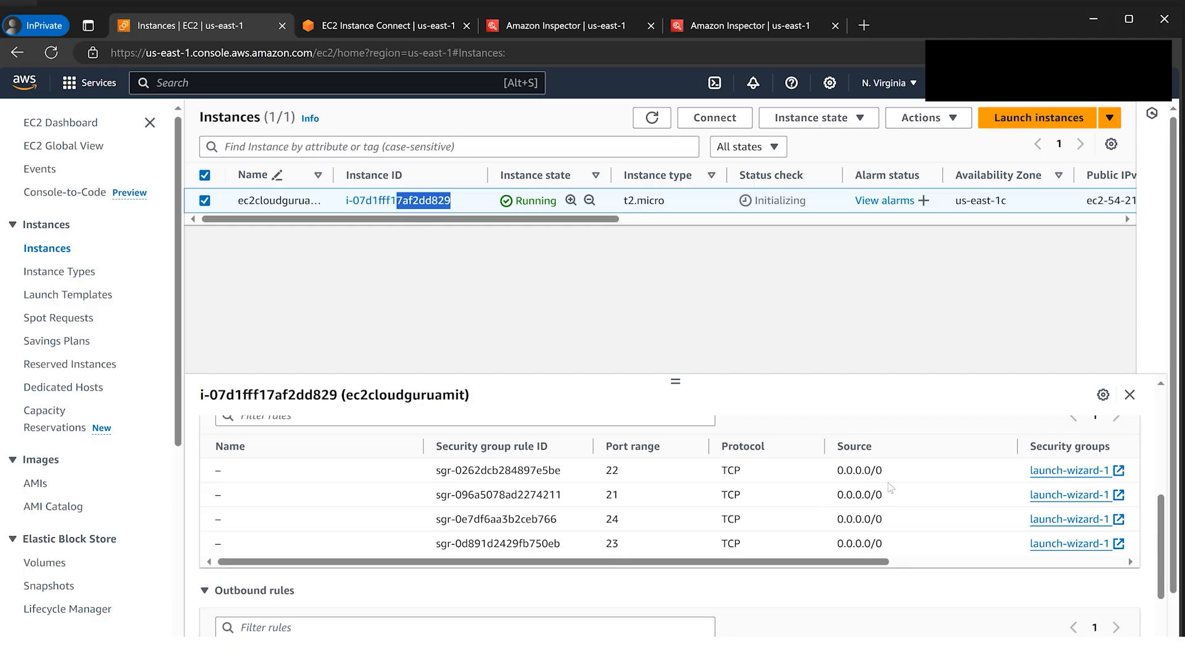
pyautogui.moveTo(806, 562); pyautogui.dragTo(600, 563)
# Step: Return to the Inspector assessment runs, refresh the list and examine the expanded details of the run started at 5:56 PM
pyautogui.click(768, 28)
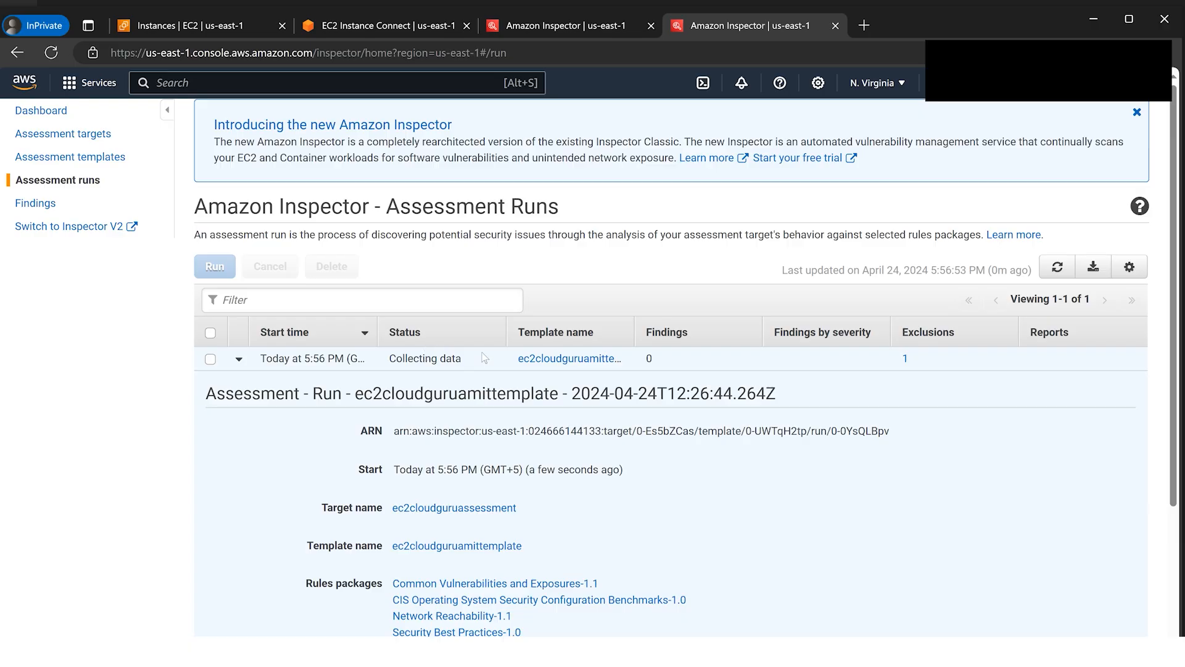
pyautogui.click(1057, 267)
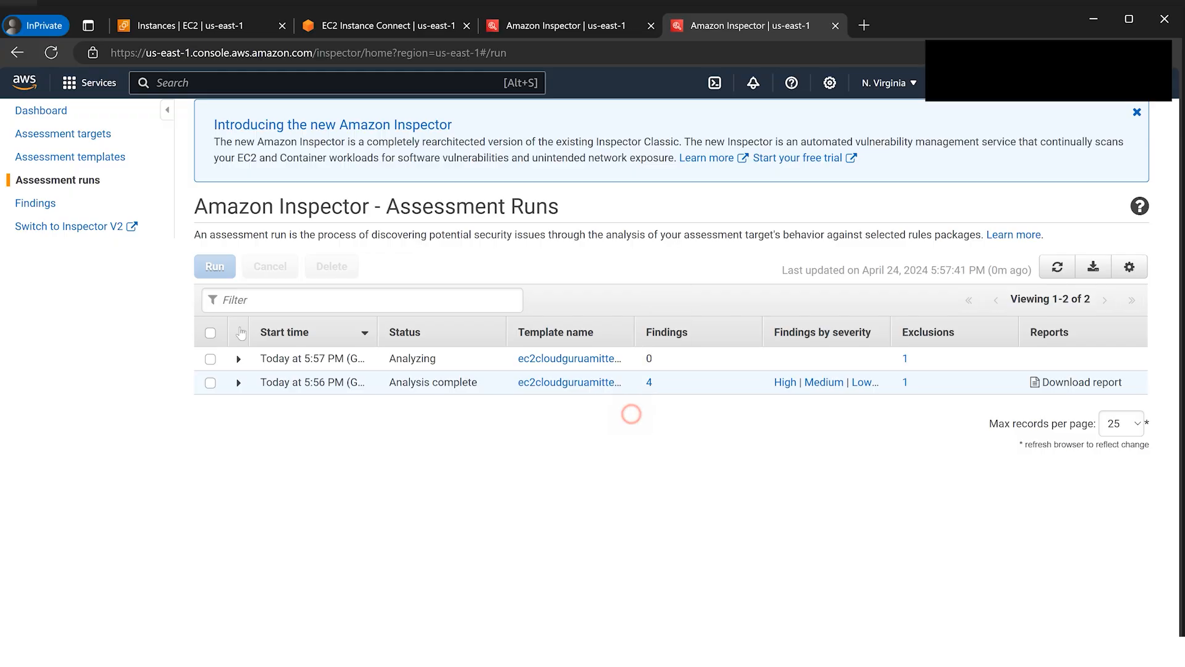
pyautogui.click(237, 383)
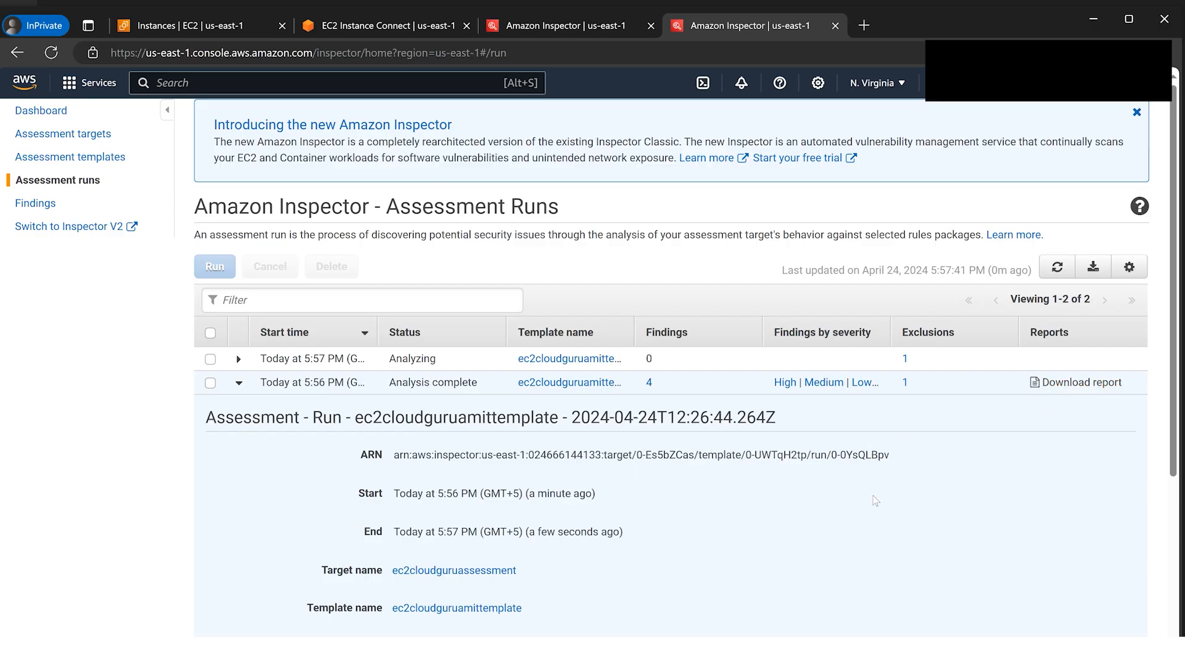
pyautogui.scroll(-3, 695, 515)
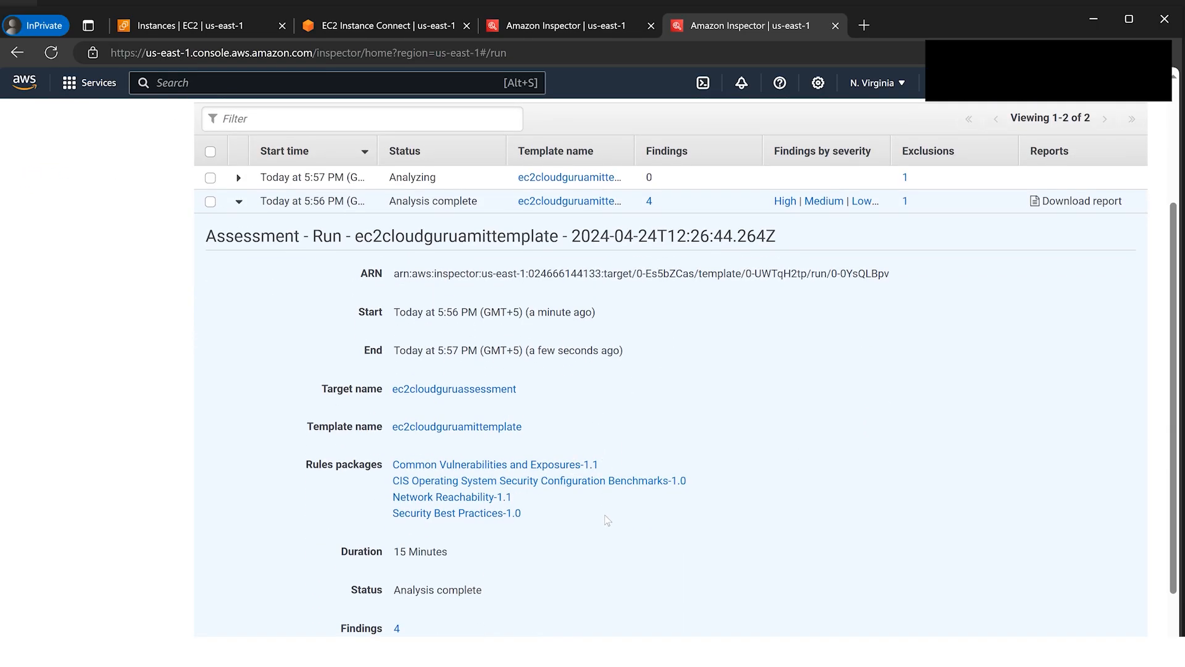
pyautogui.scroll(-2, 611, 509)
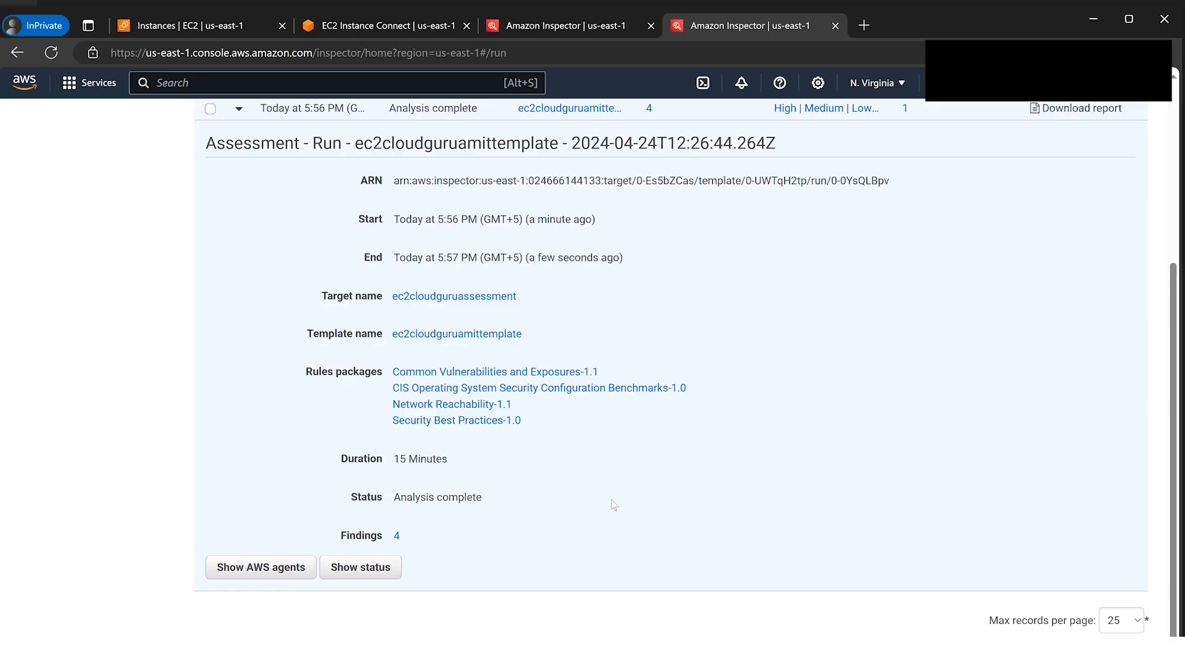
pyautogui.scroll(2, 614, 505)
pyautogui.scroll(-1, 616, 500)
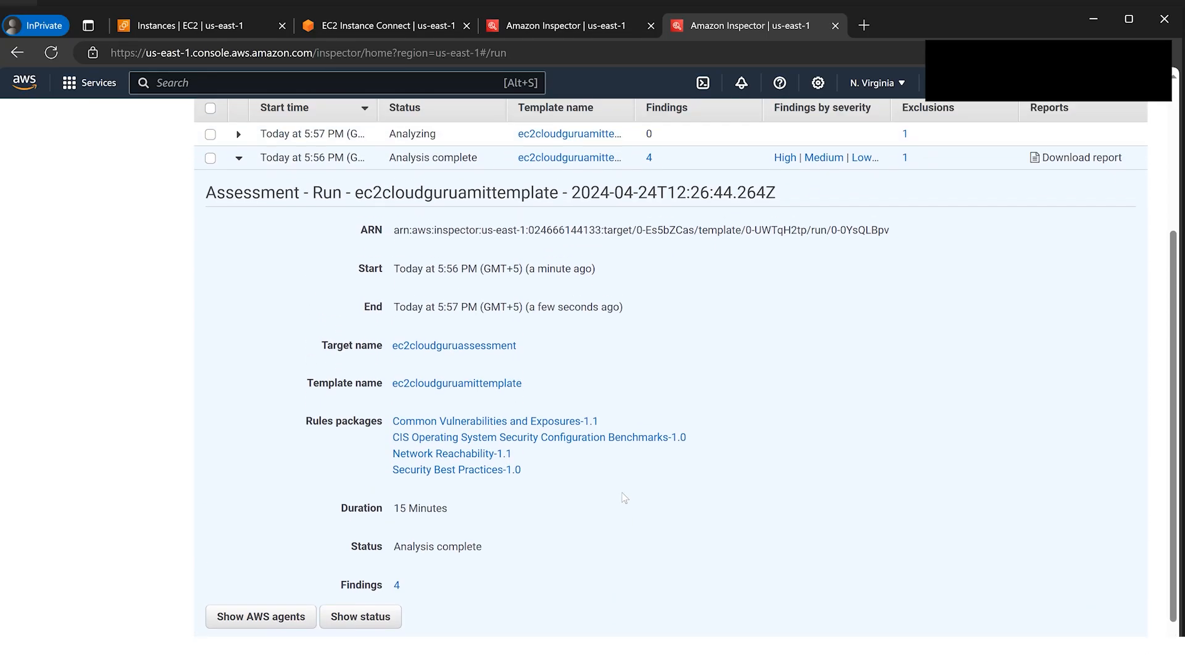
# Step: Generate the assessment report for the 5:56 PM run as a findings report in PDF format
pyautogui.scroll(4, 624, 498)
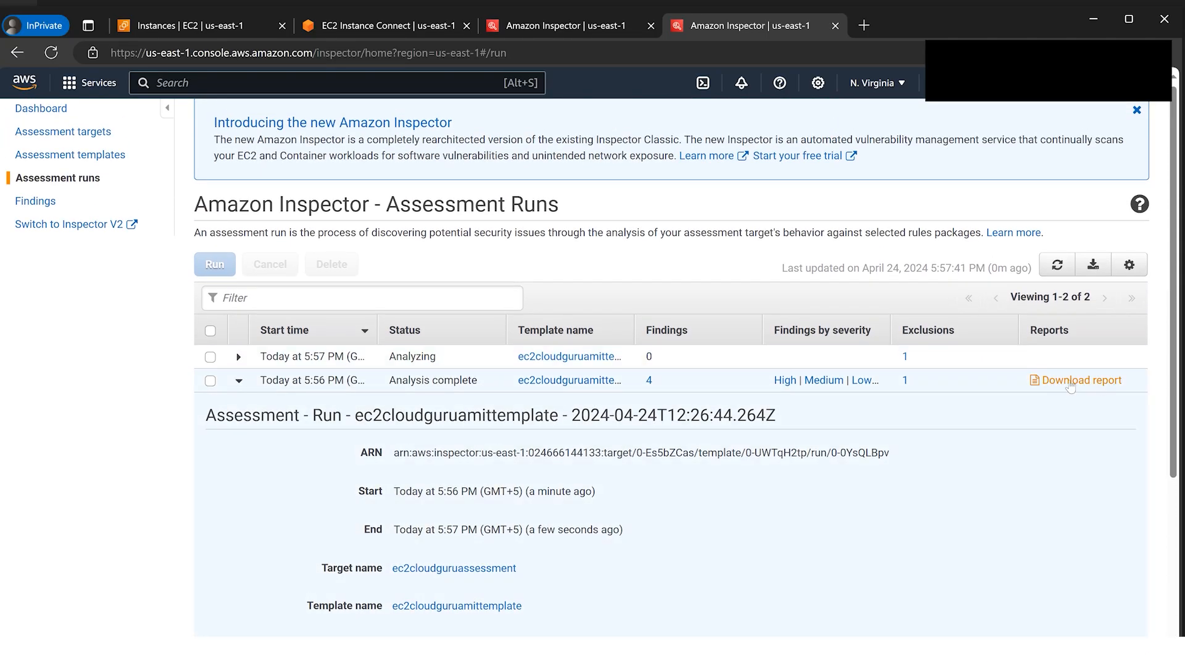
pyautogui.click(1085, 380)
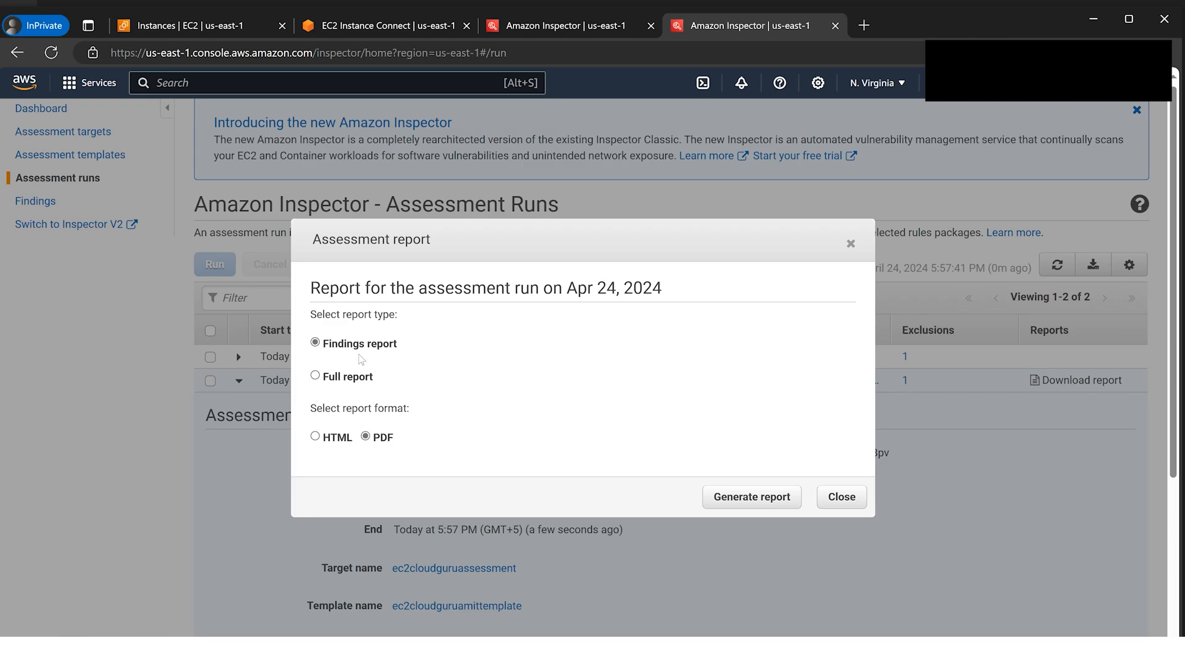
pyautogui.click(745, 501)
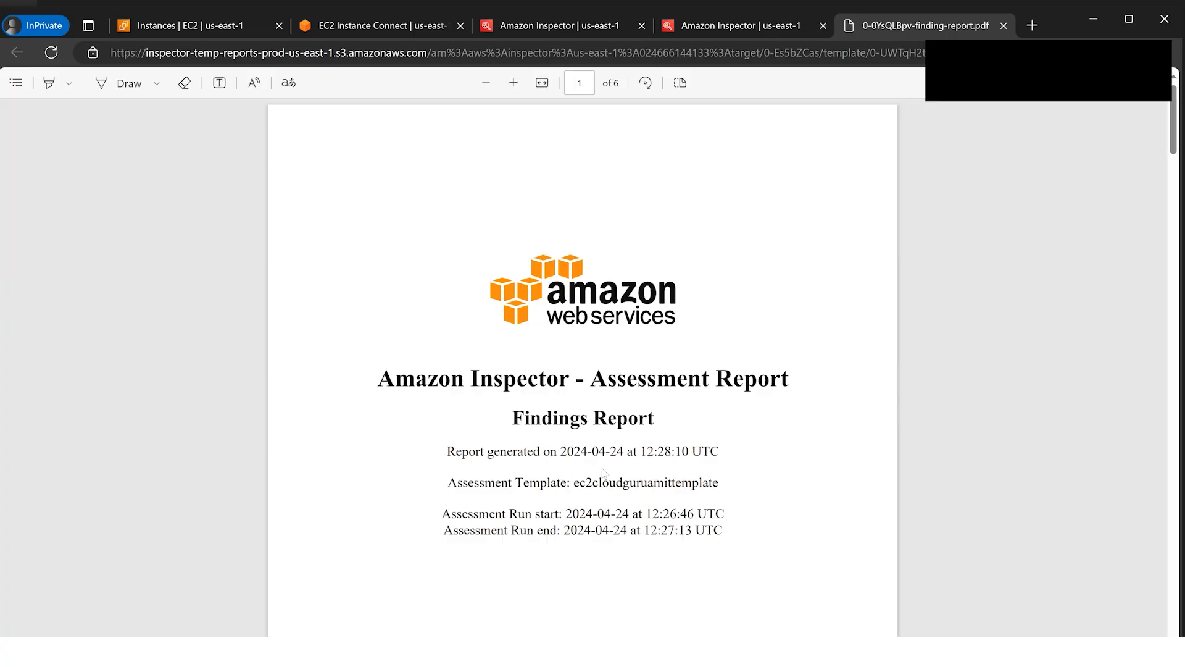
# Step: Read through the generated findings report from its cover page onward and check it against the EC2 instance's inbound rules
pyautogui.scroll(-1, 705, 401)
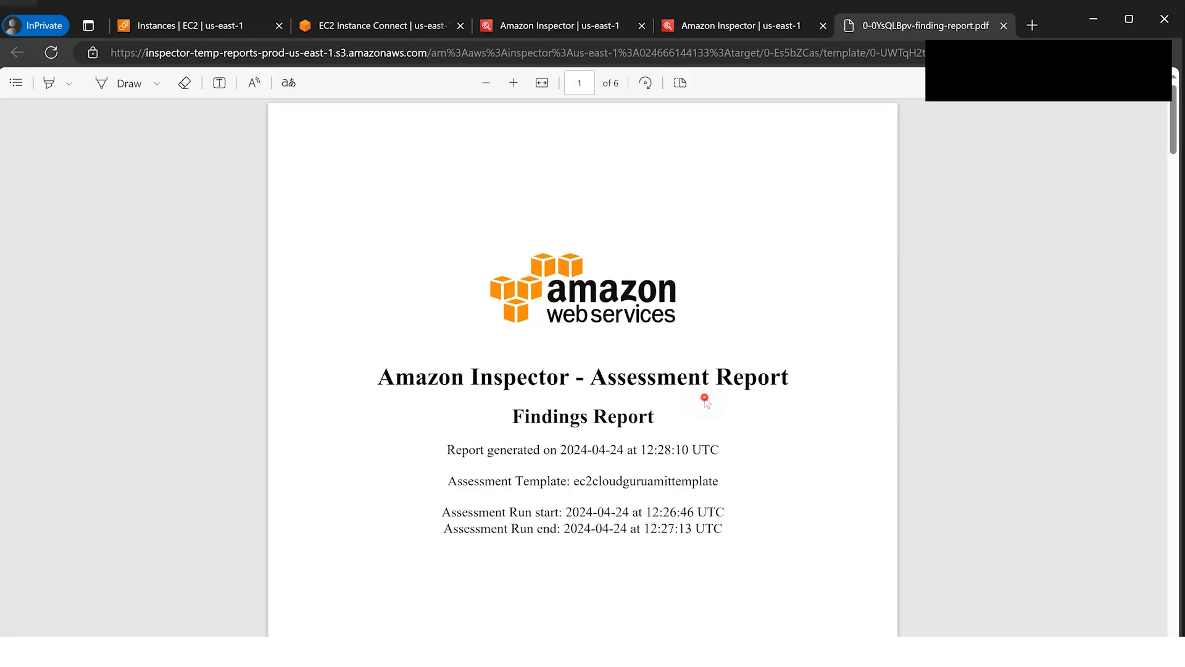
pyautogui.scroll(-5, 706, 401)
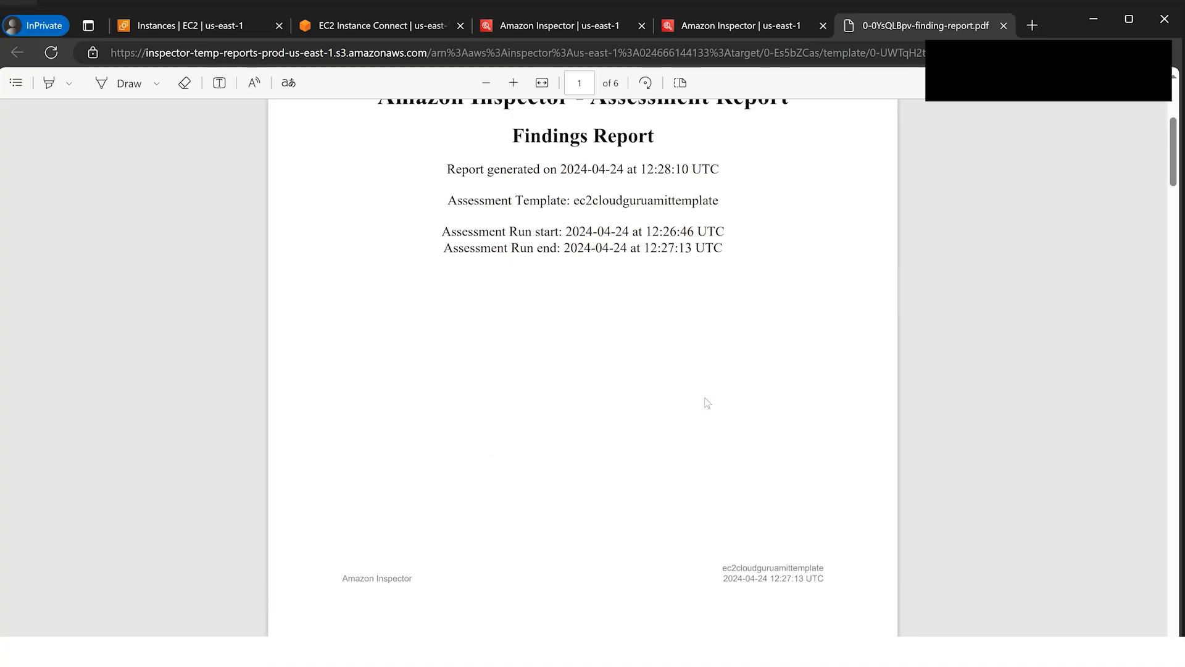
pyautogui.scroll(-1, 708, 402)
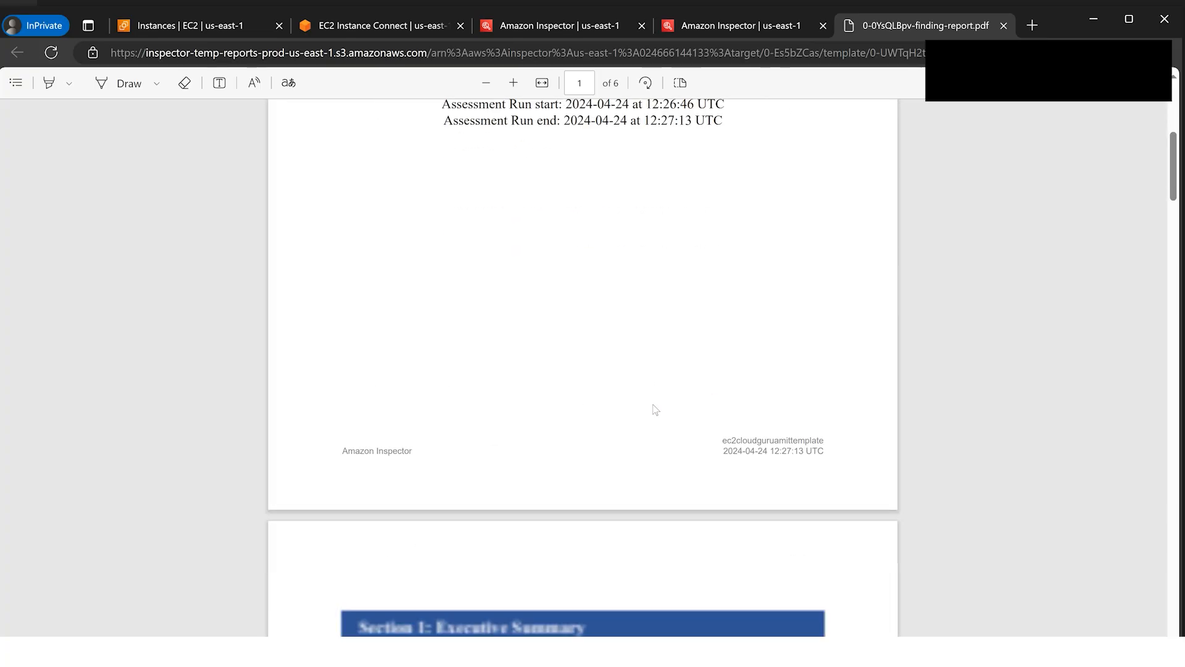
pyautogui.scroll(-10, 645, 409)
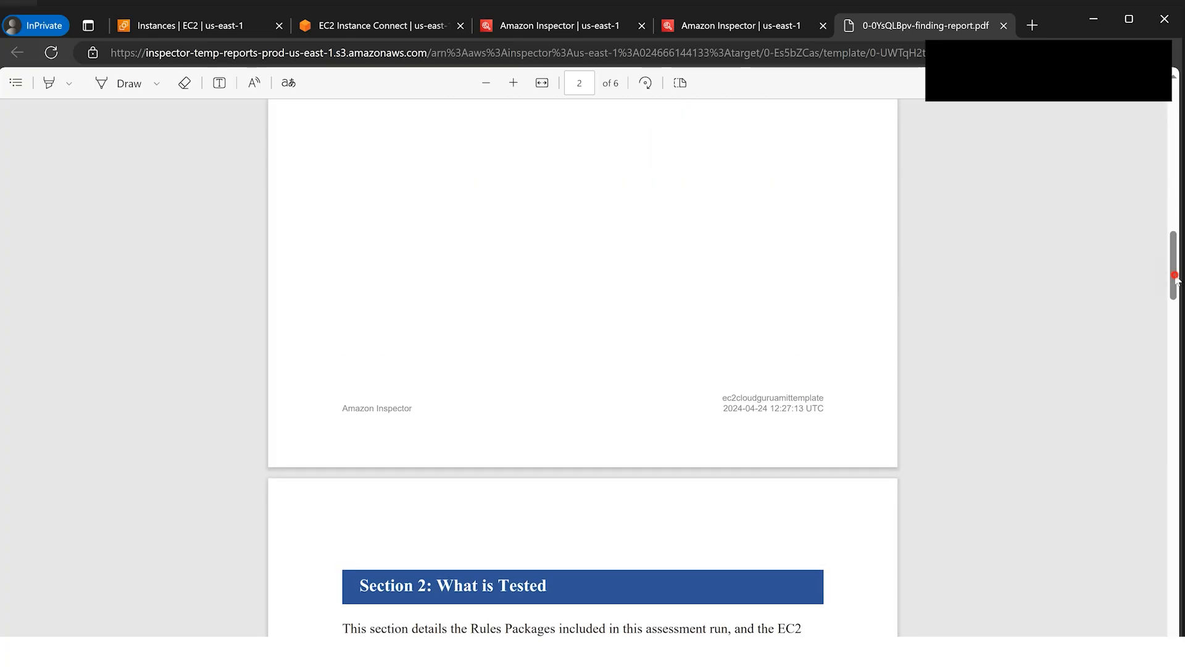
pyautogui.scroll(-8, 1145, 250)
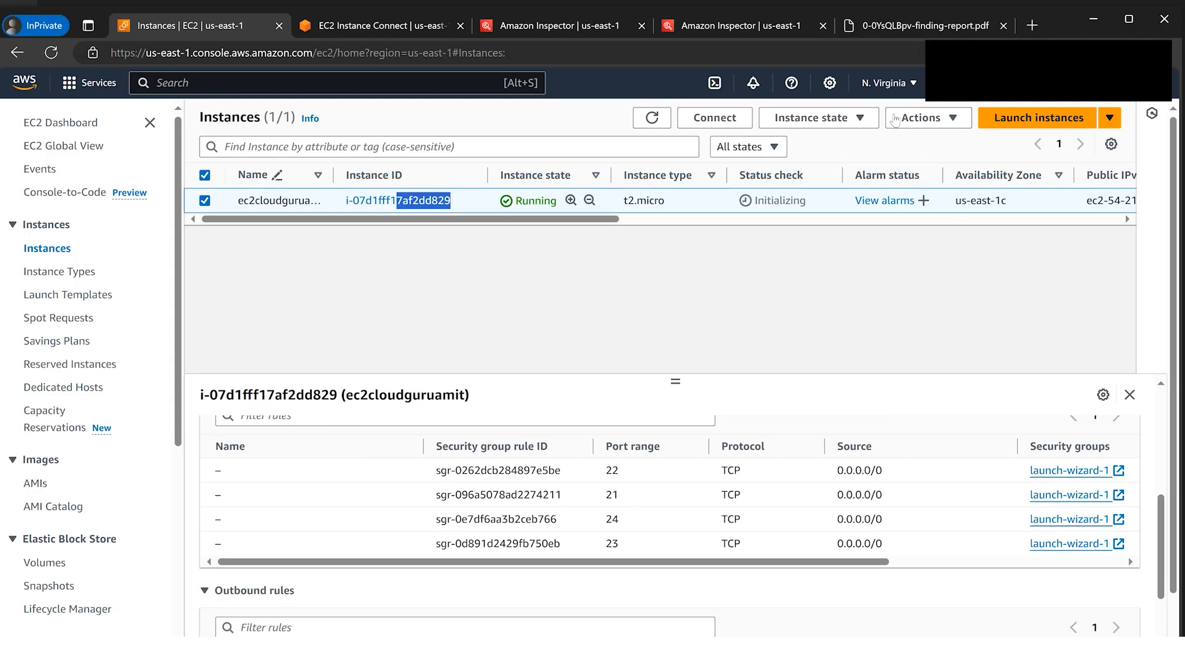
# Step: Return to the findings report, read the Network Reachability findings through the last page, and switch to the Architecture Diagram Inspector.png image
pyautogui.click(898, 25)
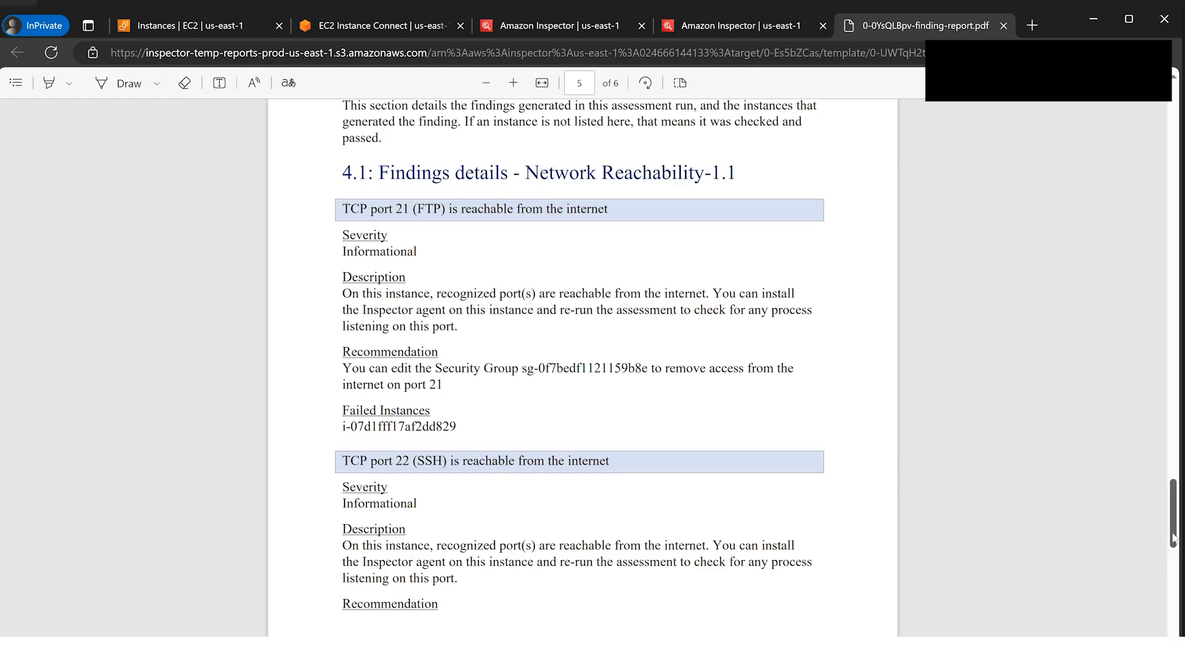
pyautogui.scroll(-1, 1173, 534)
pyautogui.moveTo(1174, 537); pyautogui.dragTo(1170, 599)
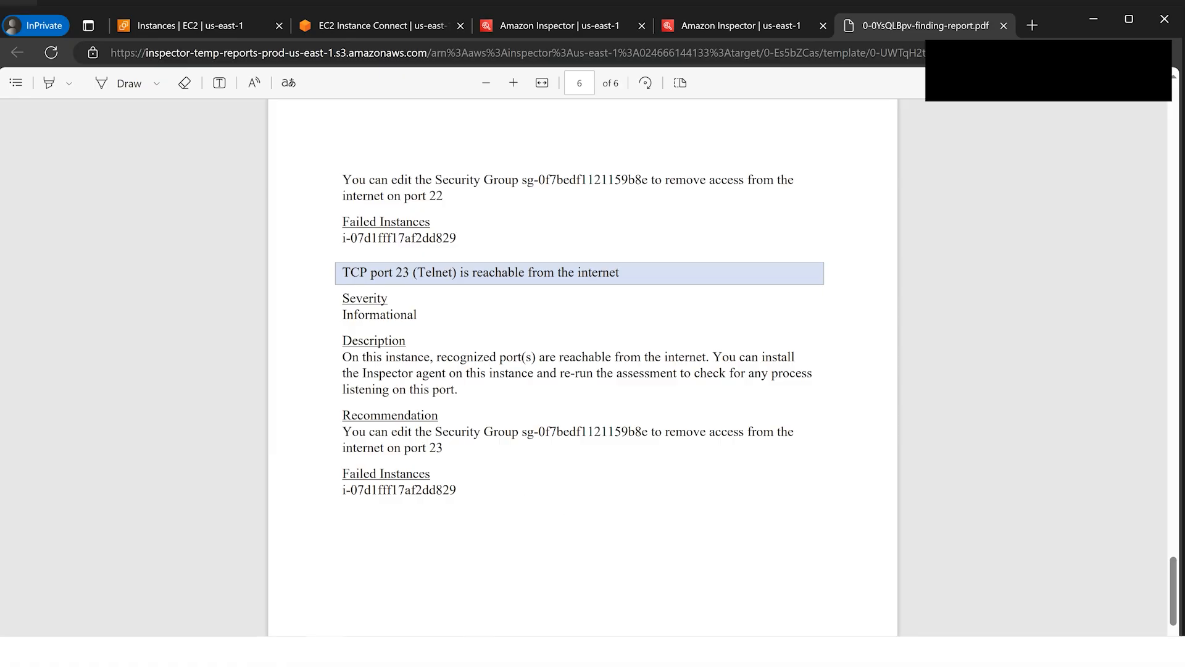
pyautogui.hotkey('alt', 'Tab')
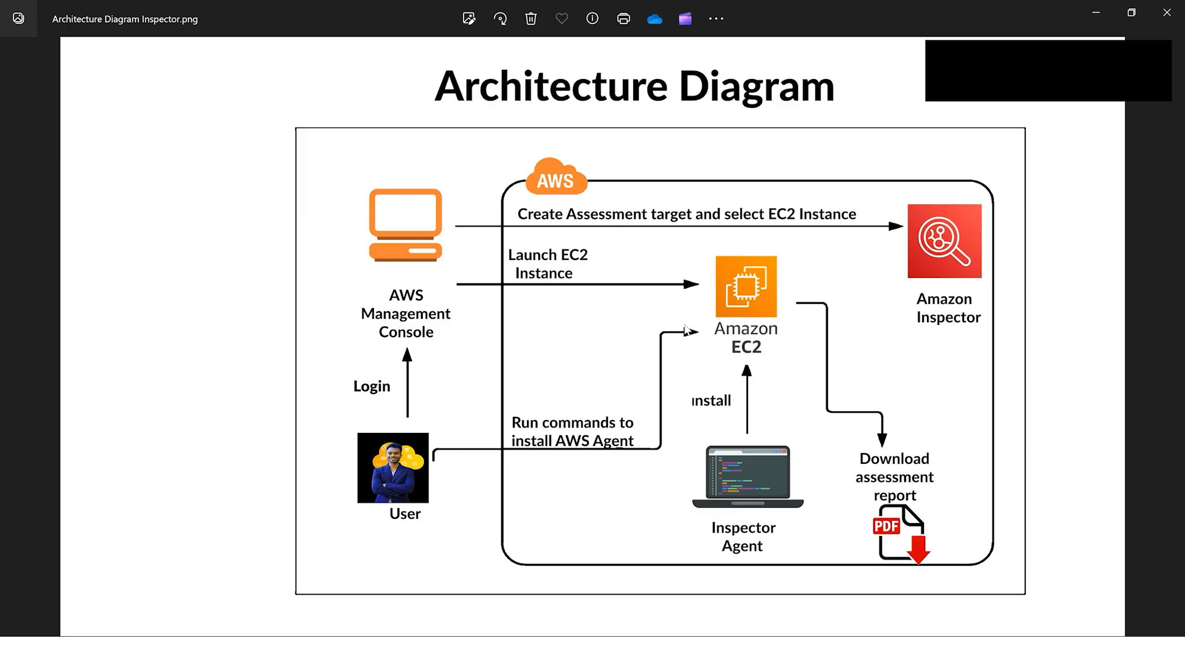